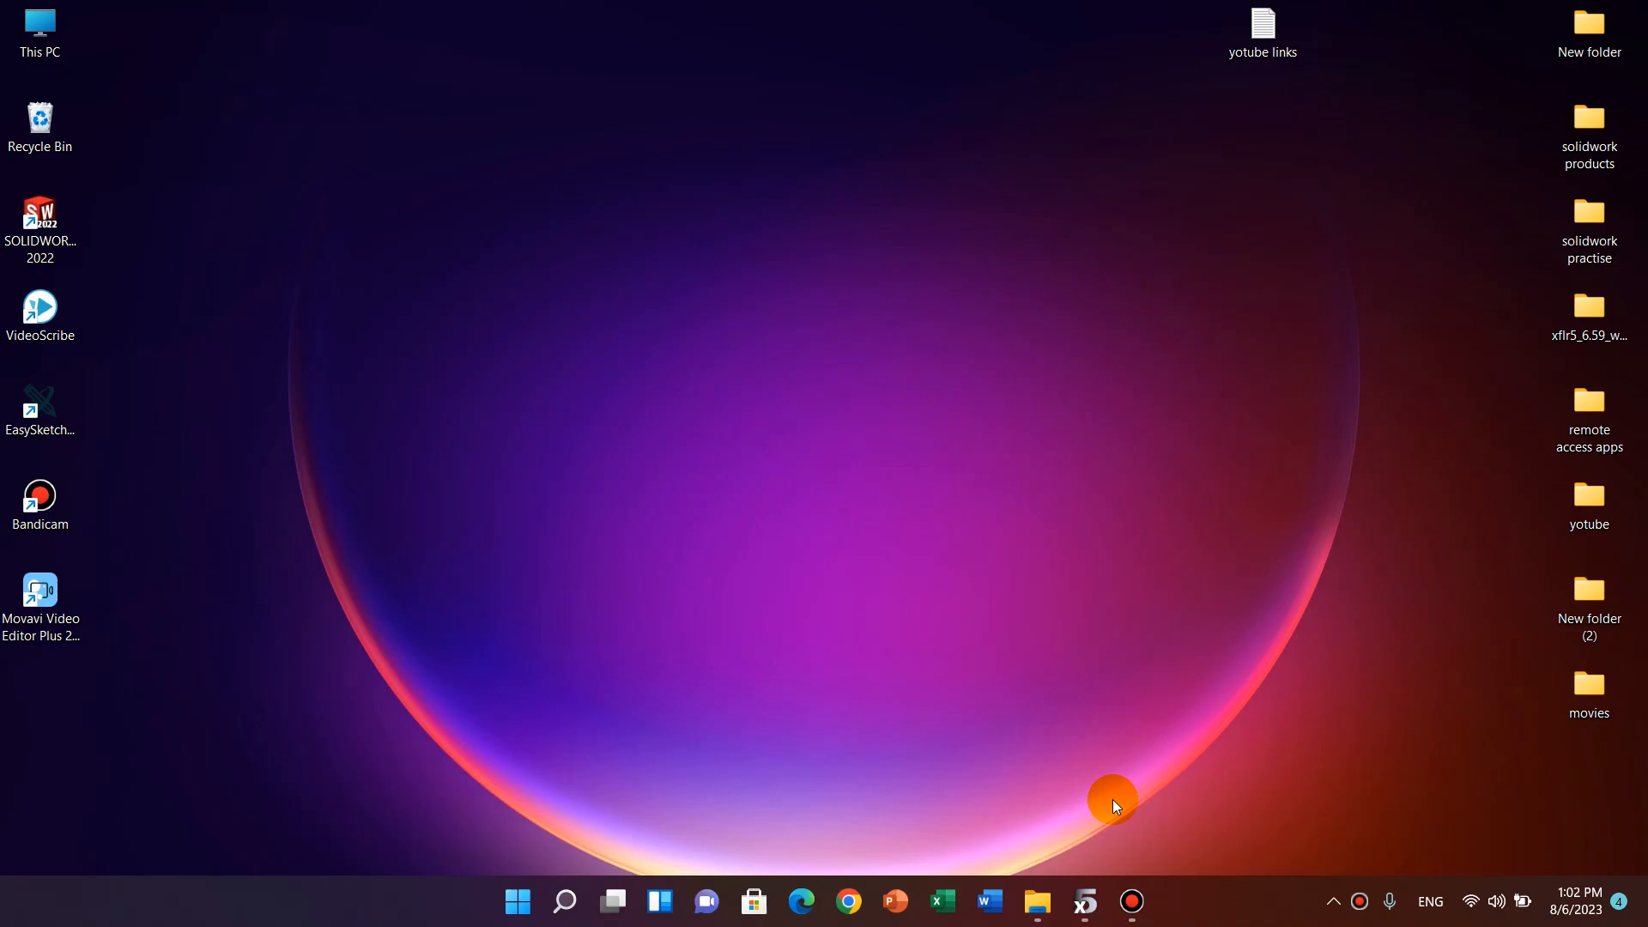
Switch to xflr5 and open the Direct Foil Design module.
{"action": "left_click", "coordinate": [1087, 901]}
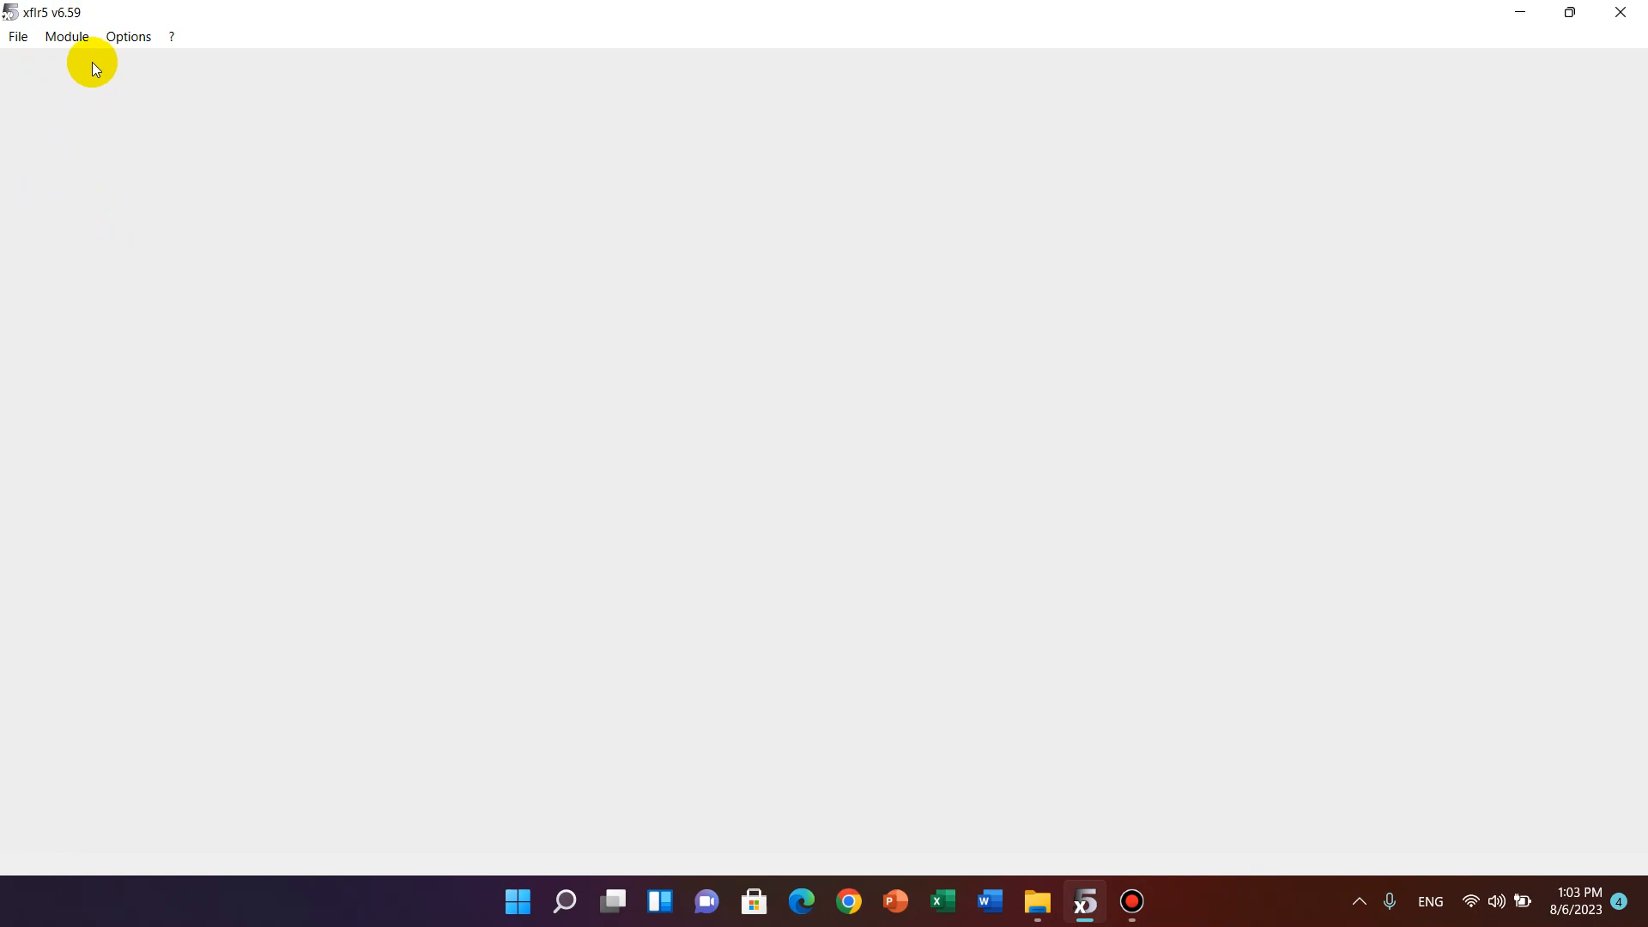
{"action": "left_click", "coordinate": [73, 42]}
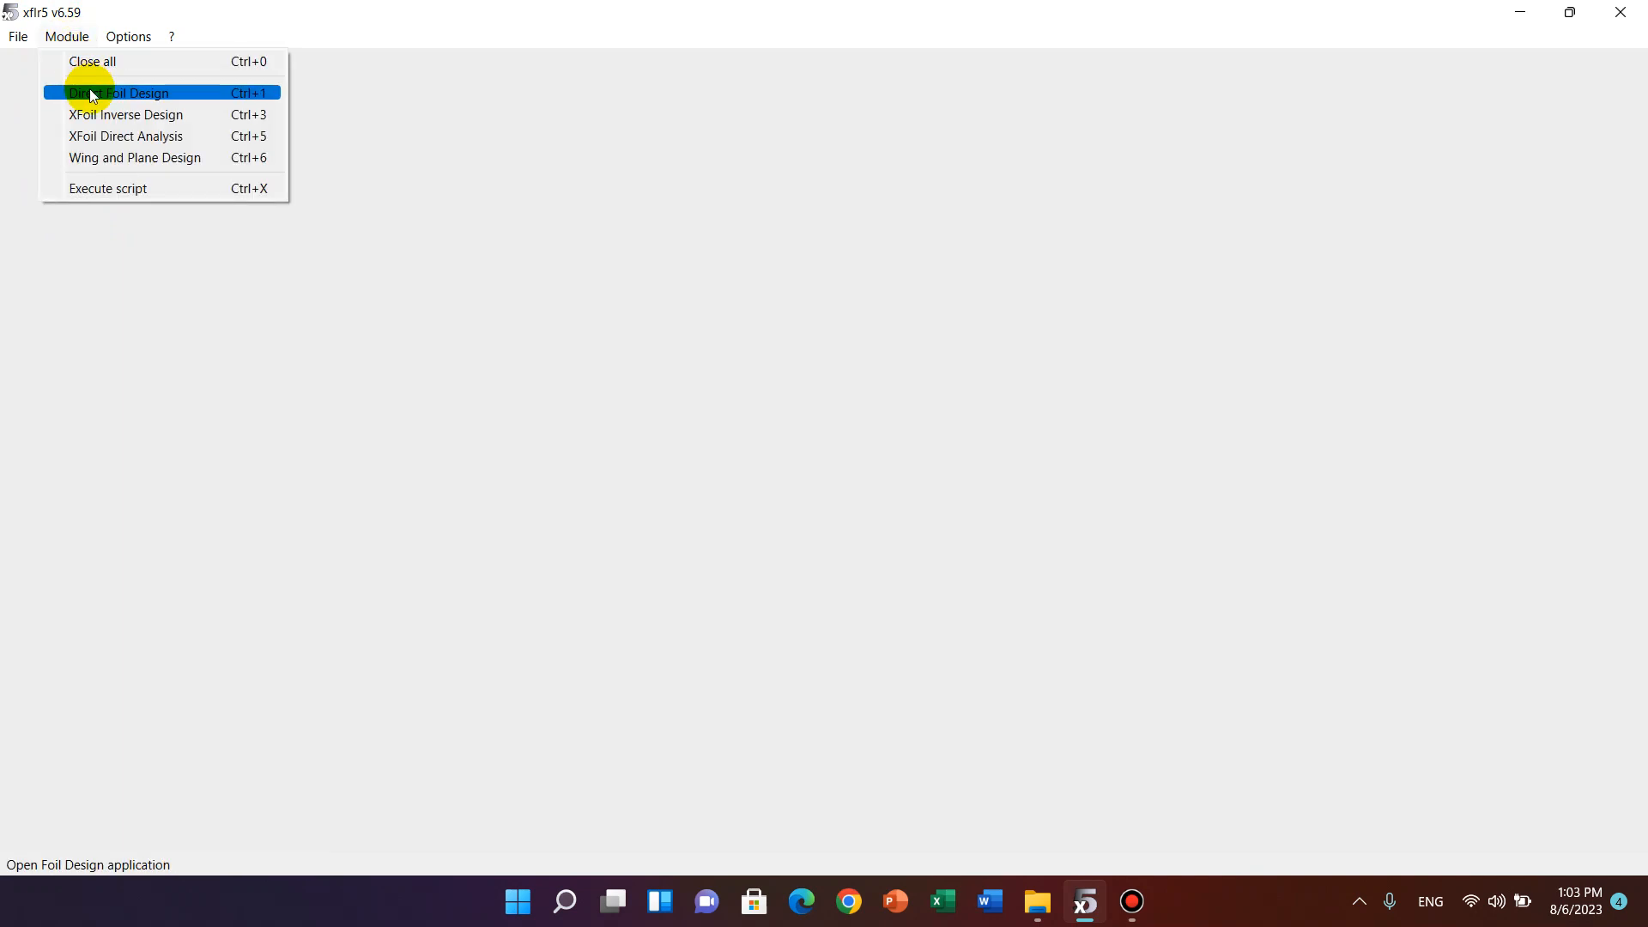
{"action": "left_click", "coordinate": [132, 92]}
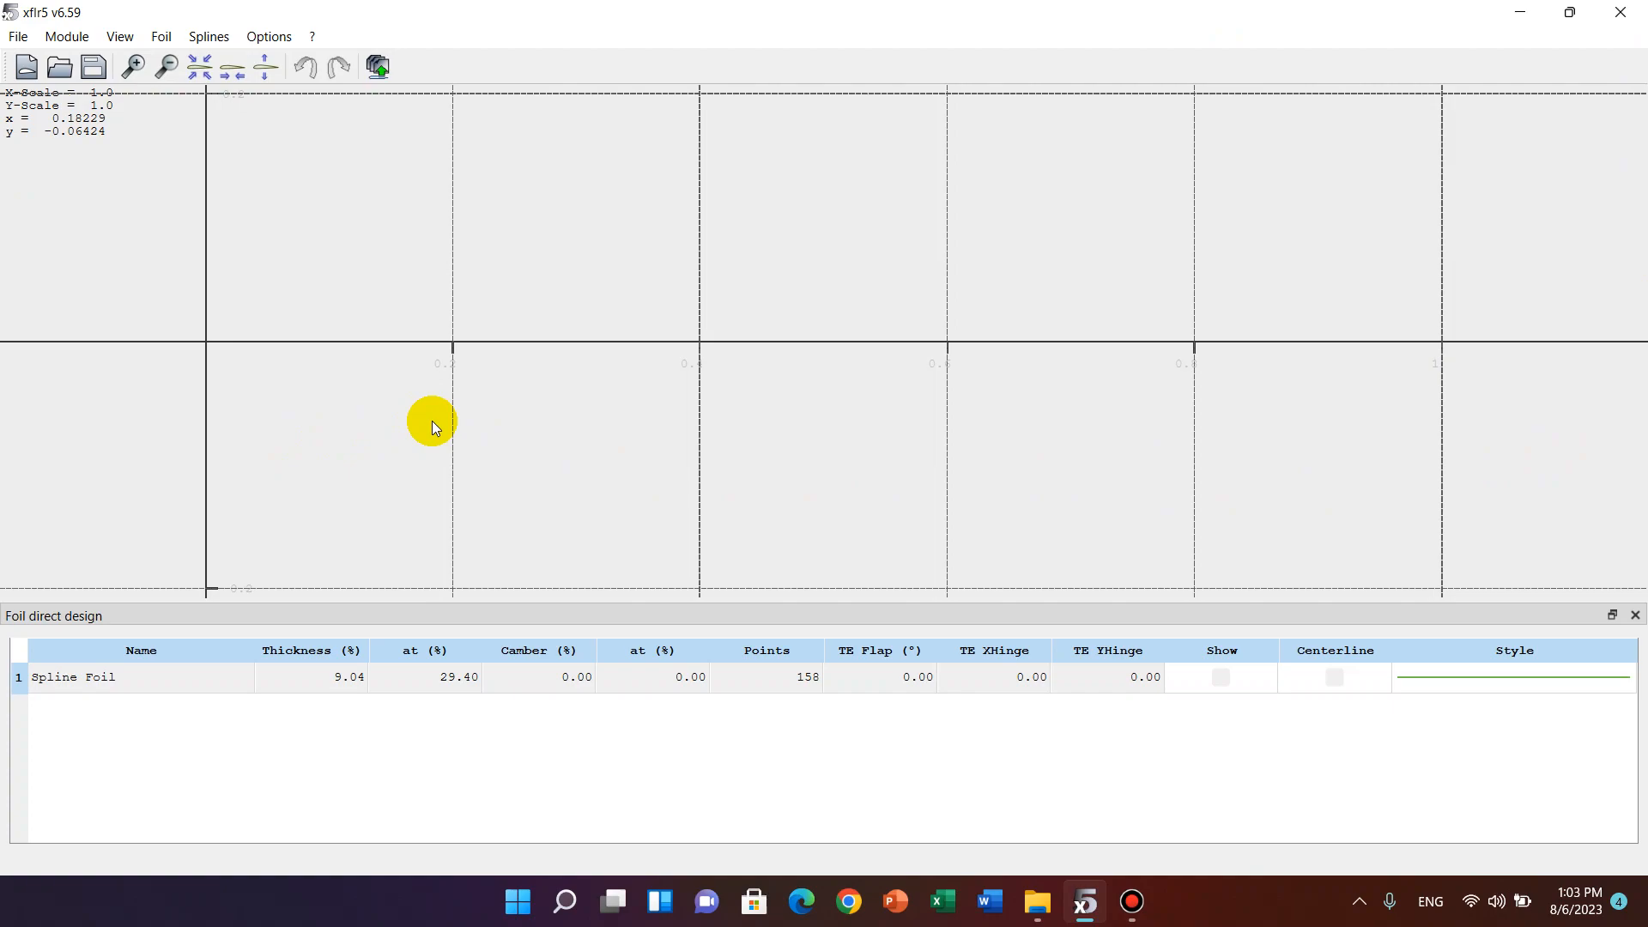
Create a NACA foil with digits 2412 and 100 panels, keeping the name NACA 2412.
{"action": "left_click", "coordinate": [161, 36]}
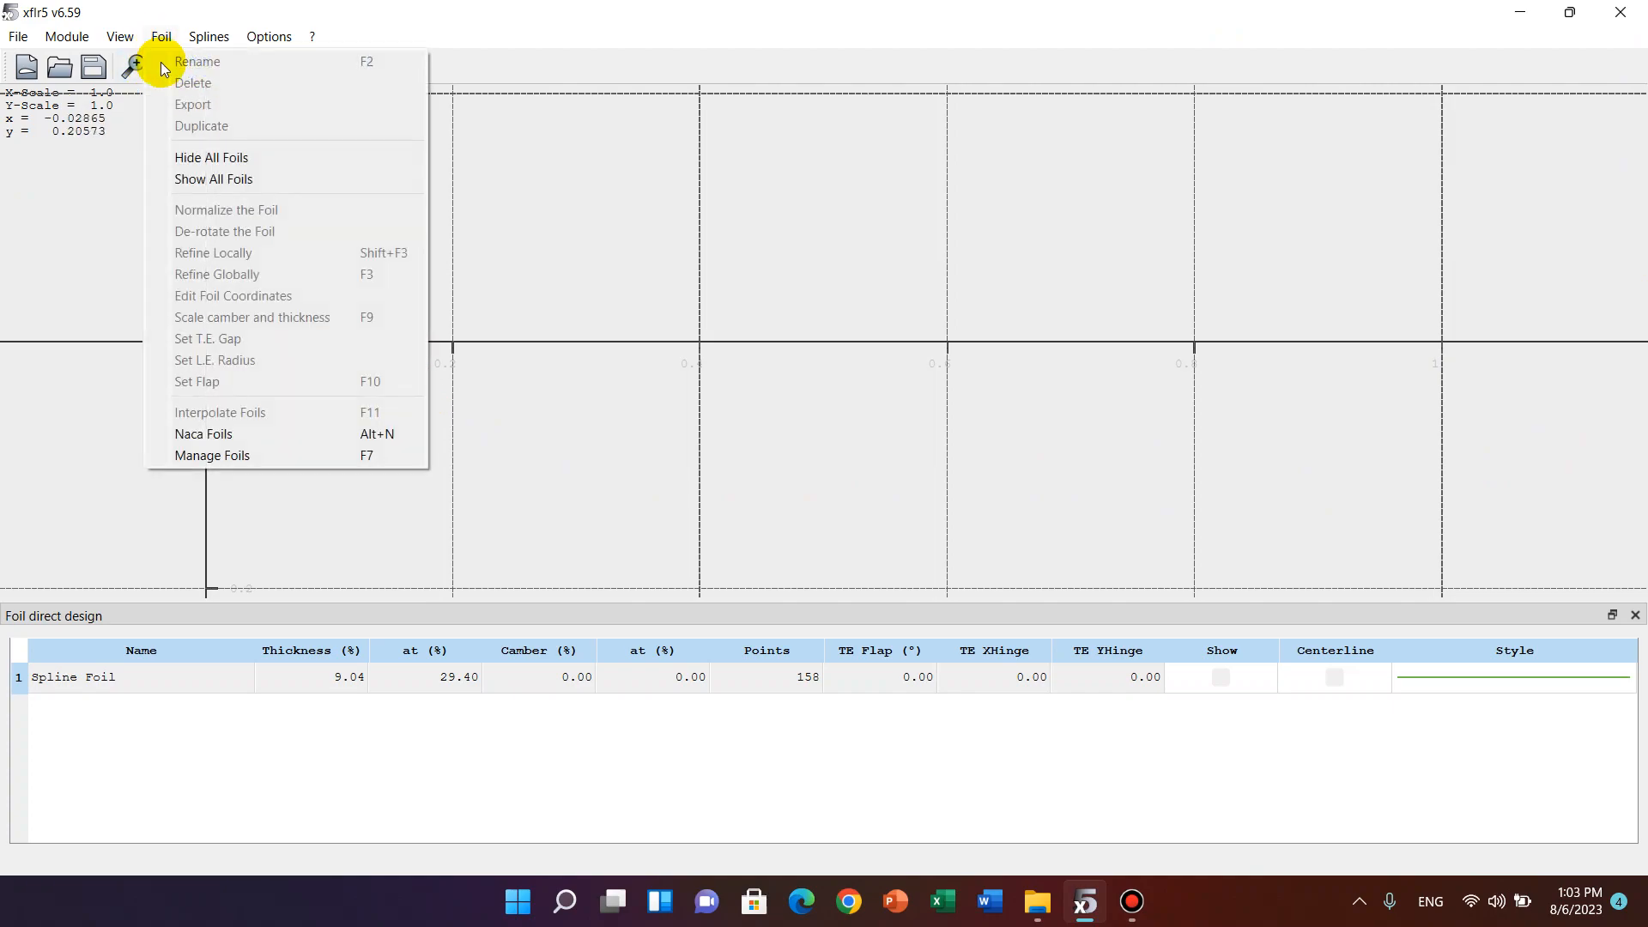
{"action": "left_click", "coordinate": [232, 433]}
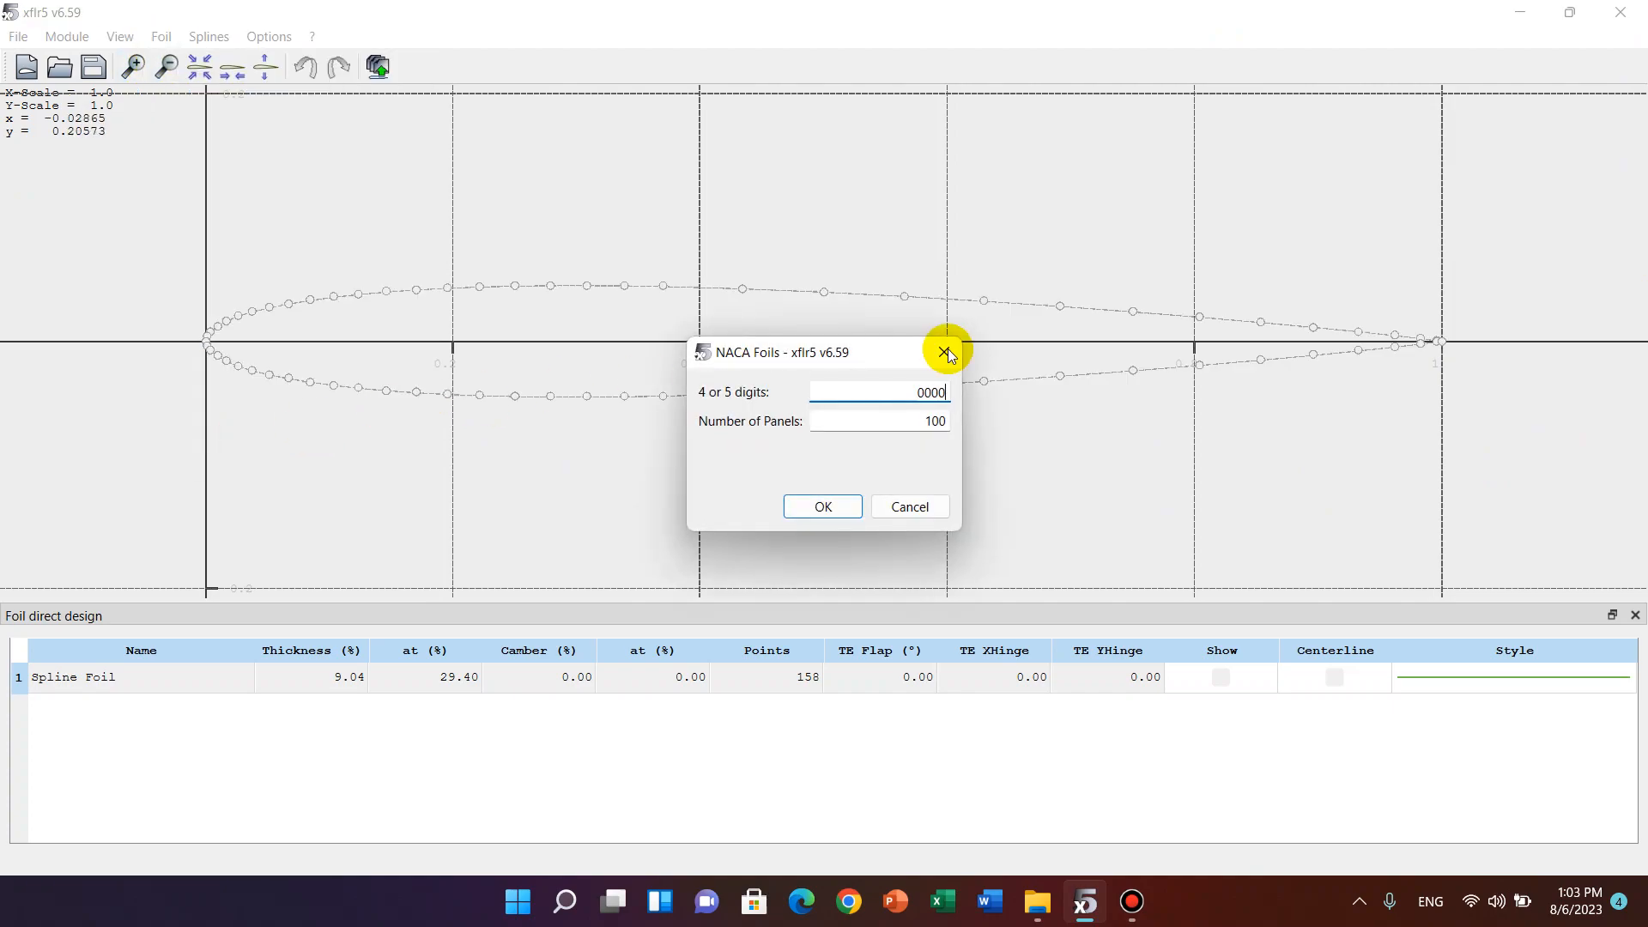
{"action": "left_click_drag", "start_coordinate": [862, 352], "coordinate": [960, 331]}
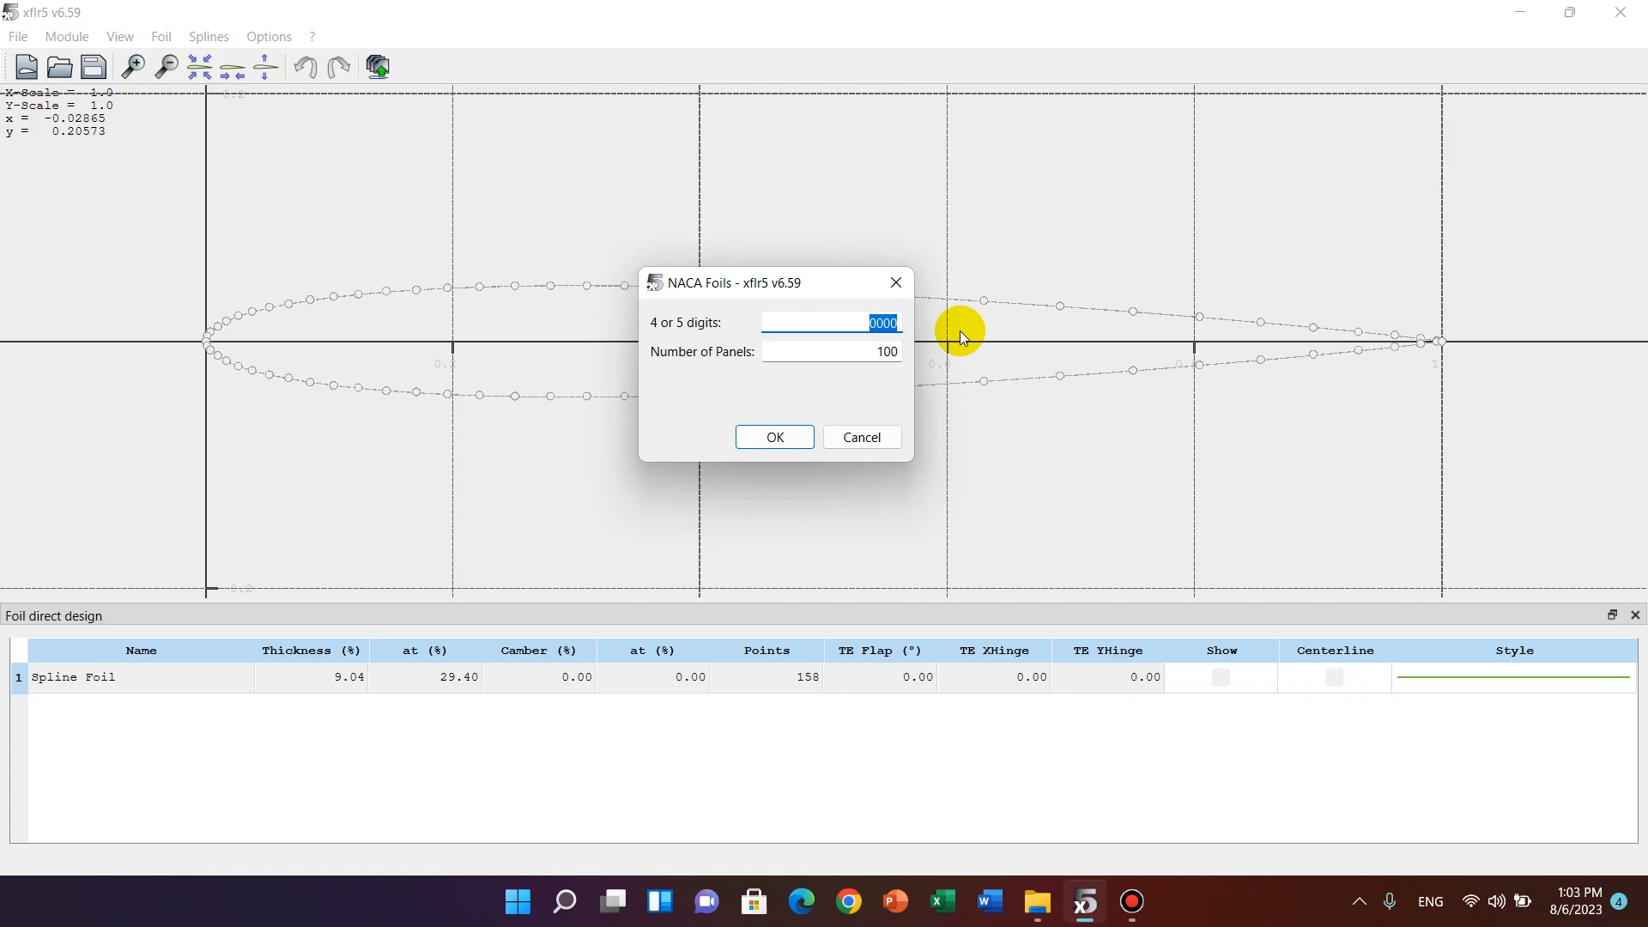
{"action": "type", "text": "2412"}
{"action": "left_click", "coordinate": [776, 436]}
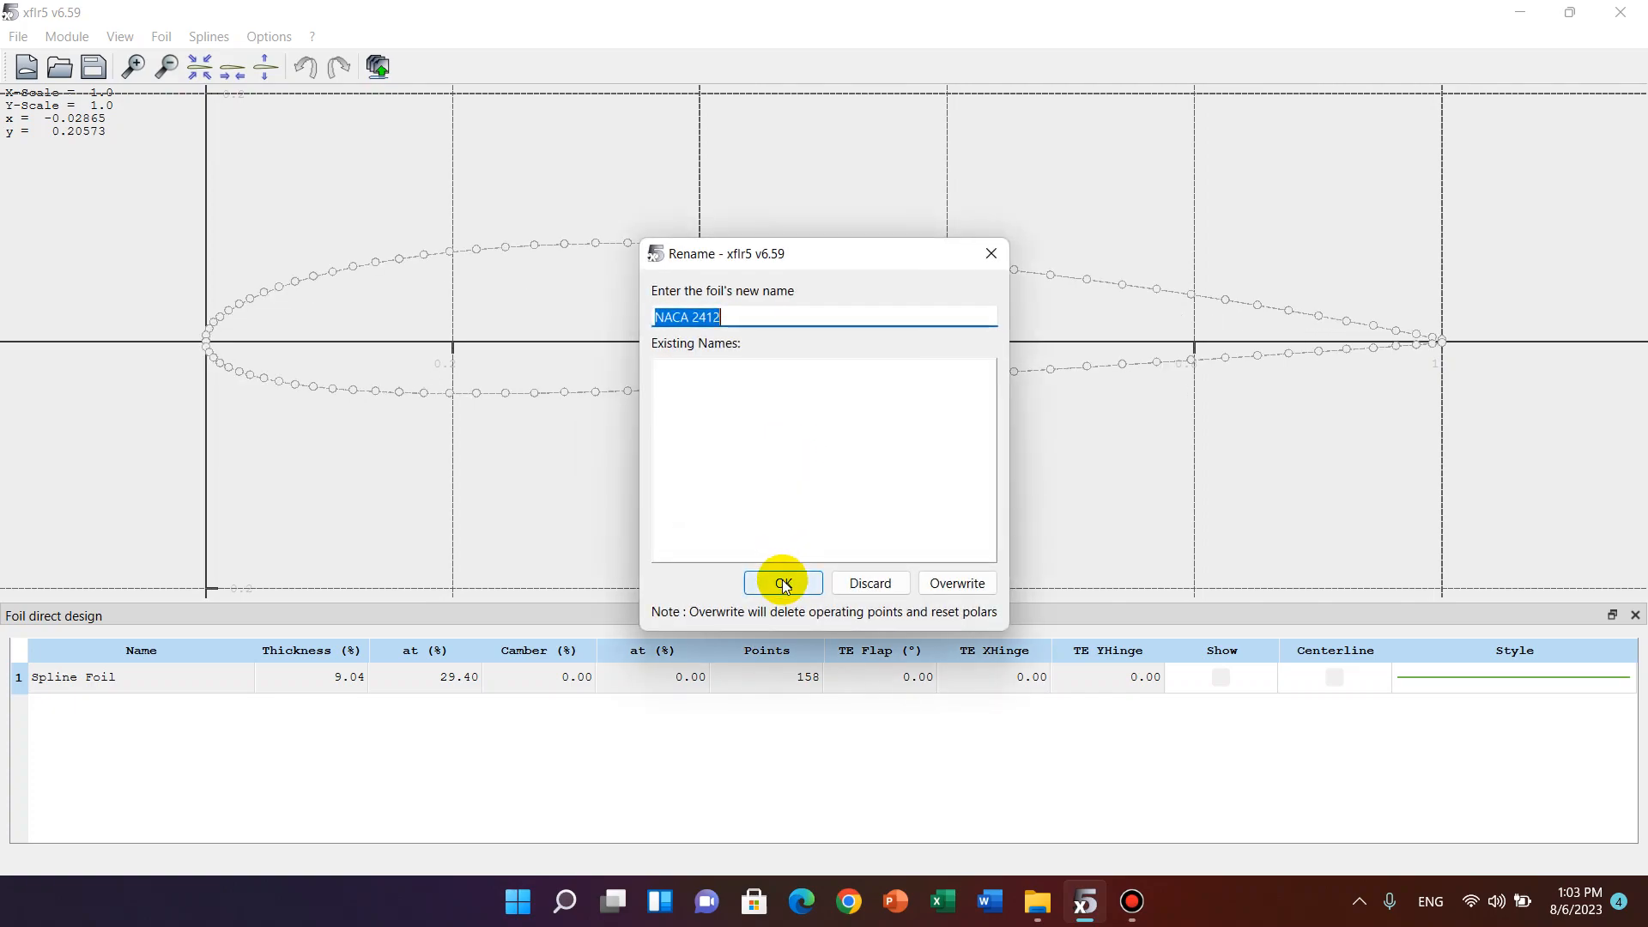
{"action": "left_click", "coordinate": [783, 583]}
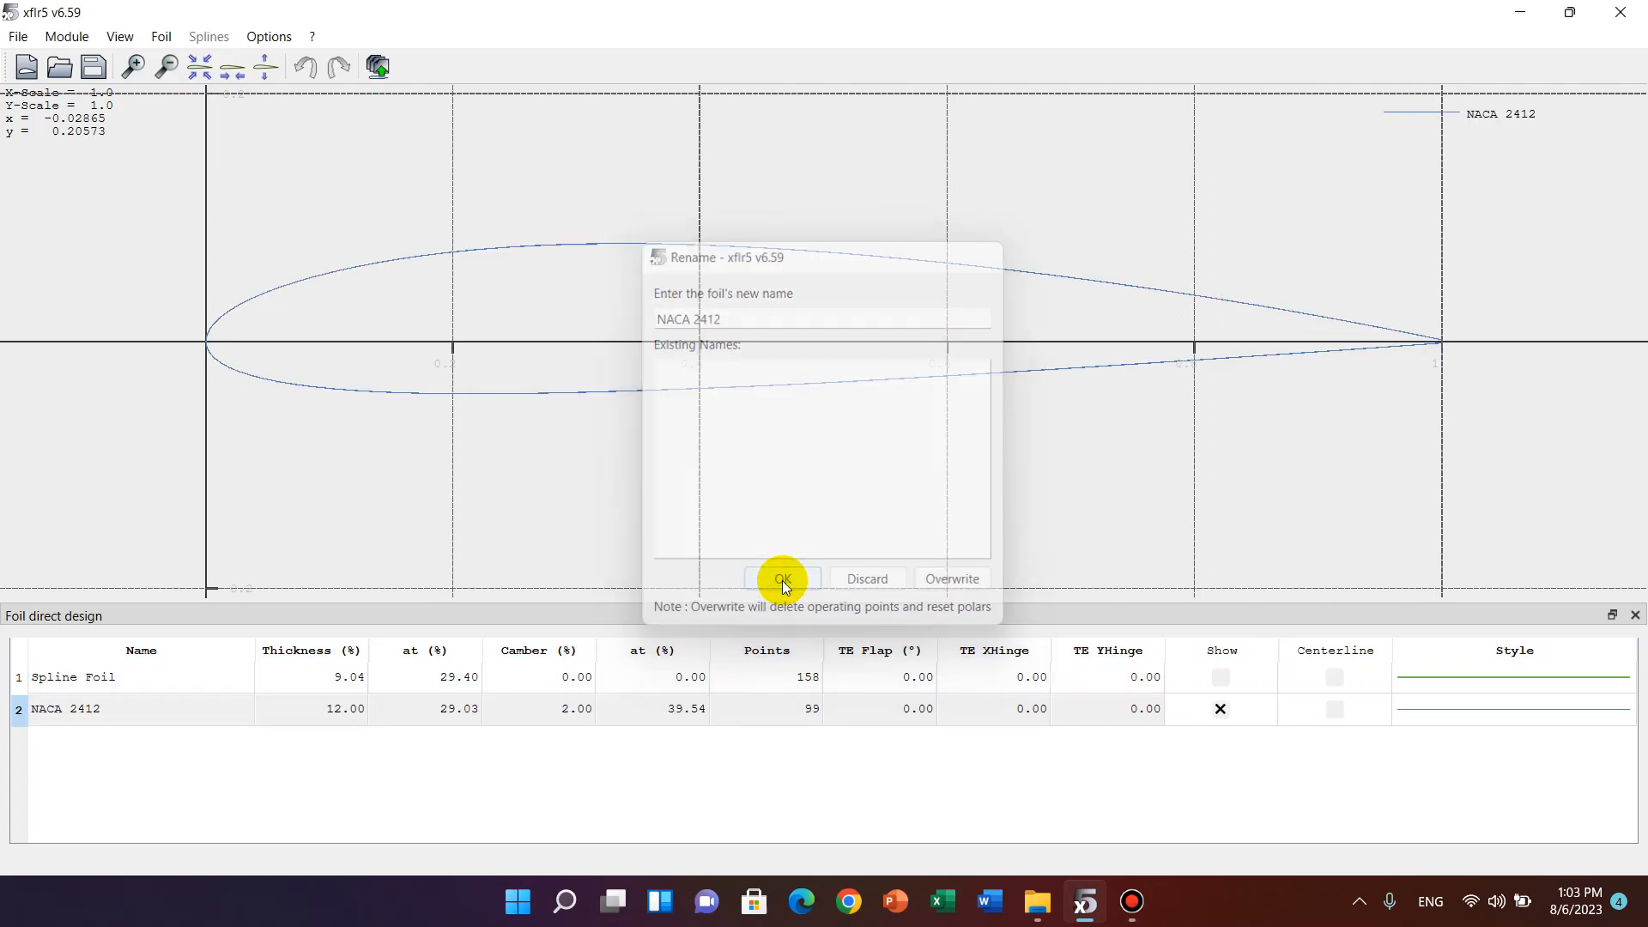
Give the NACA 2412 foil's curve a thicker line width.
{"action": "right_click", "coordinate": [1508, 728]}
{"action": "mouse_move", "coordinate": [1556, 783]}
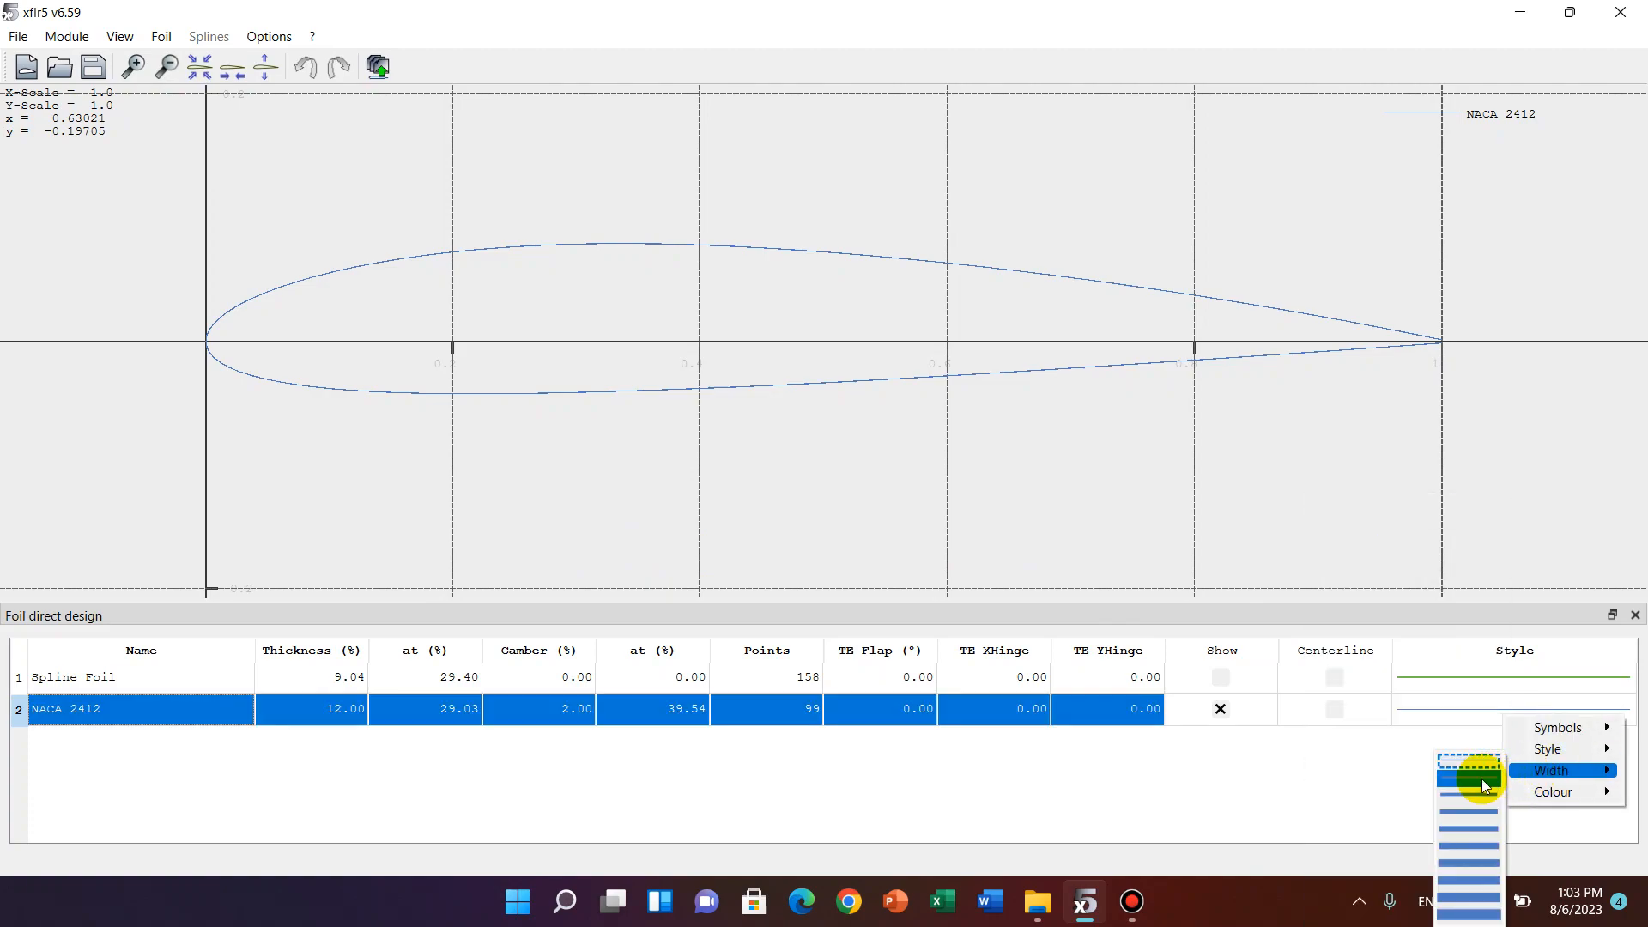
{"action": "left_click", "coordinate": [1480, 798]}
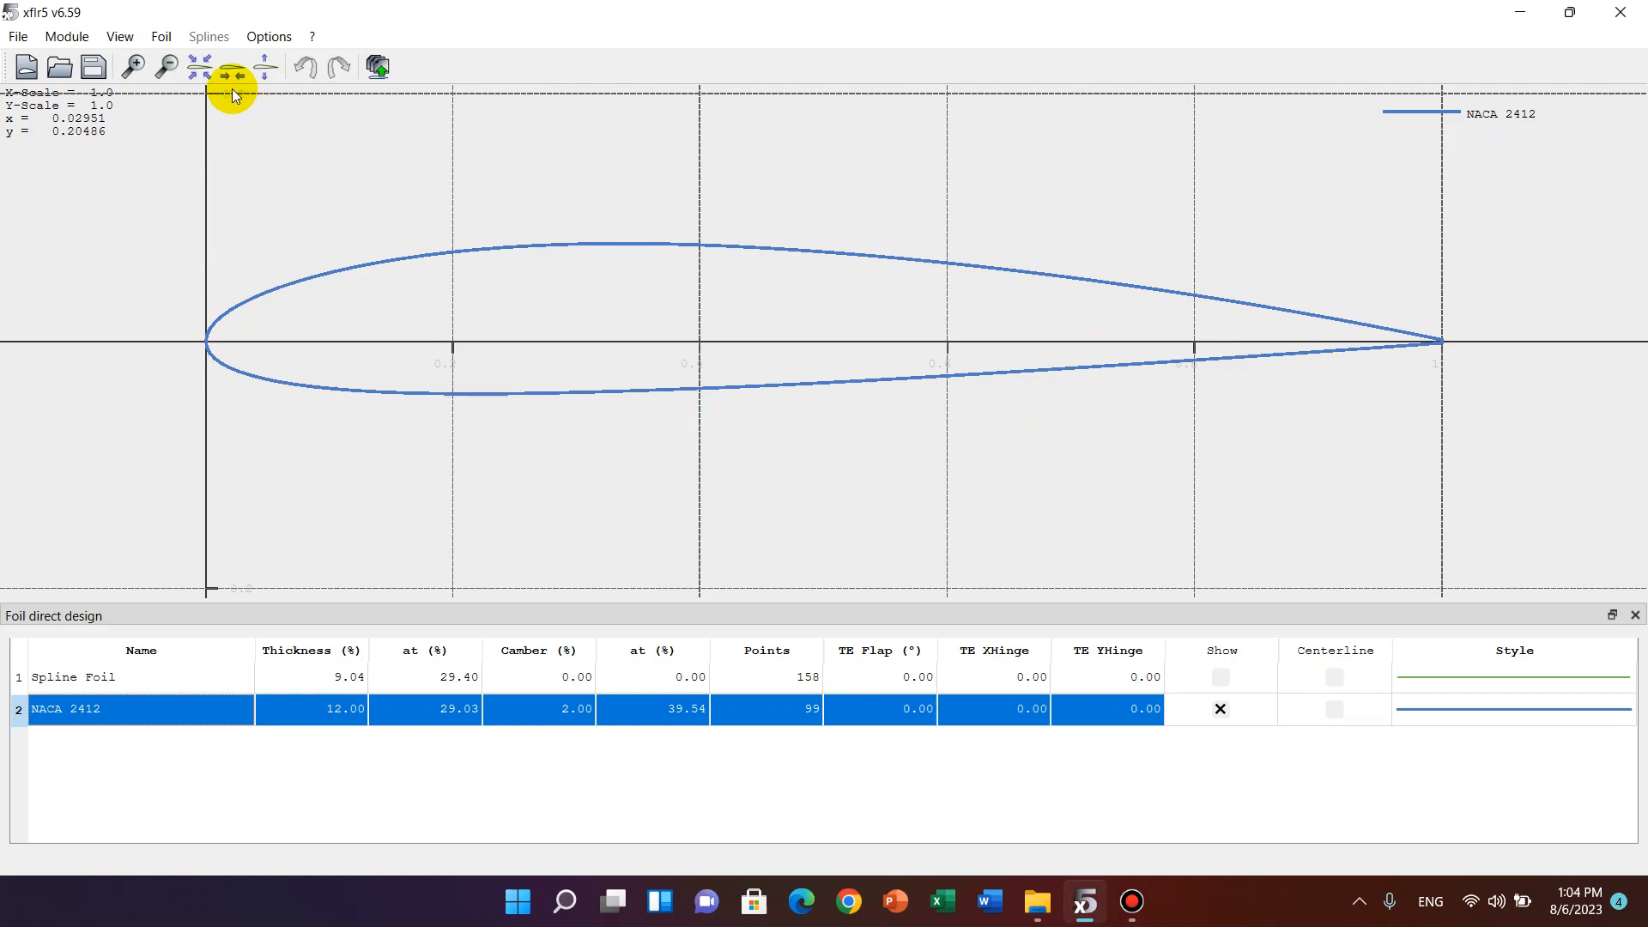
Switch to the XFoil Direct Analysis module and open a batch analysis for the NACA 2412 foil.
{"action": "left_click", "coordinate": [87, 40]}
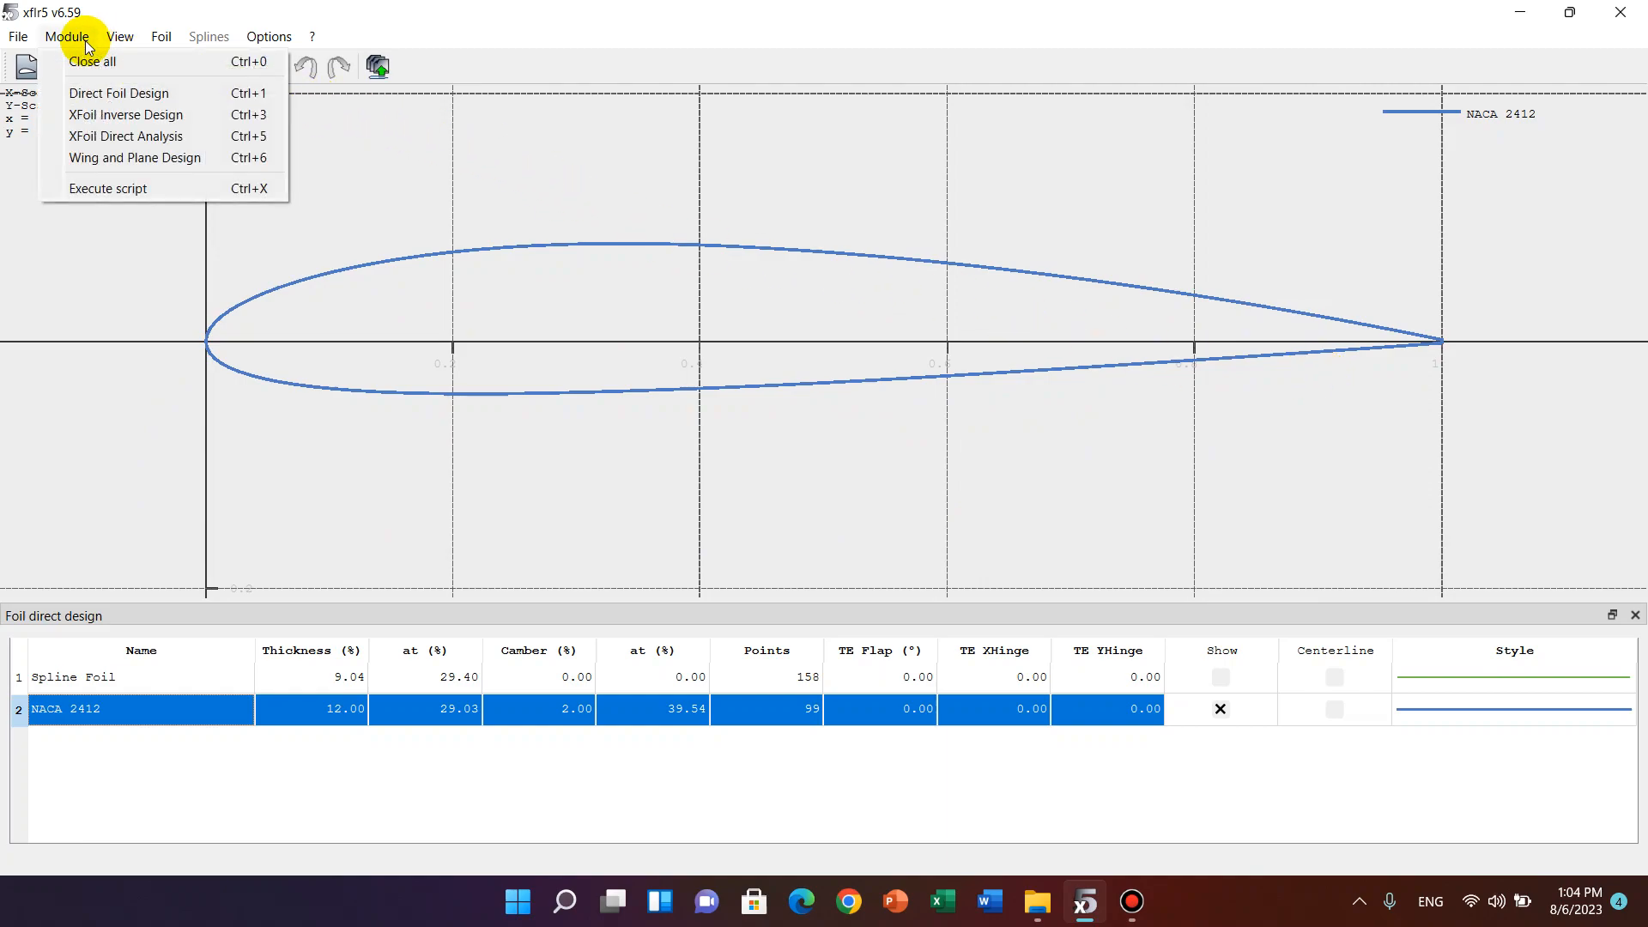
{"action": "left_click", "coordinate": [125, 139]}
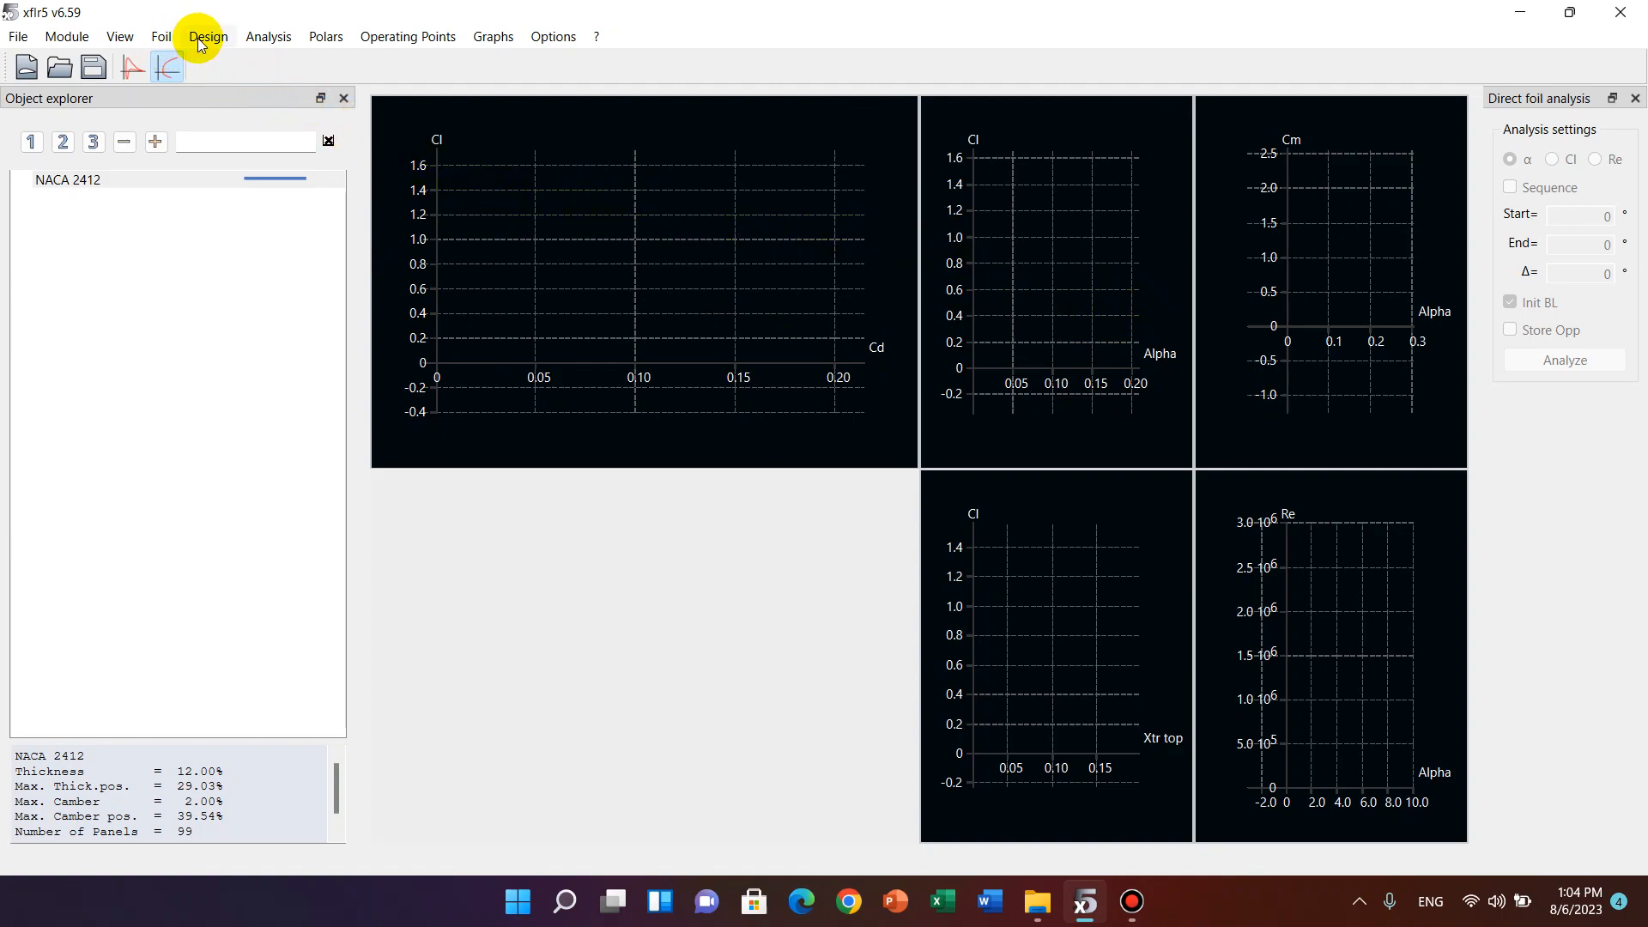
{"action": "left_click", "coordinate": [264, 38]}
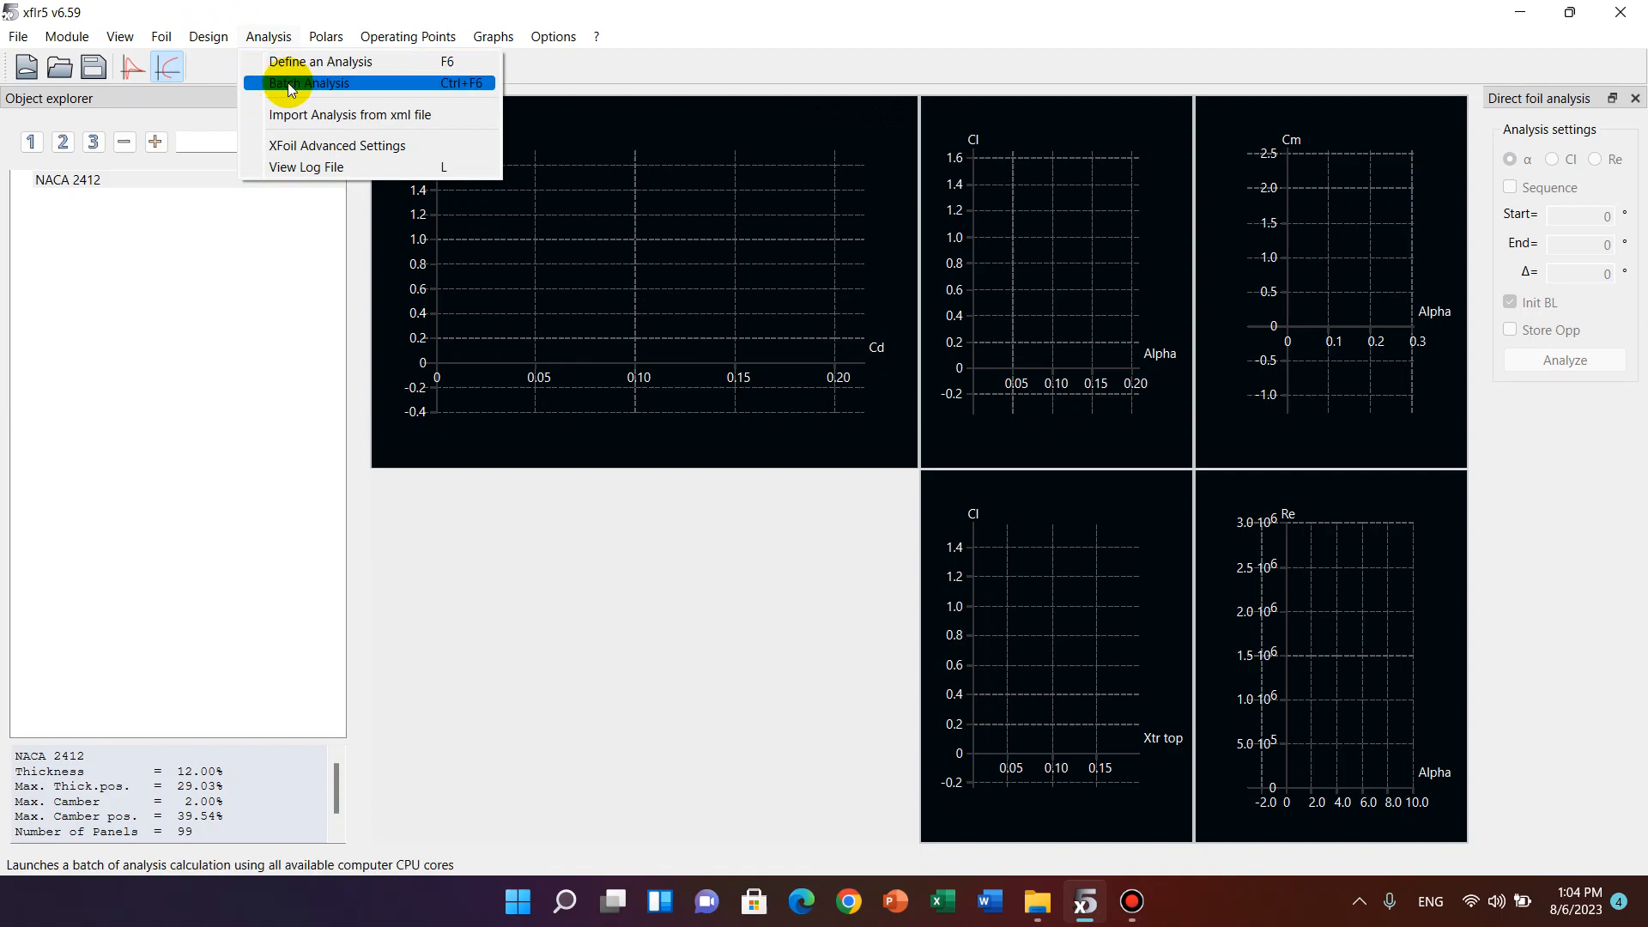
{"action": "left_click", "coordinate": [361, 84]}
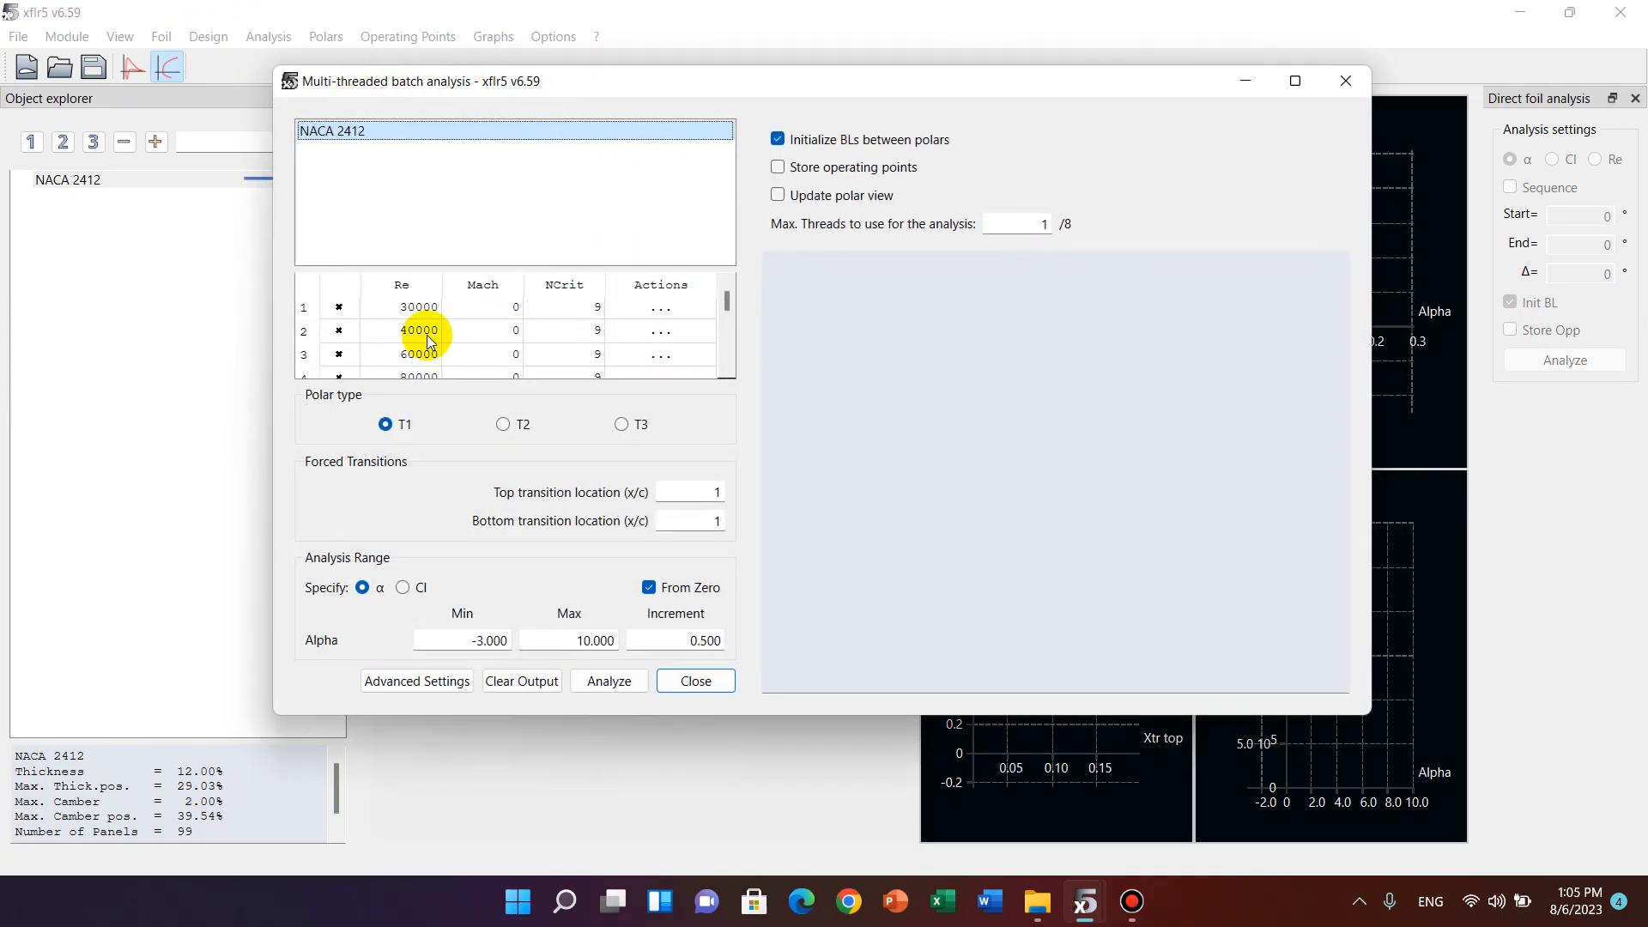
Run the NACA 2412 batch analysis with the preset Reynolds numbers and alpha range, and close the analysis window once it completes.
{"action": "scroll", "coordinate": [407, 300], "scroll_direction": "down", "scroll_amount": 3}
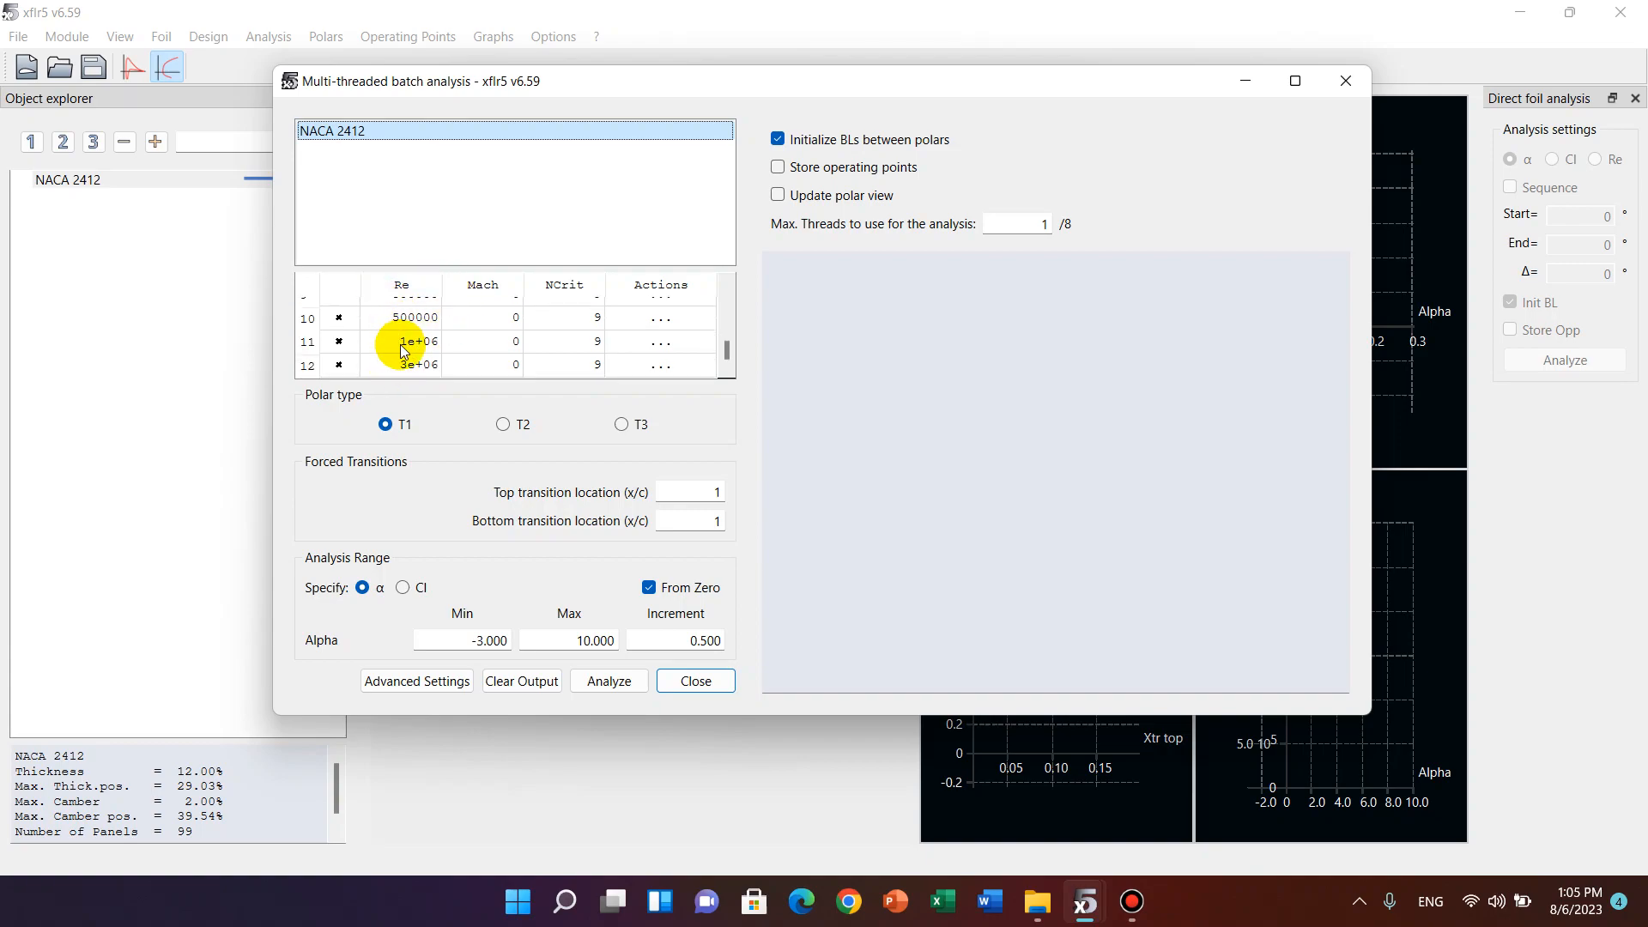
{"action": "scroll", "coordinate": [404, 351], "scroll_direction": "up", "scroll_amount": 3}
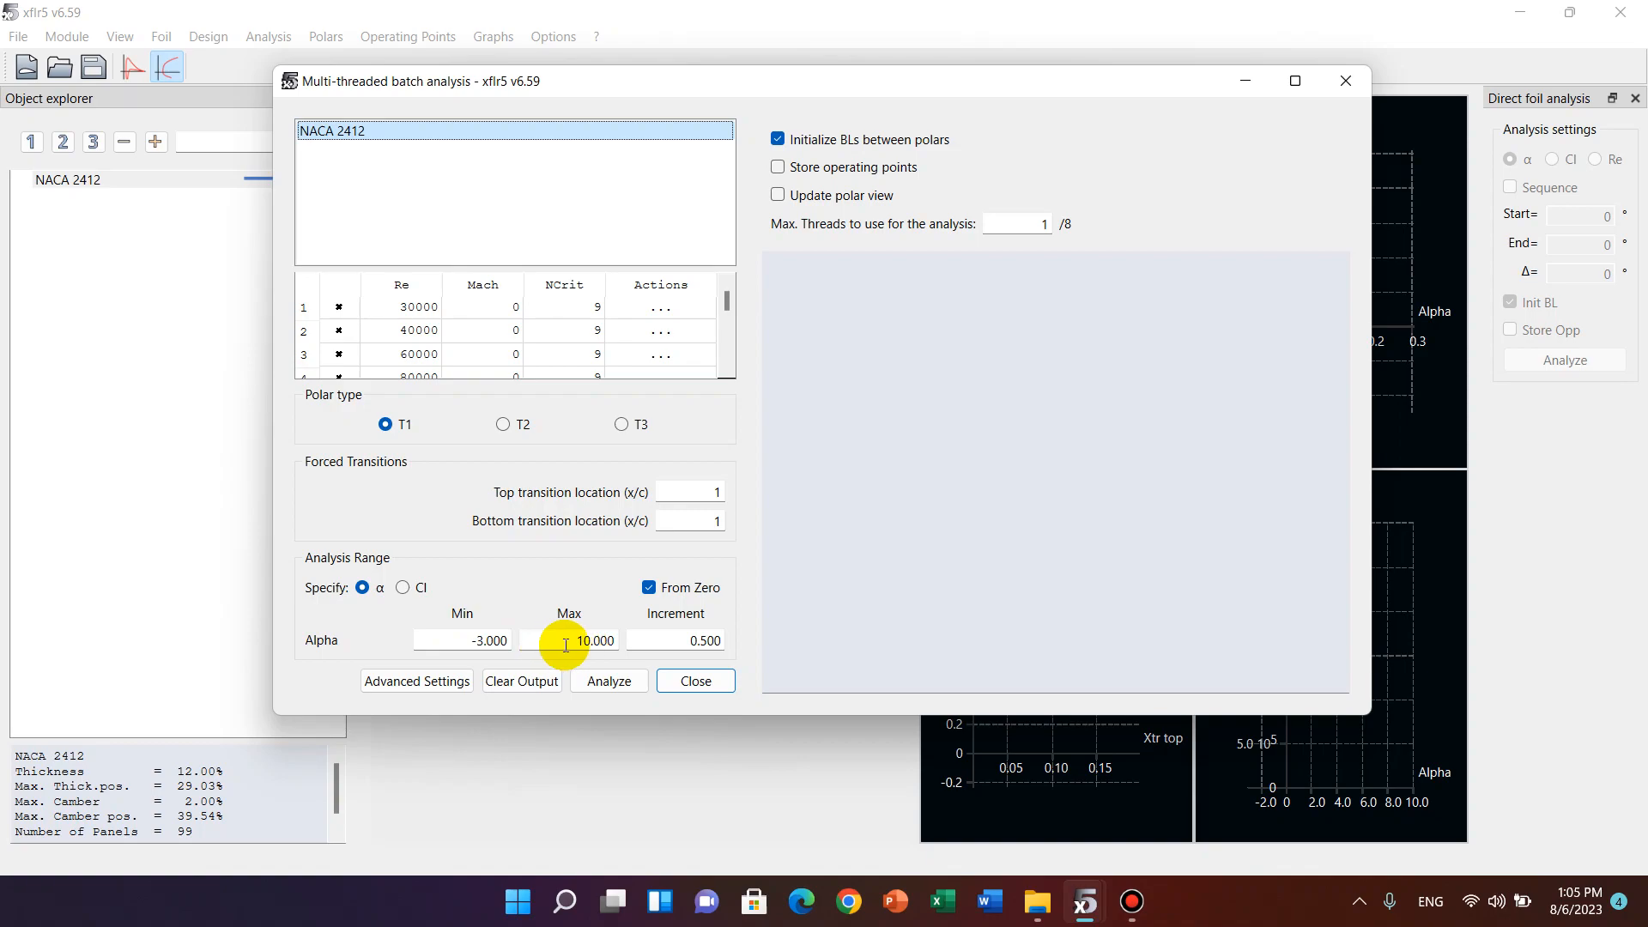
{"action": "left_click", "coordinate": [609, 681]}
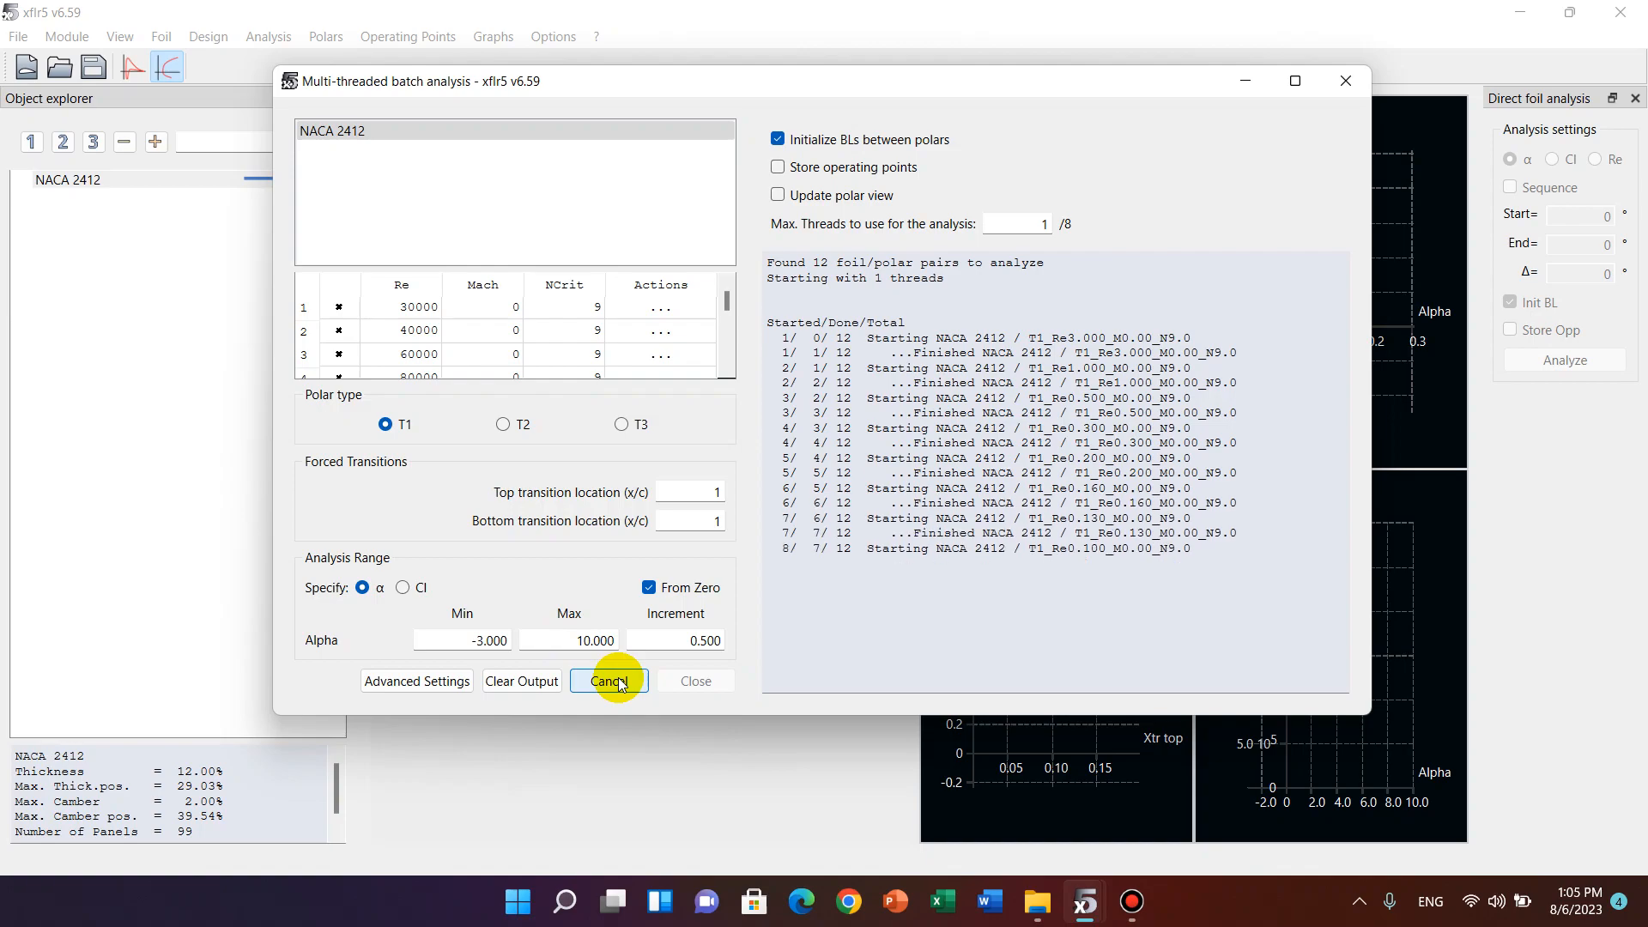
{"action": "left_click_drag", "start_coordinate": [796, 666], "coordinate": [950, 661]}
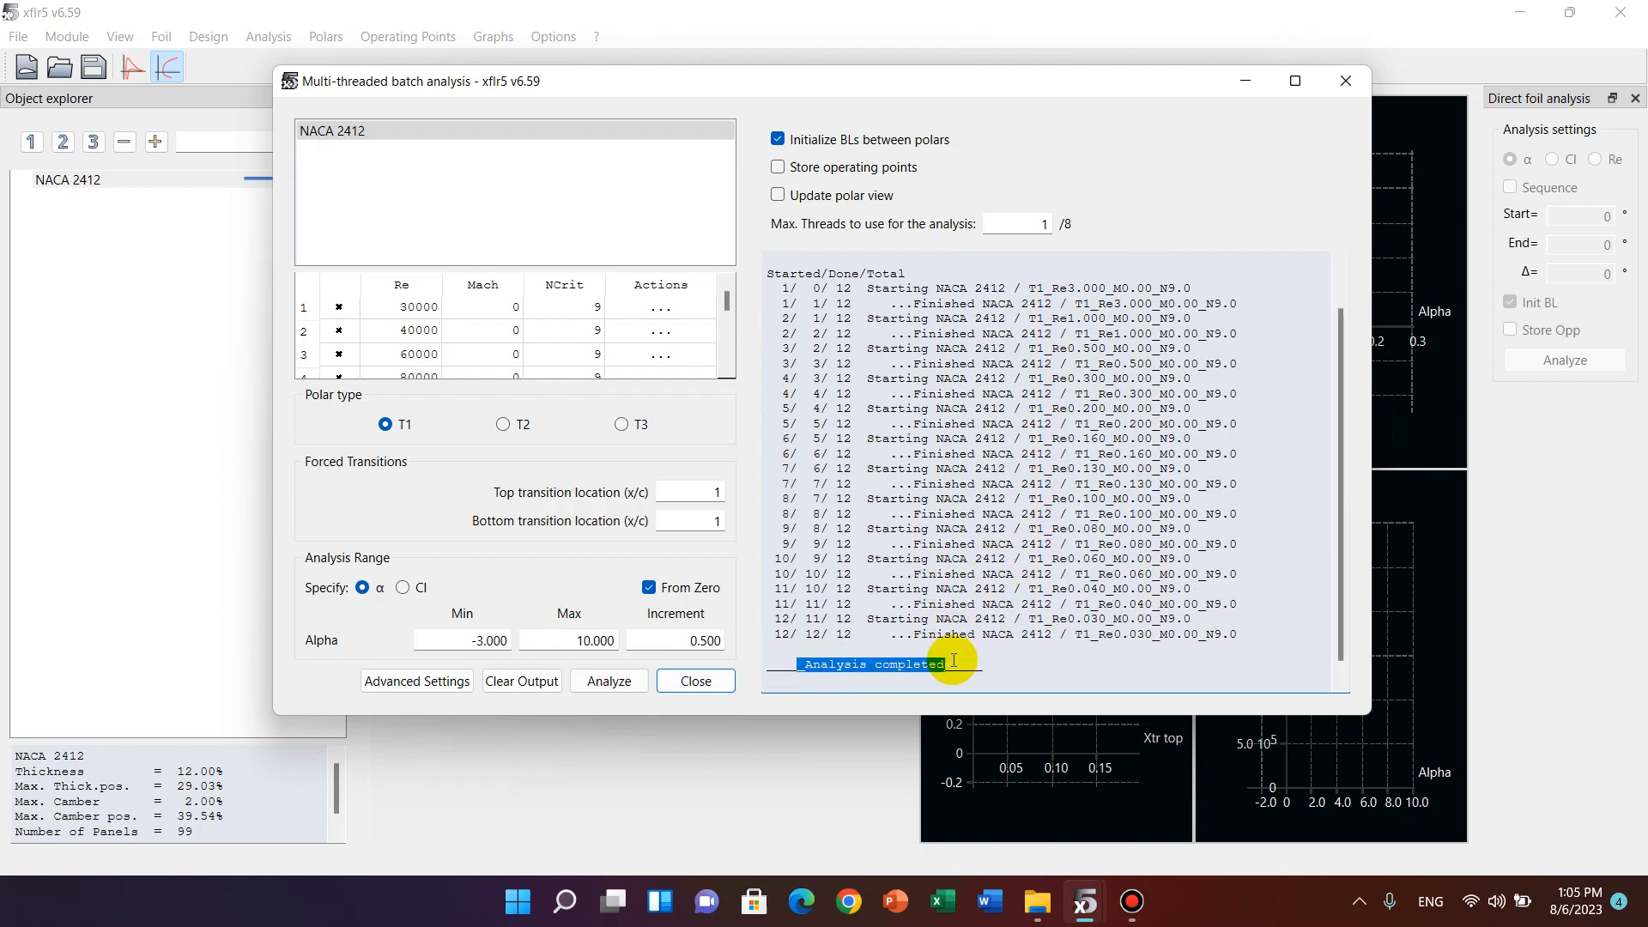
{"action": "left_click", "coordinate": [1348, 77]}
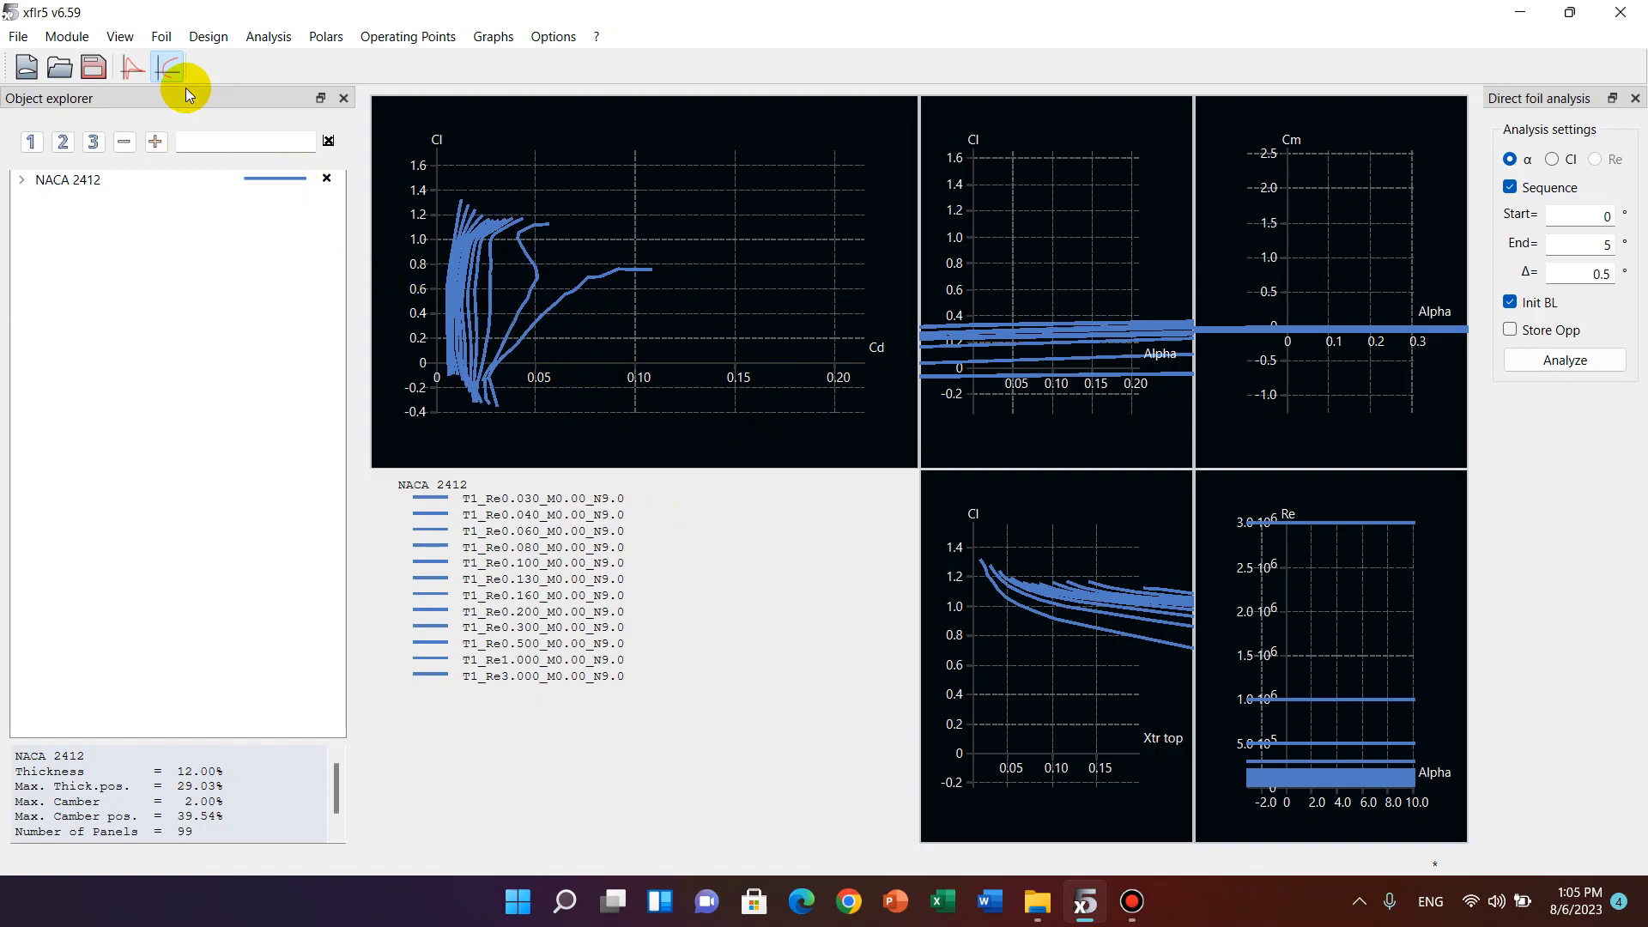
Switch to the Wing and Plane Design module and start defining a new plane.
{"action": "left_click", "coordinate": [69, 36]}
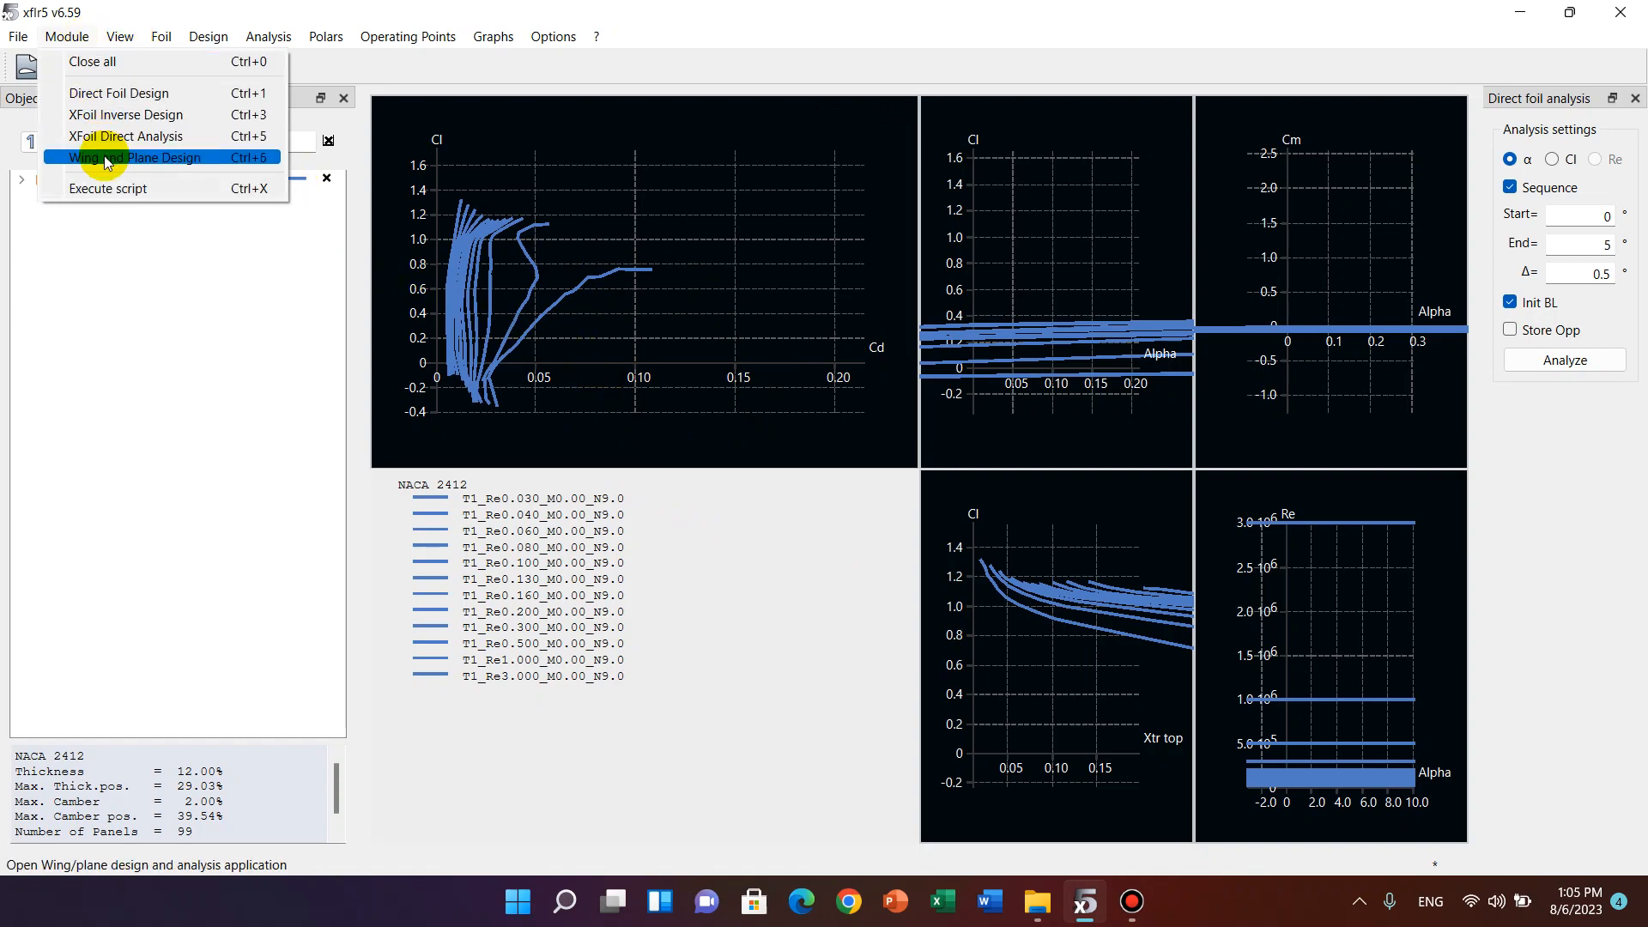
{"action": "left_click", "coordinate": [167, 160]}
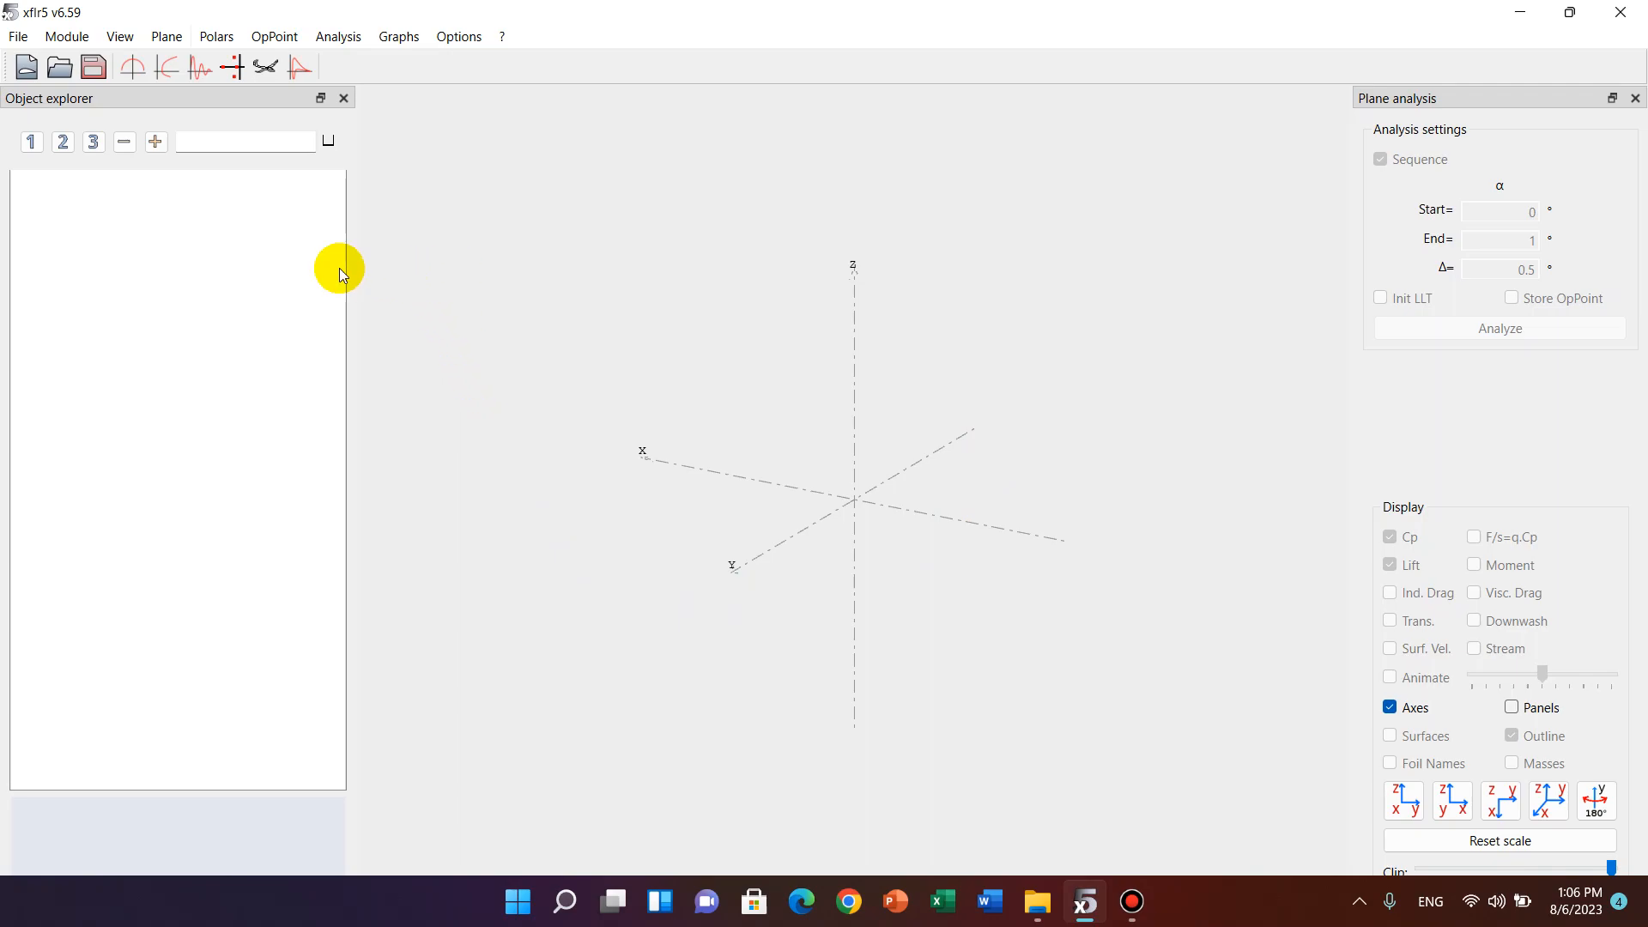
{"action": "left_click", "coordinate": [166, 41]}
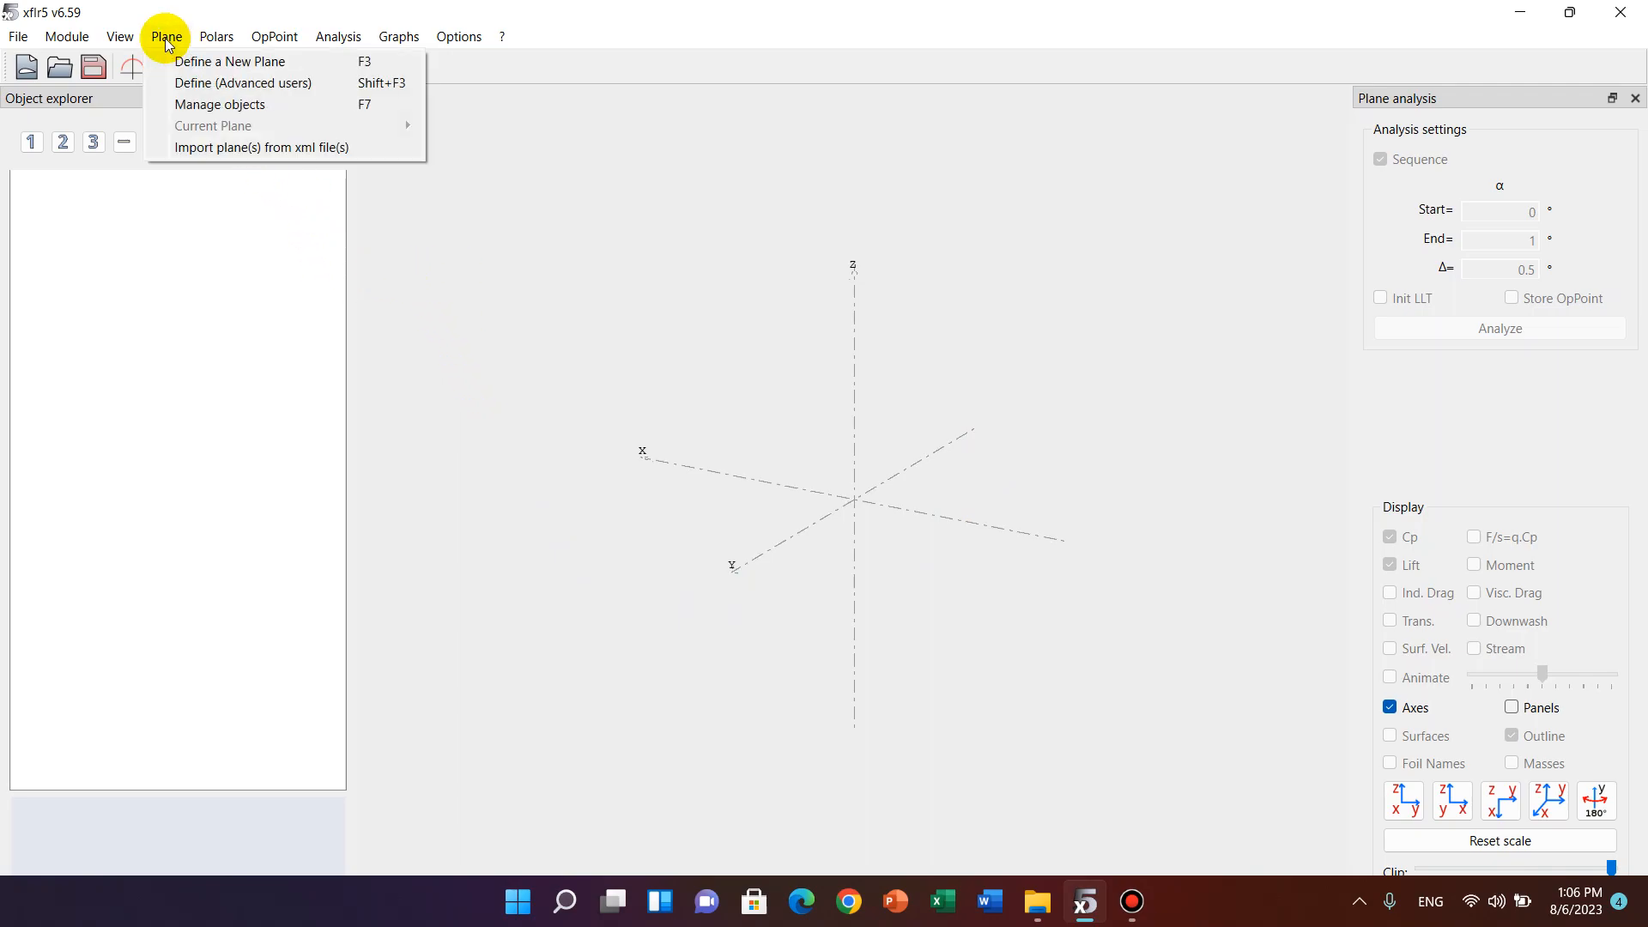
{"action": "left_click", "coordinate": [235, 55]}
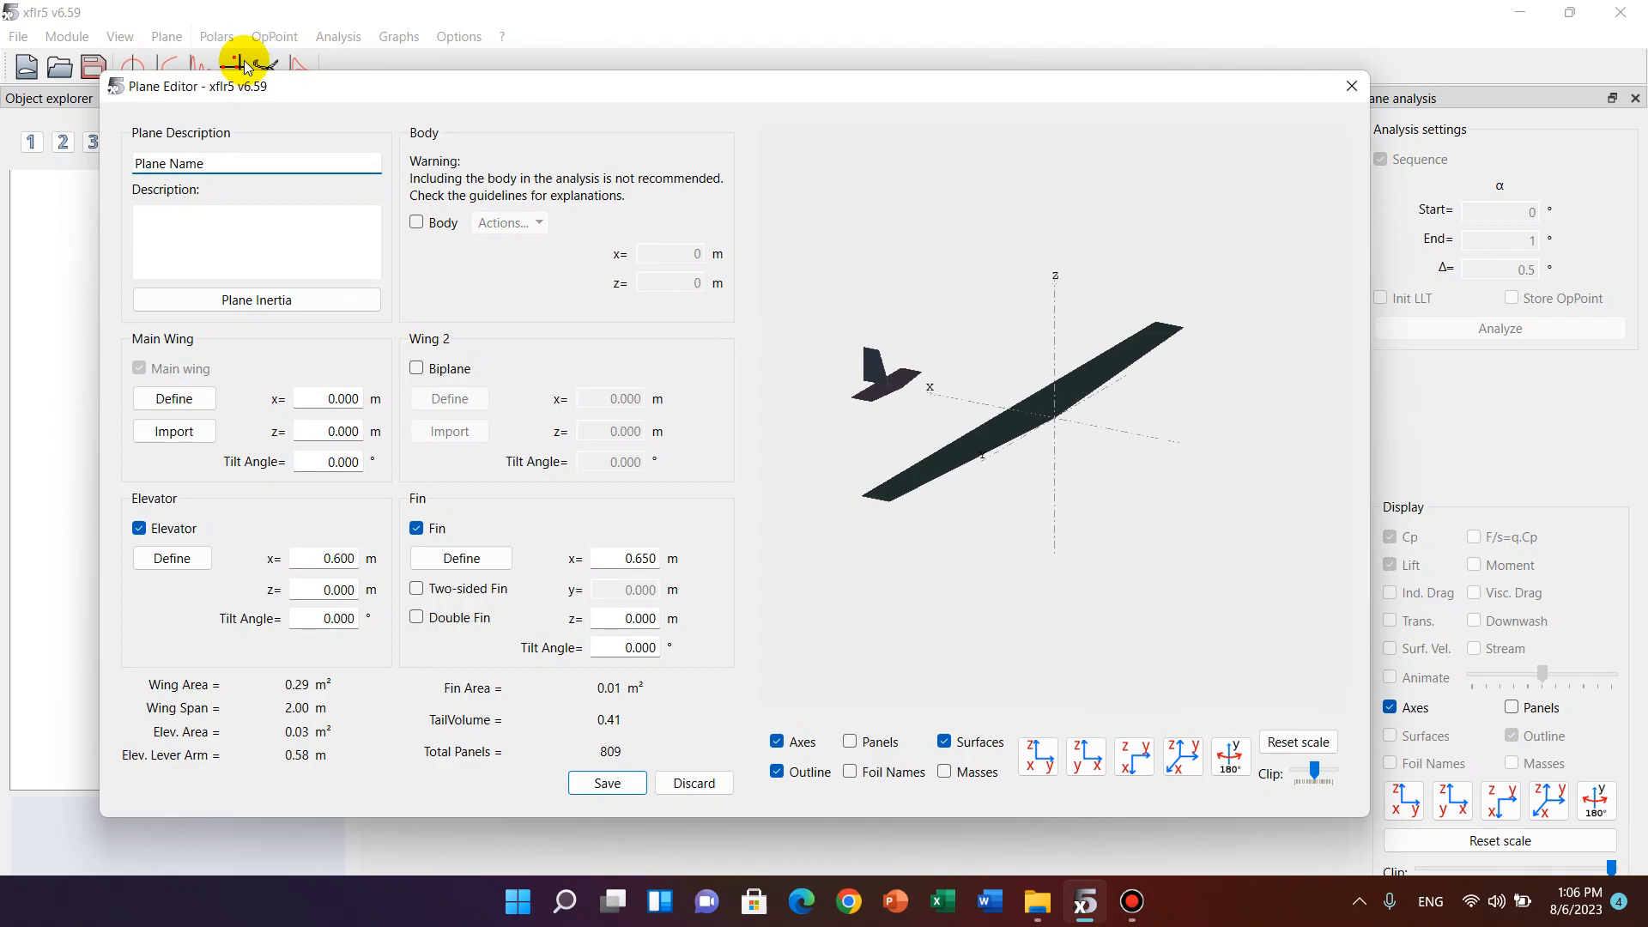
Exclude the elevator and fin from the new plane and name it AR.
{"action": "left_click", "coordinate": [161, 530]}
{"action": "left_click", "coordinate": [417, 530]}
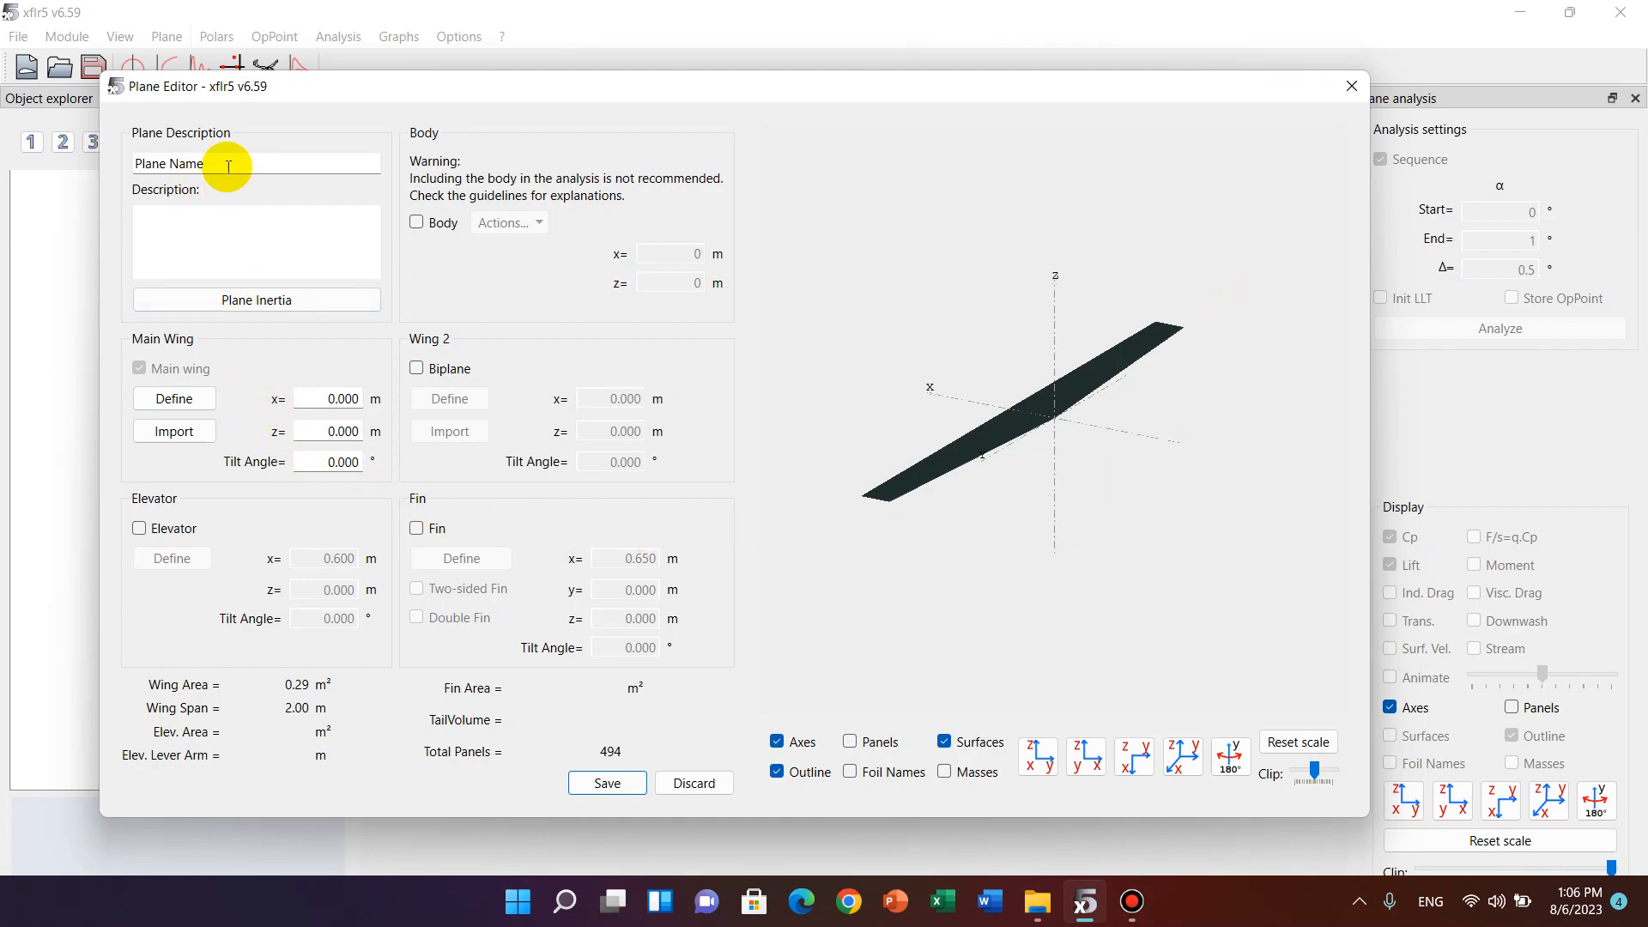
{"action": "left_click_drag", "start_coordinate": [229, 167], "coordinate": [5, 167]}
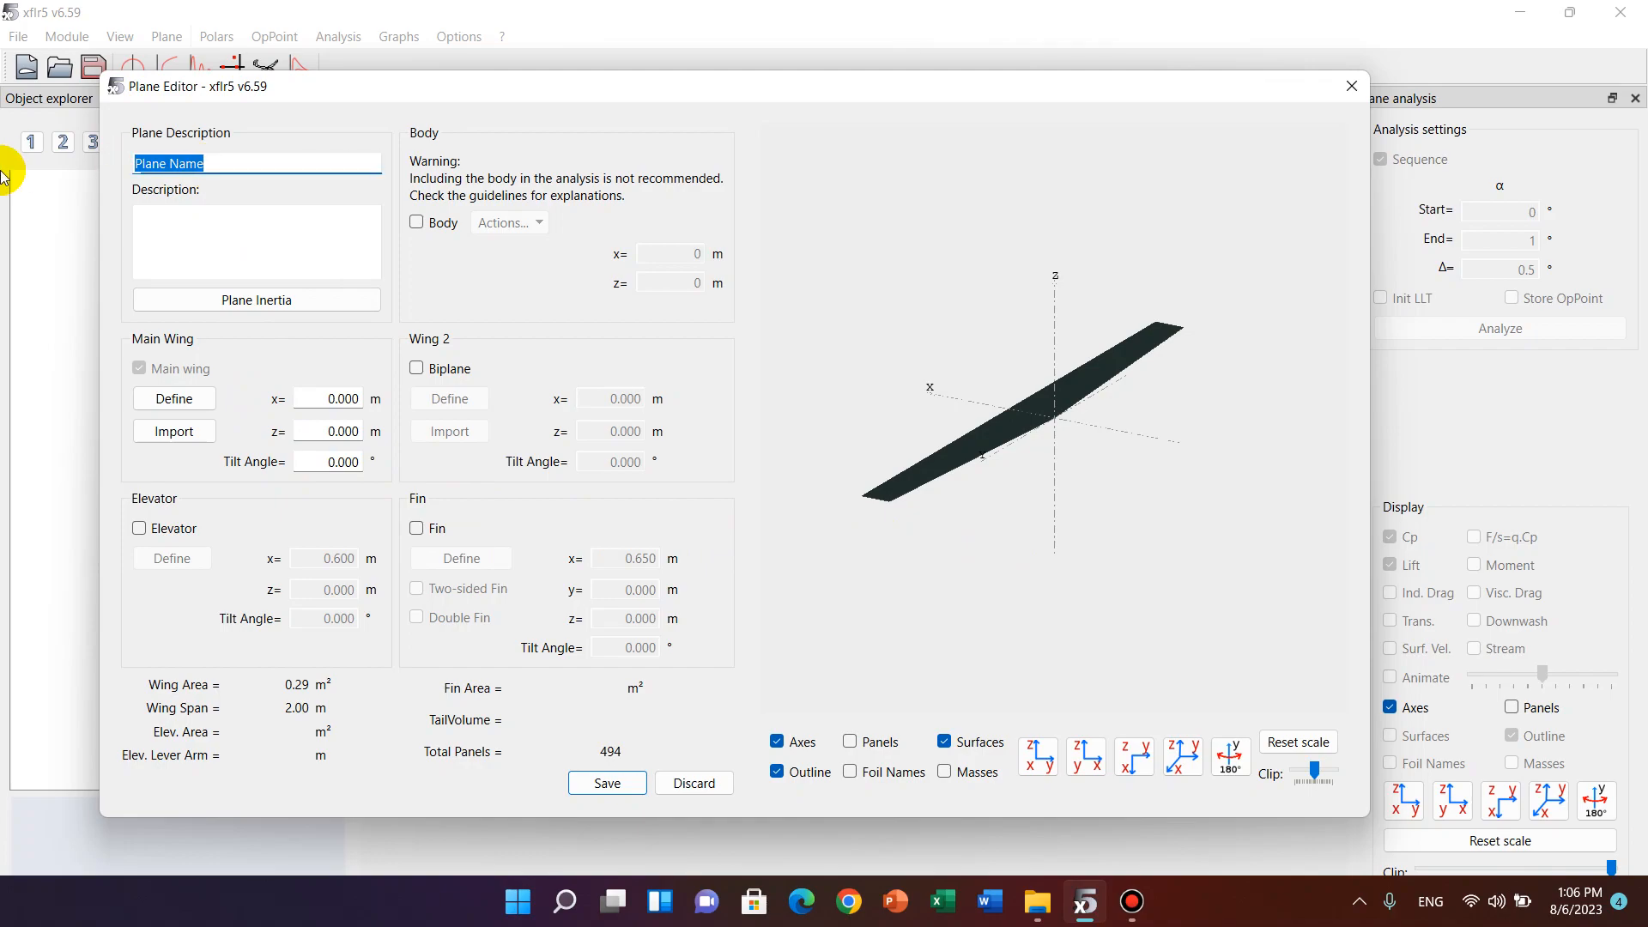
{"action": "type", "text": "AR"}
Open the main wing definition and set the chord to 0.1 m for both sections.
{"action": "left_click", "coordinate": [146, 406]}
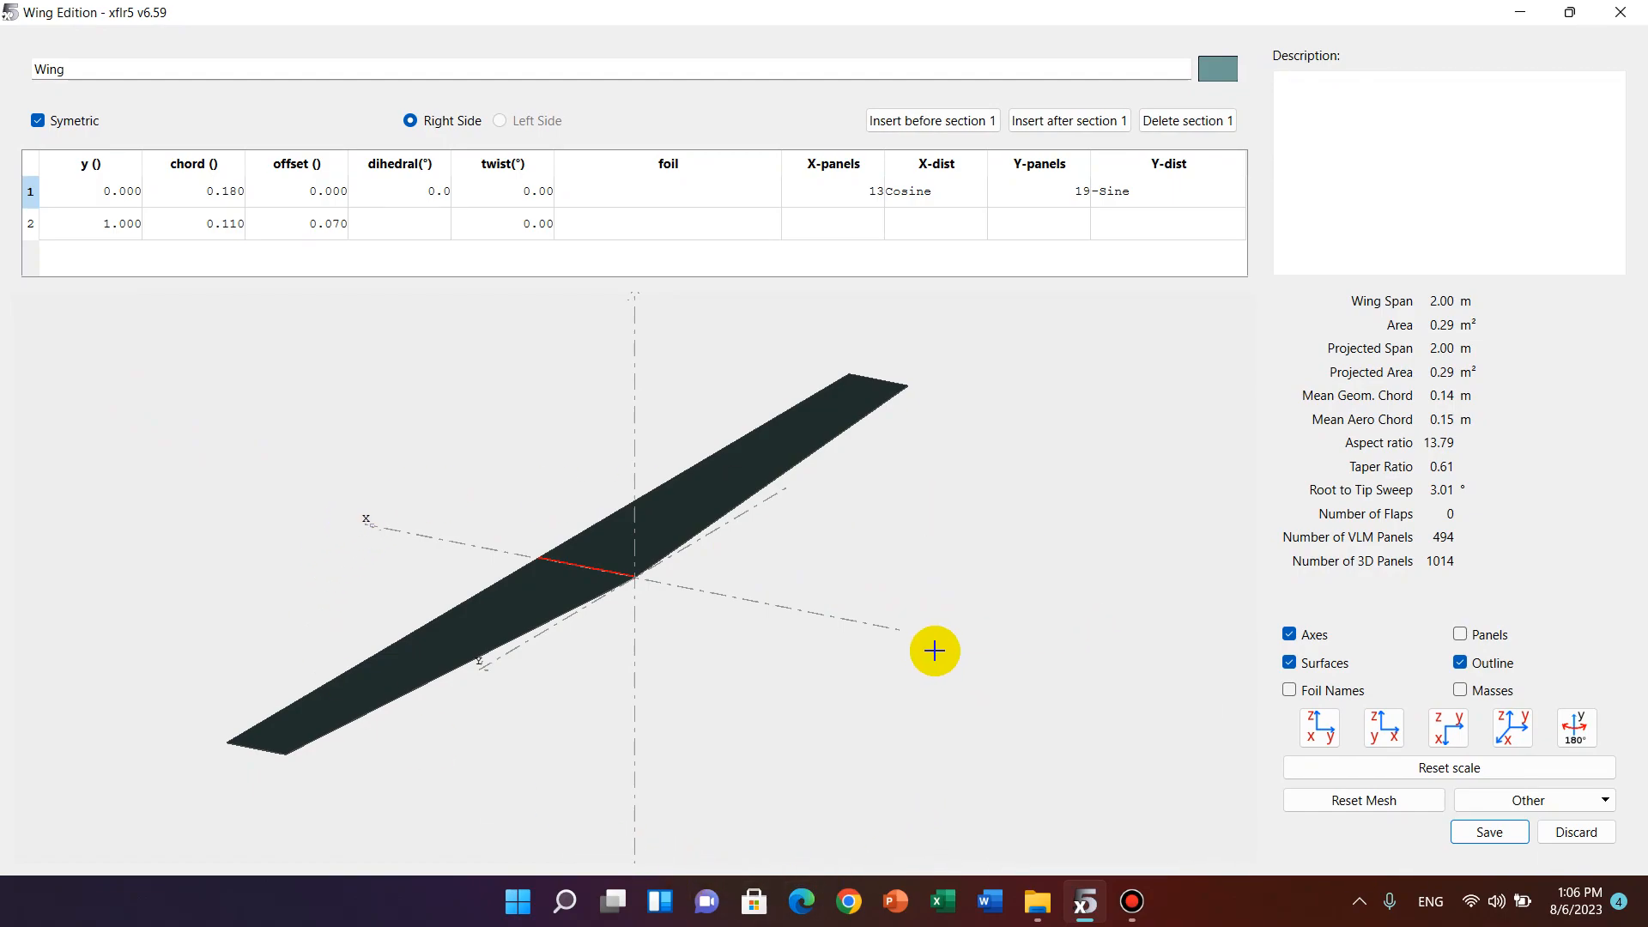
{"action": "double_click", "coordinate": [230, 192]}
{"action": "type", "text": "0.1"}
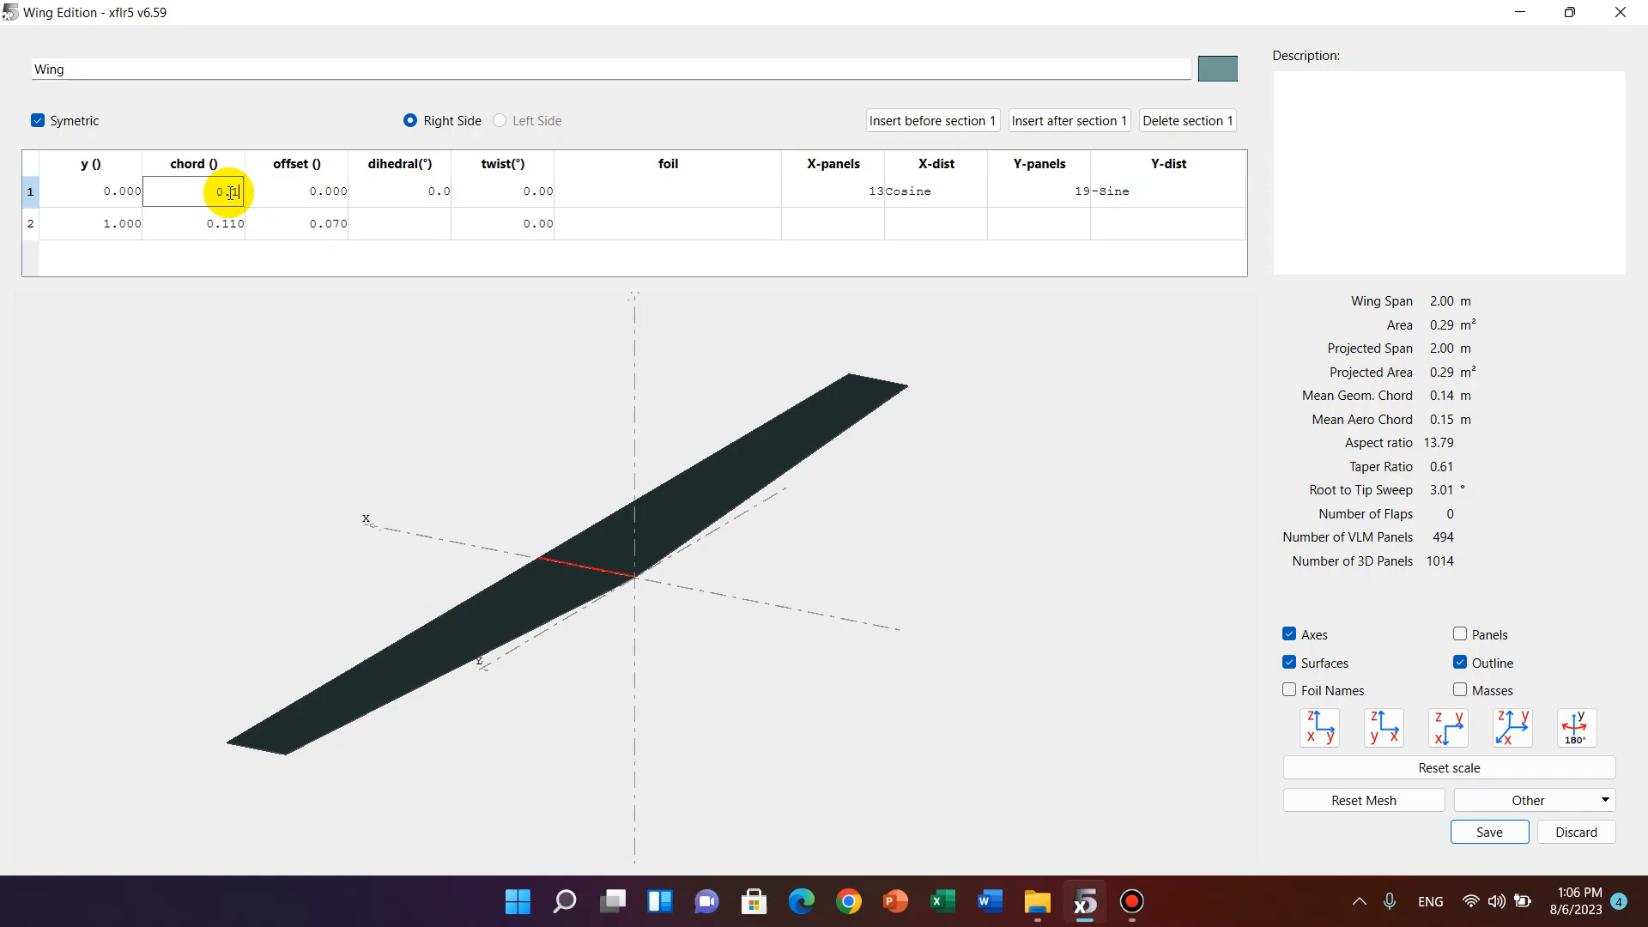
{"action": "double_click", "coordinate": [232, 223]}
{"action": "type", "text": "0"}
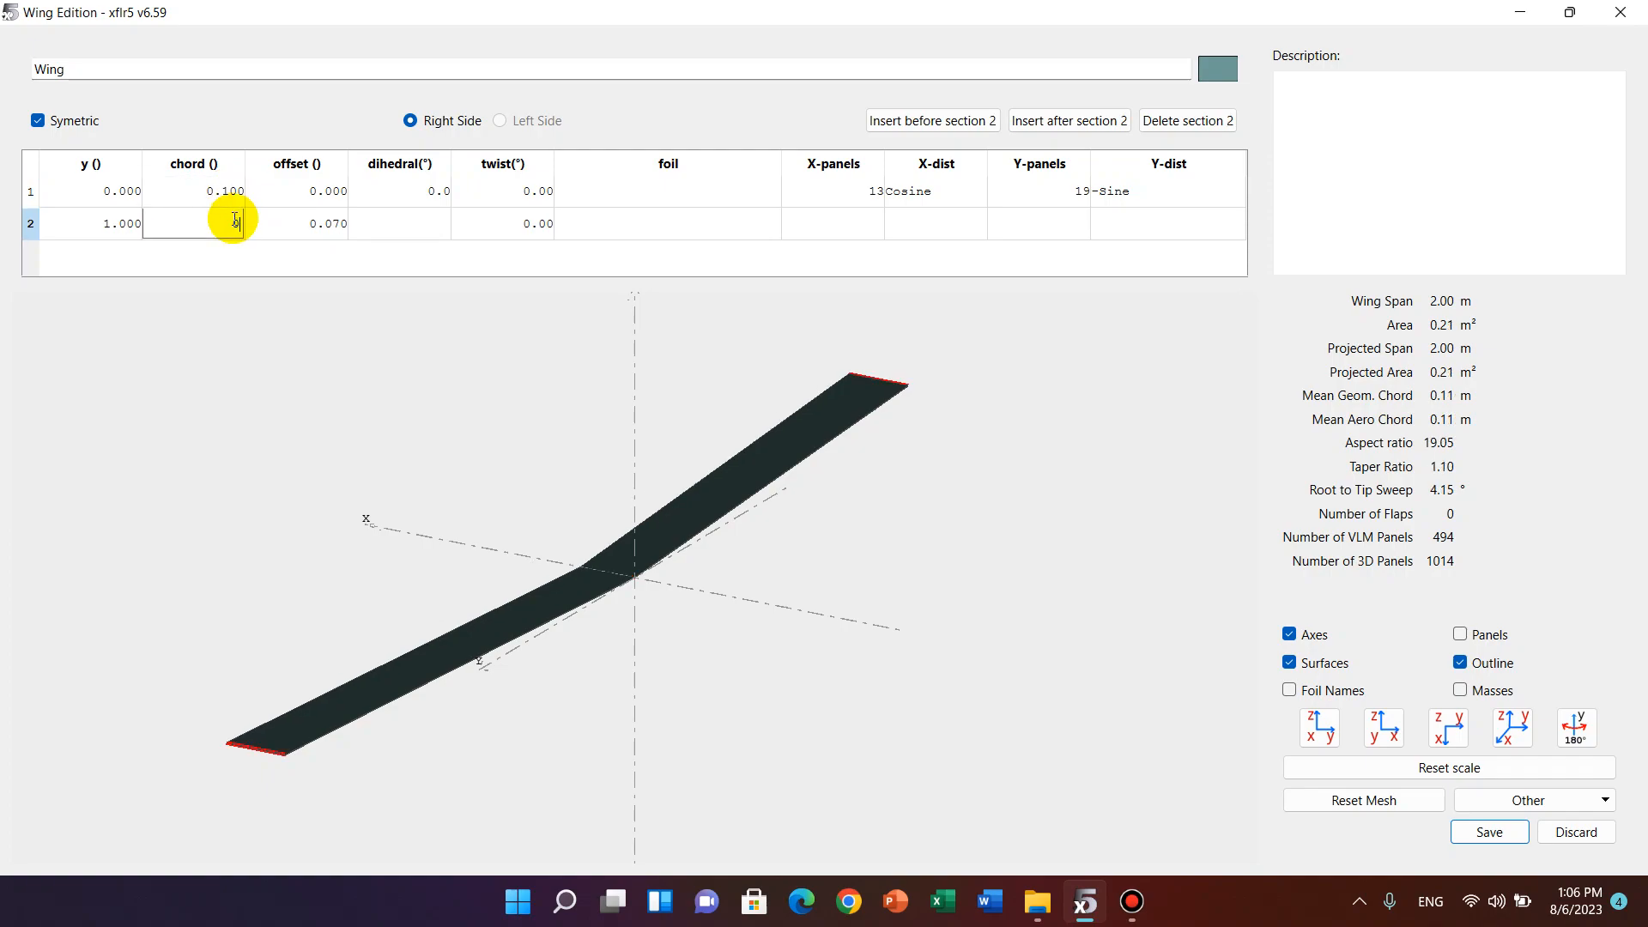
{"action": "left_click", "coordinate": [367, 362]}
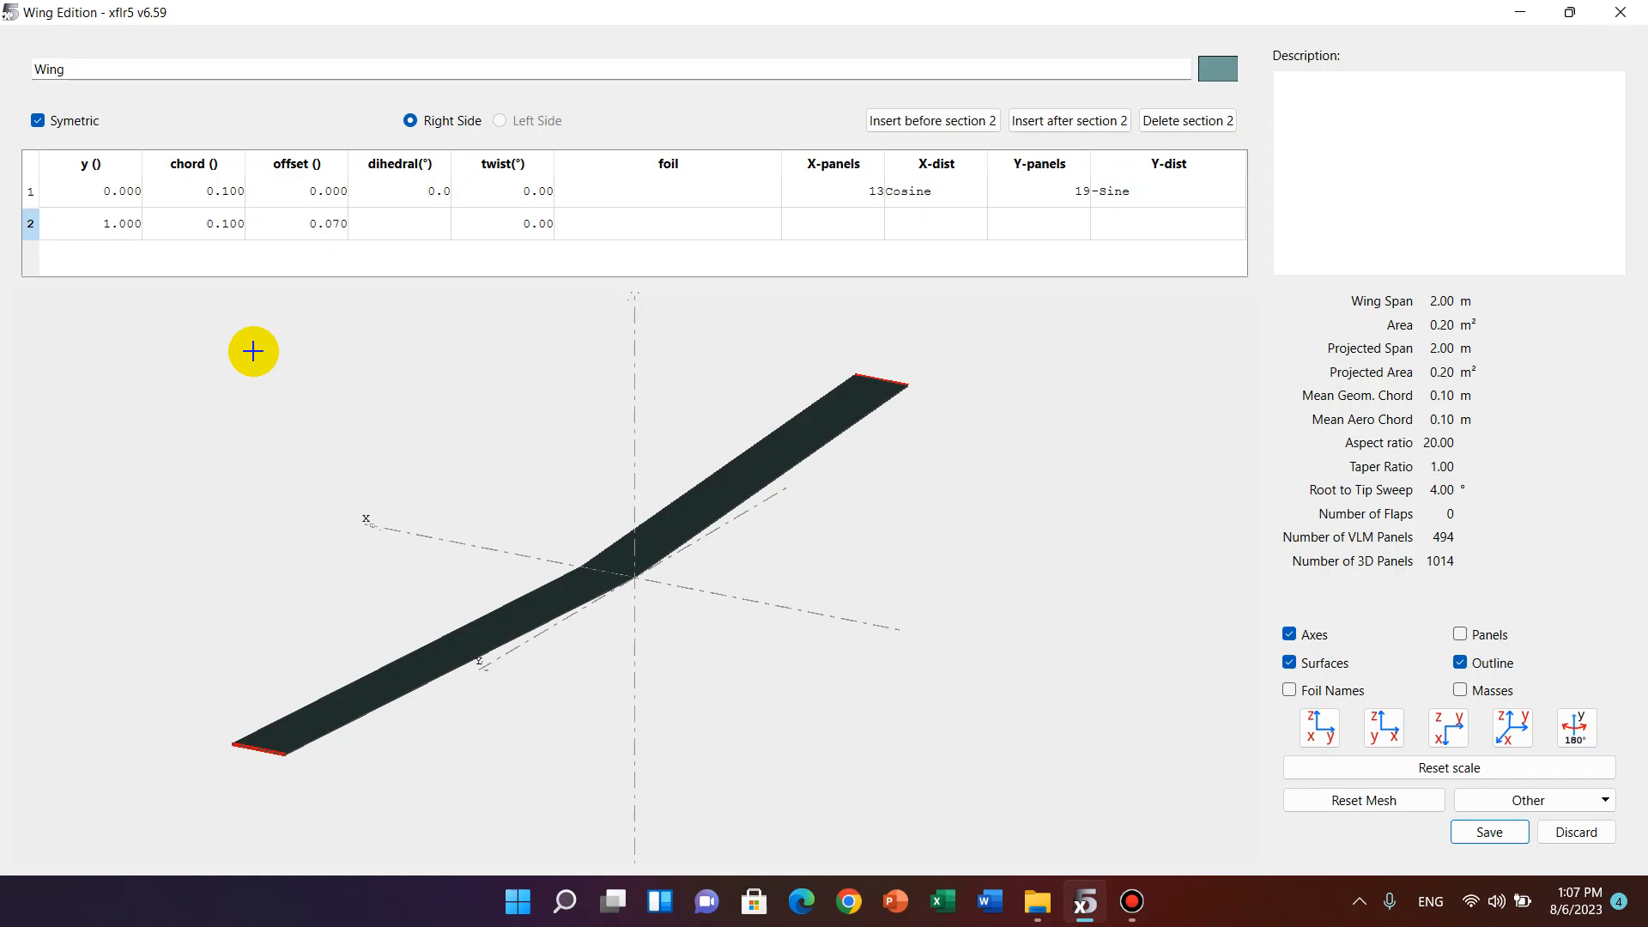
Set the offset of the wing's second section to 0.
{"action": "double_click", "coordinate": [330, 237]}
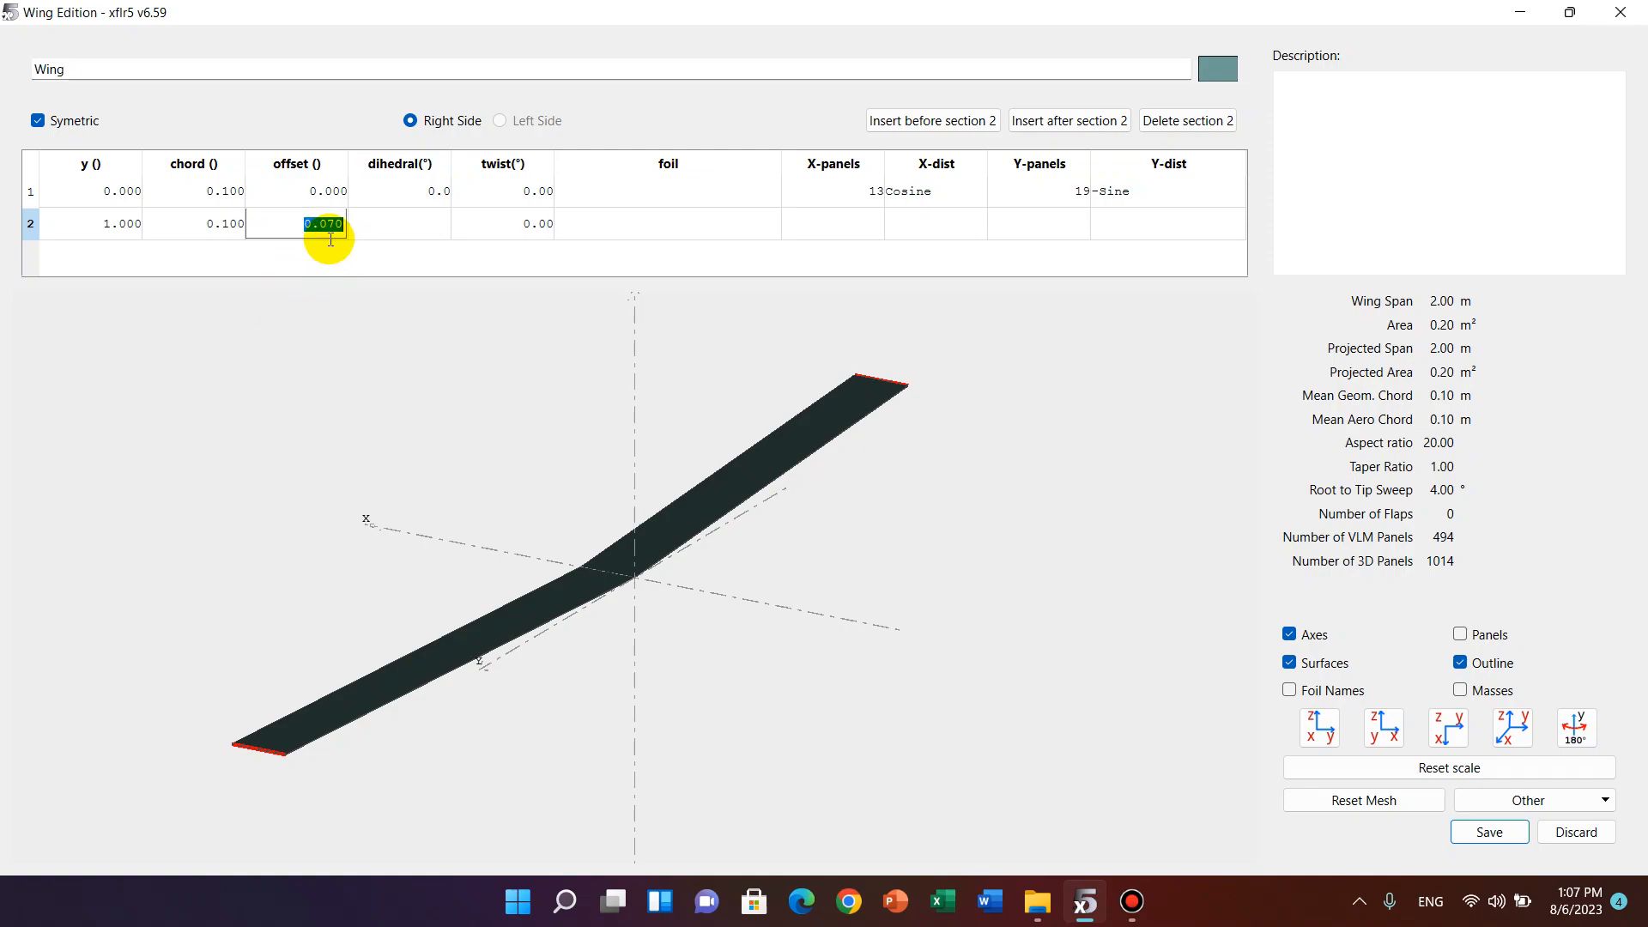
{"action": "type", "text": "0"}
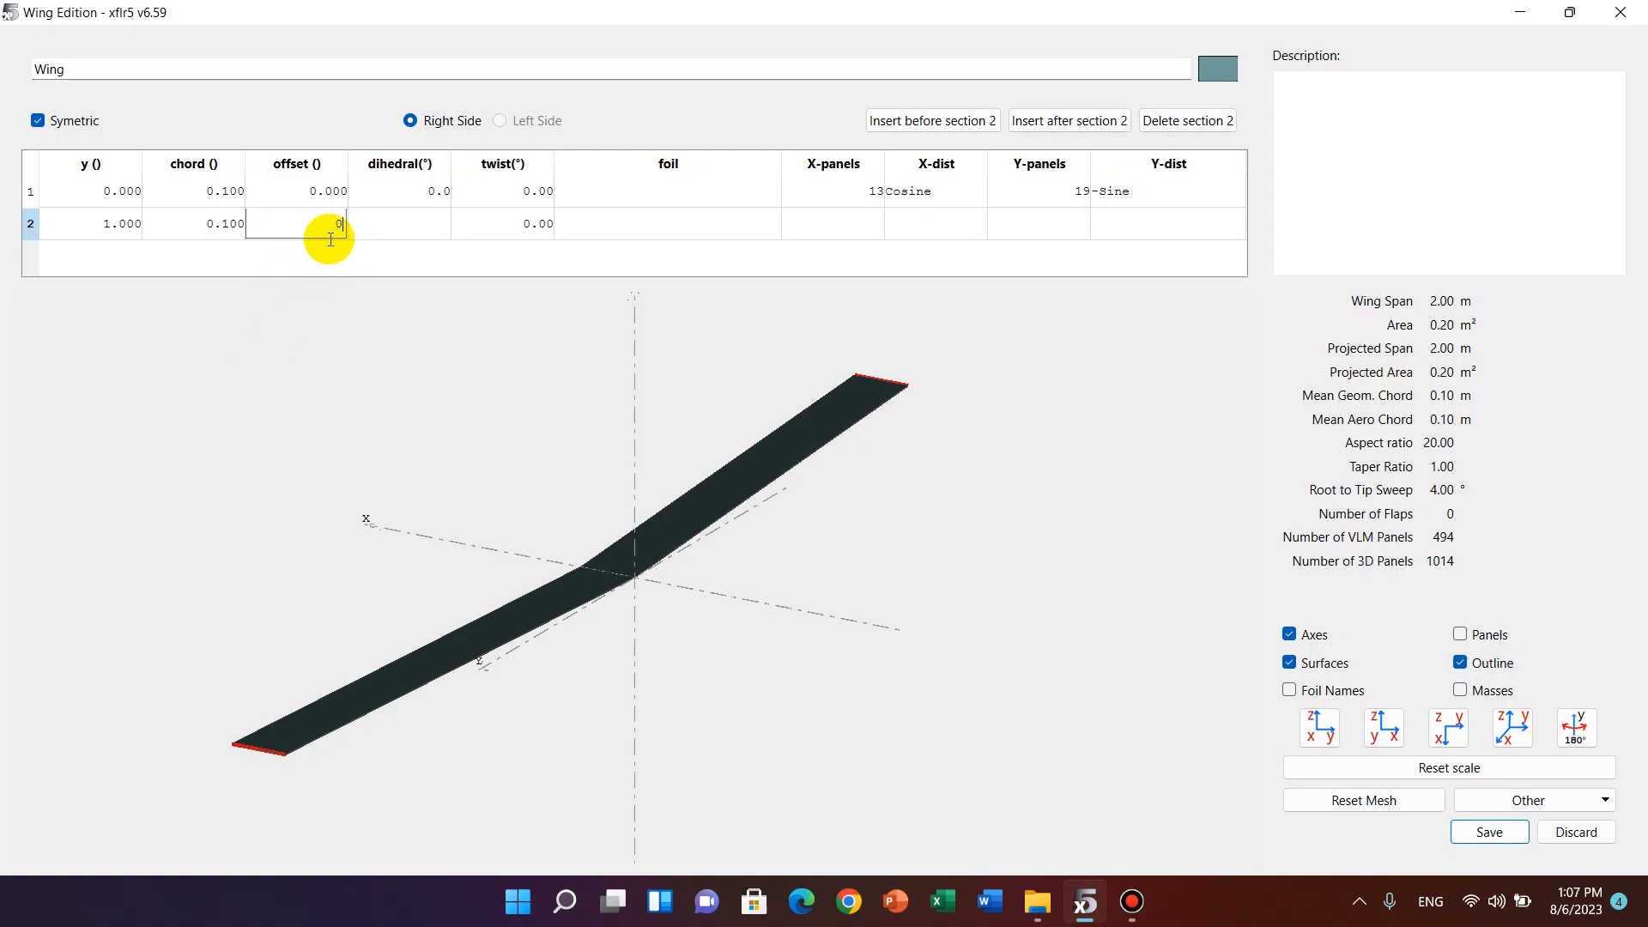
{"action": "left_click", "coordinate": [362, 273]}
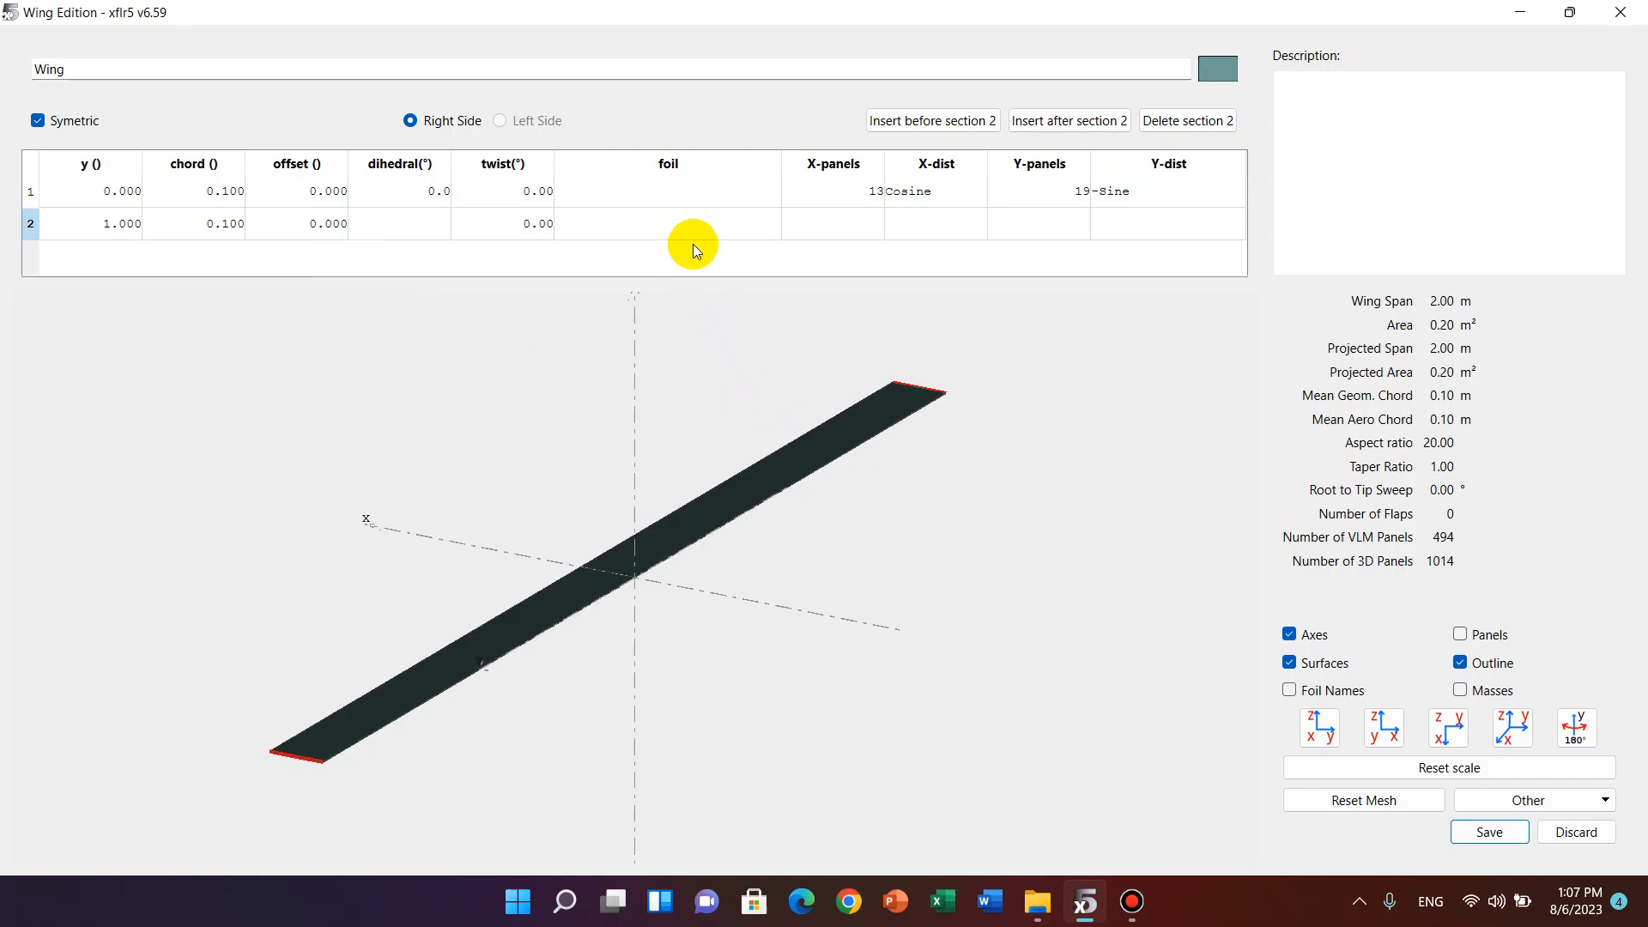
Assign the NACA 2412 foil to both sections of the main wing.
{"action": "double_click", "coordinate": [670, 197]}
{"action": "left_click", "coordinate": [631, 185]}
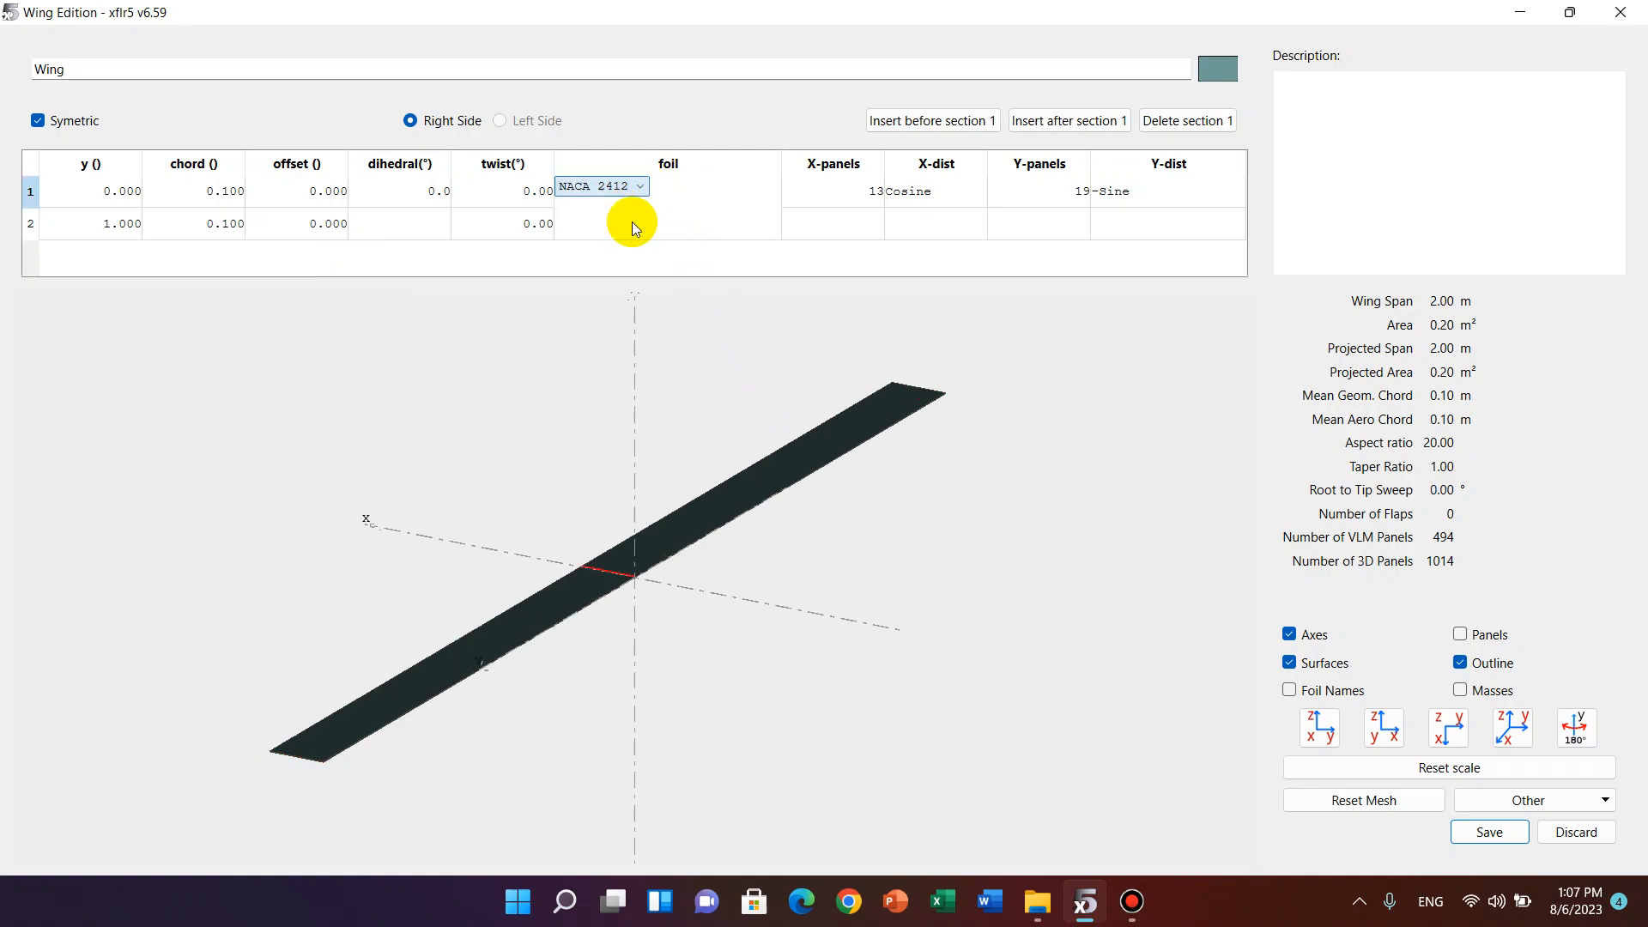
{"action": "double_click", "coordinate": [632, 223]}
{"action": "left_click", "coordinate": [632, 226]}
{"action": "left_click", "coordinate": [630, 235]}
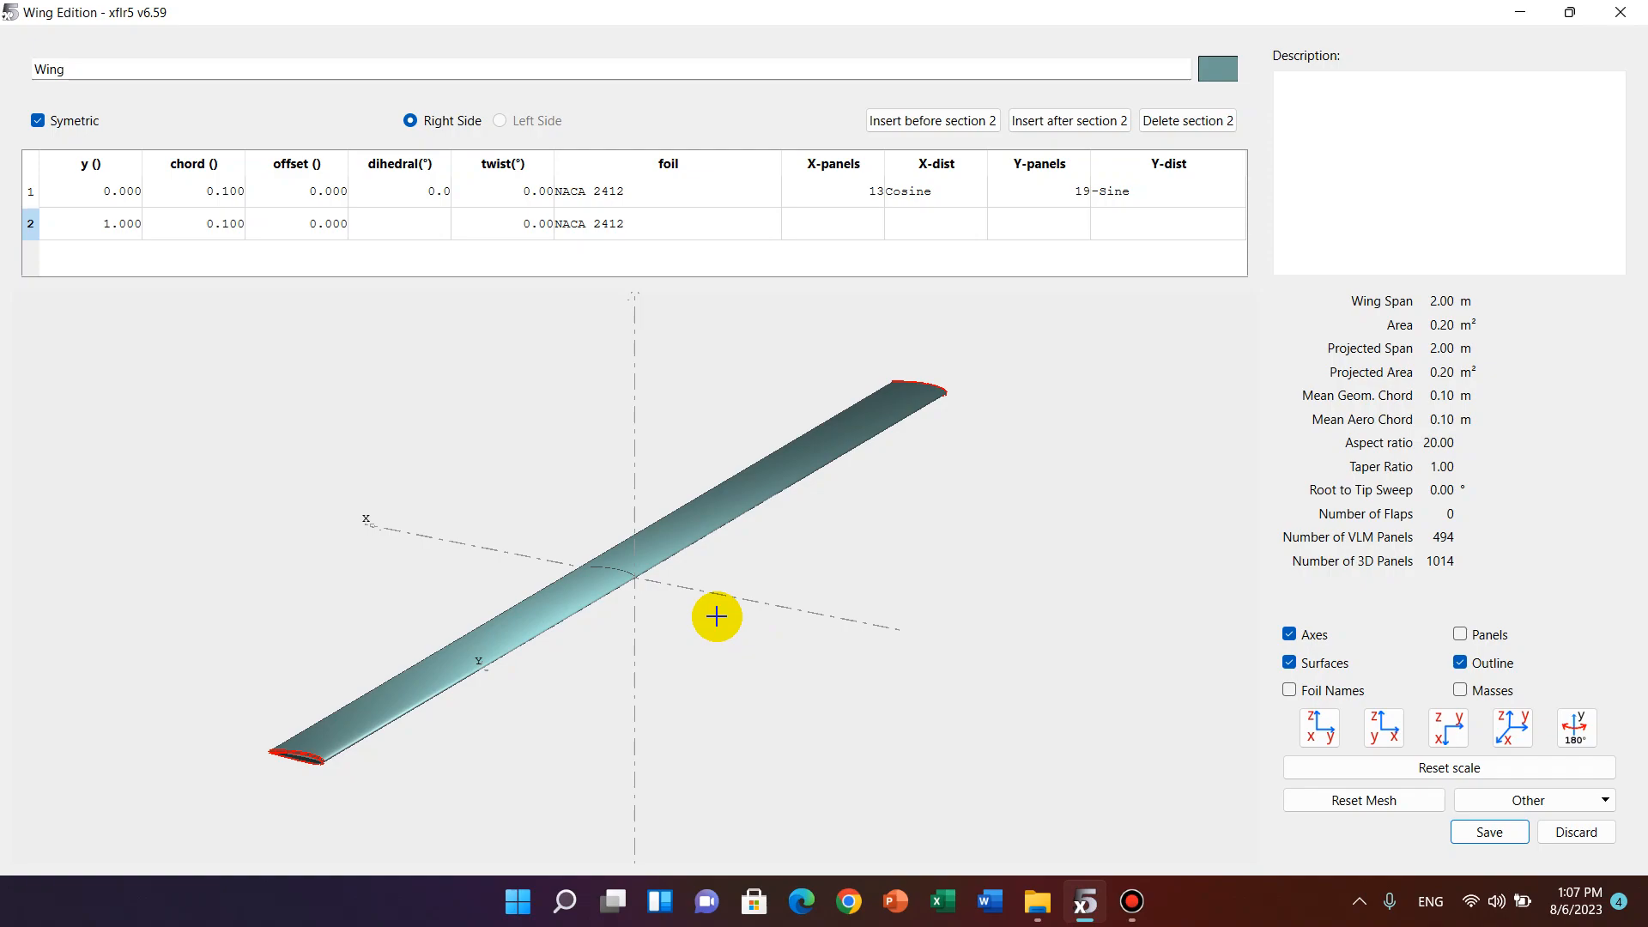
Set the dihedral of the wing's first section to 5° and inspect the bent wing shape.
{"action": "double_click", "coordinate": [424, 190]}
{"action": "type", "text": "54"}
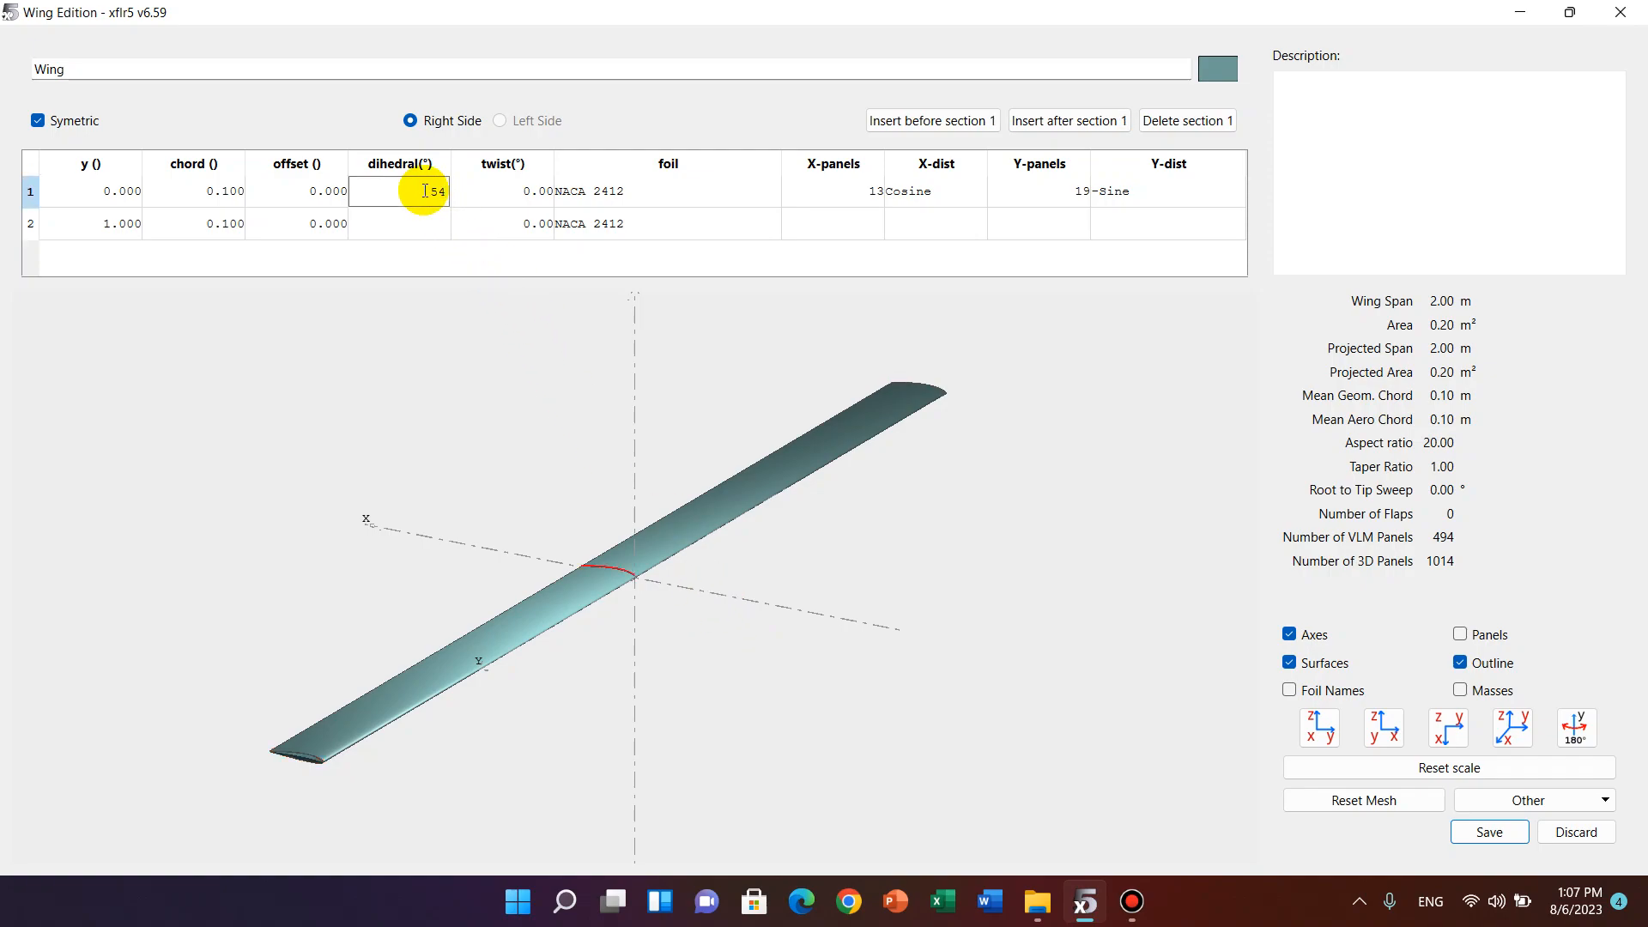
{"action": "key", "text": "Return"}
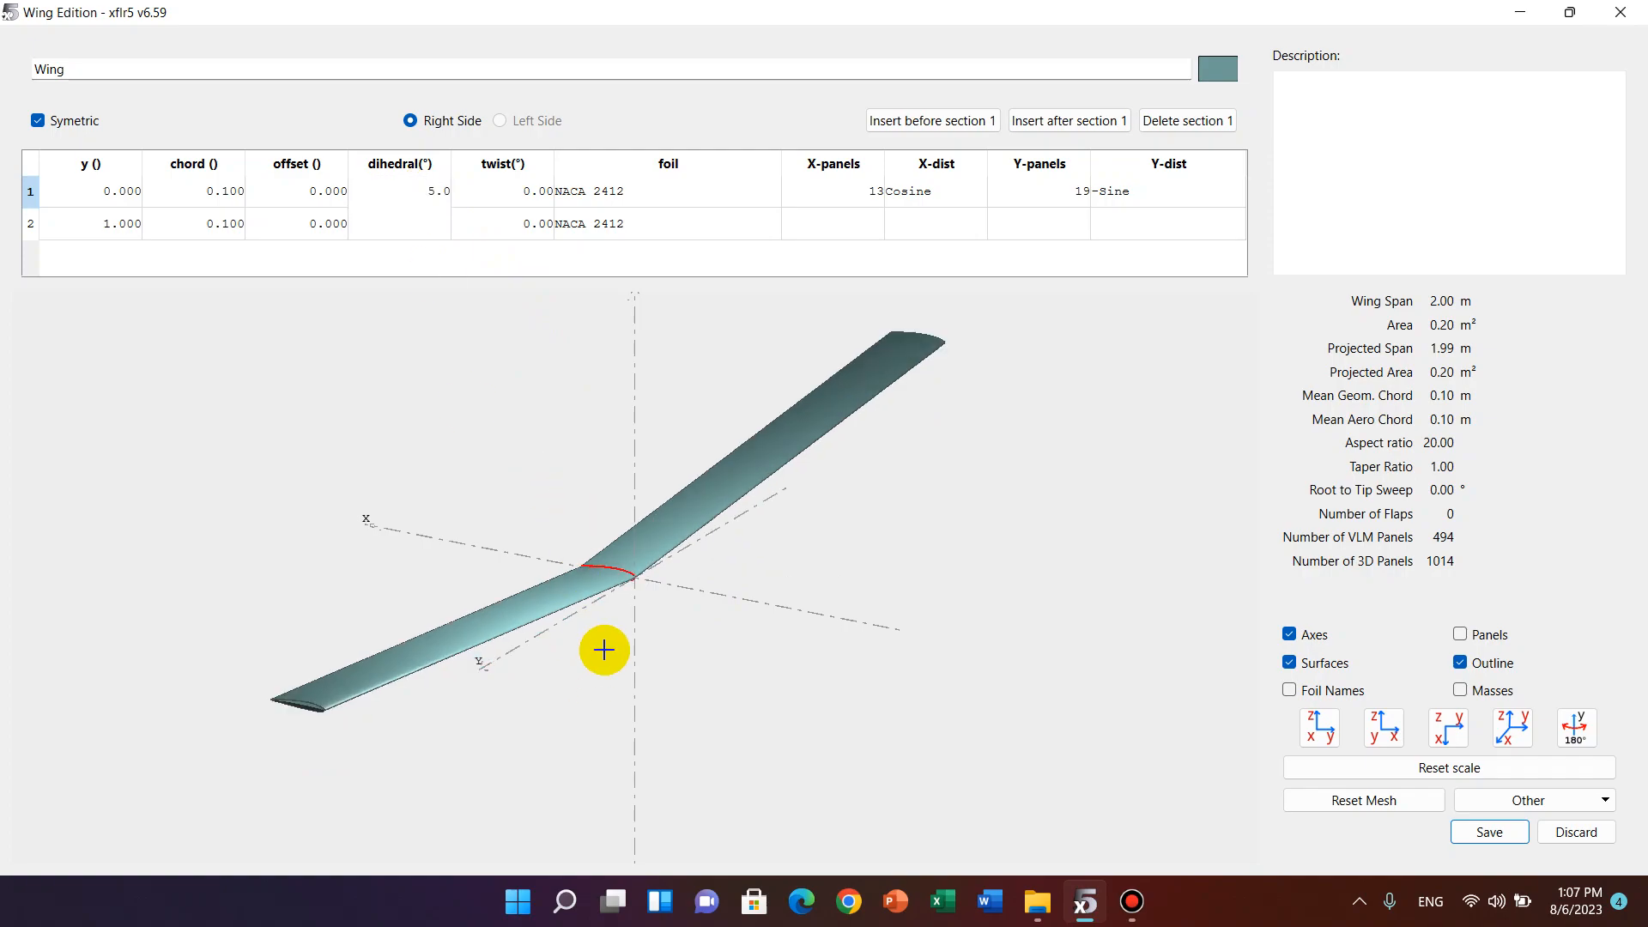
{"action": "left_click_drag", "start_coordinate": [618, 643], "coordinate": [515, 578]}
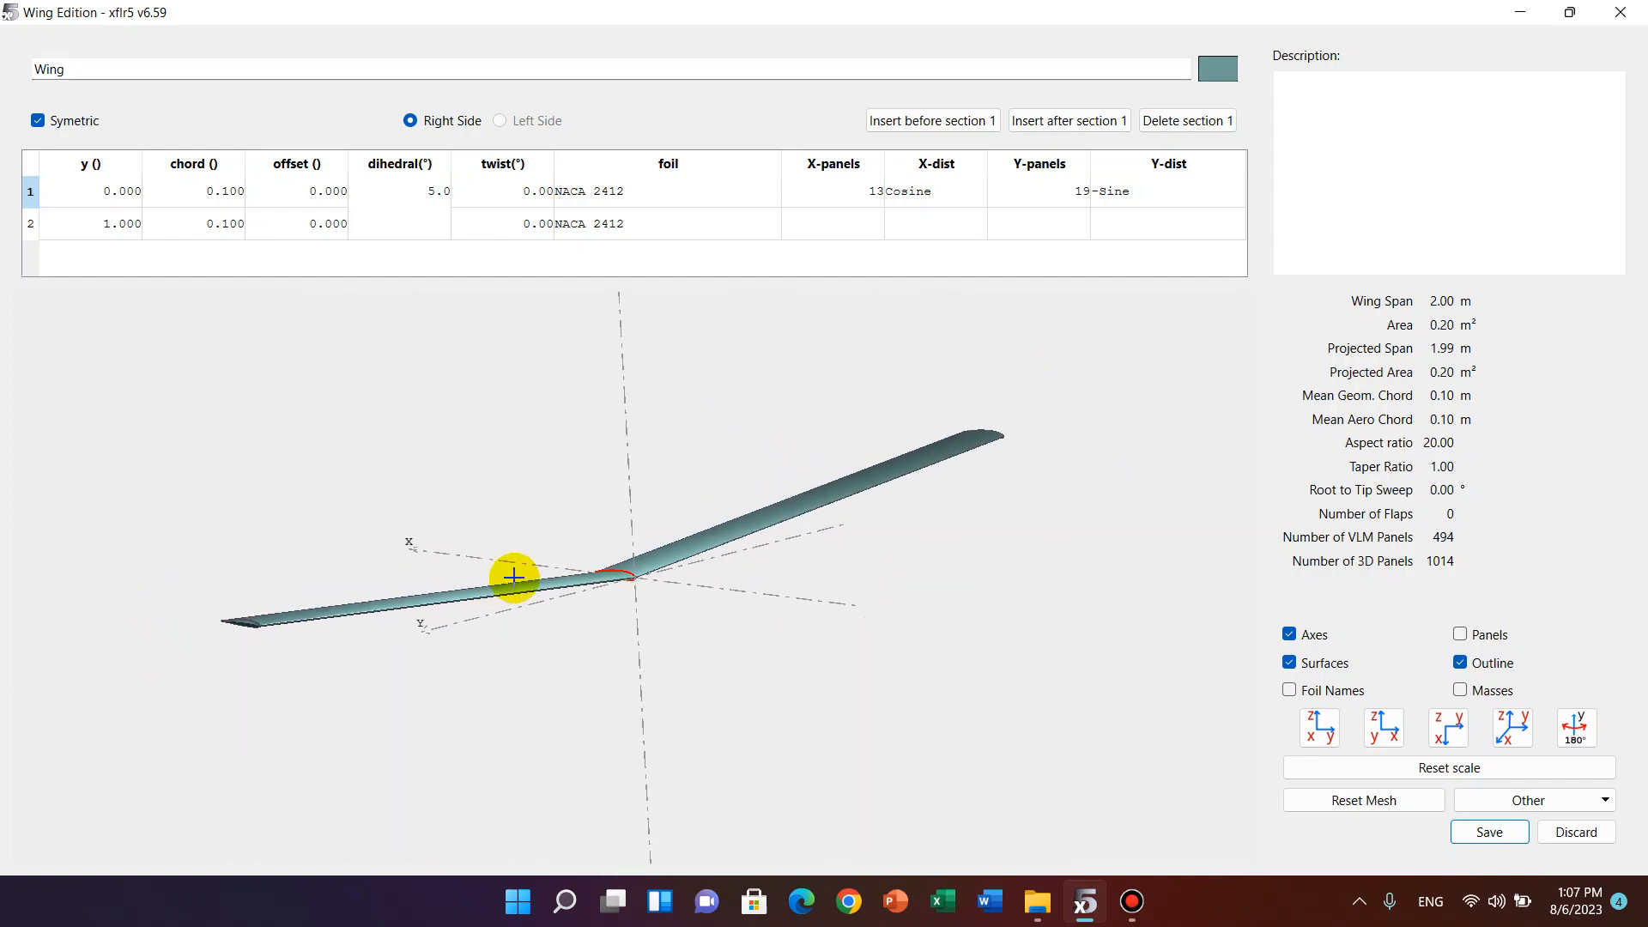
{"action": "left_click_drag", "start_coordinate": [686, 561], "coordinate": [678, 549]}
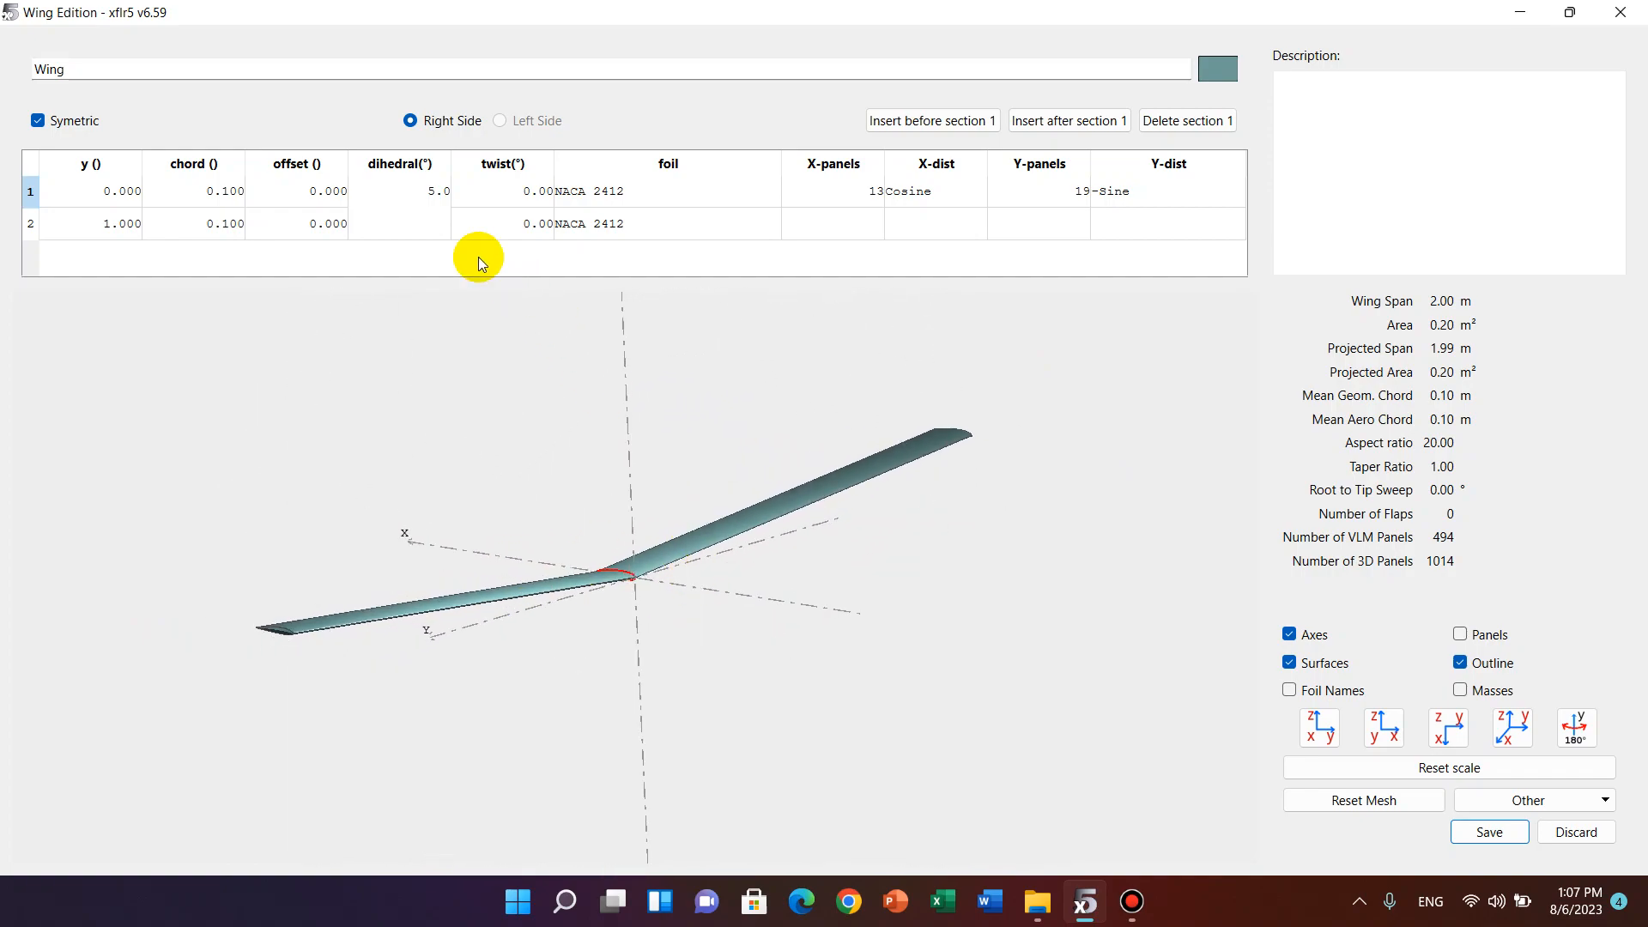
Reset the dihedral of the wing's first section to 0°.
{"action": "double_click", "coordinate": [427, 193]}
{"action": "type", "text": "0"}
{"action": "key", "text": "Return"}
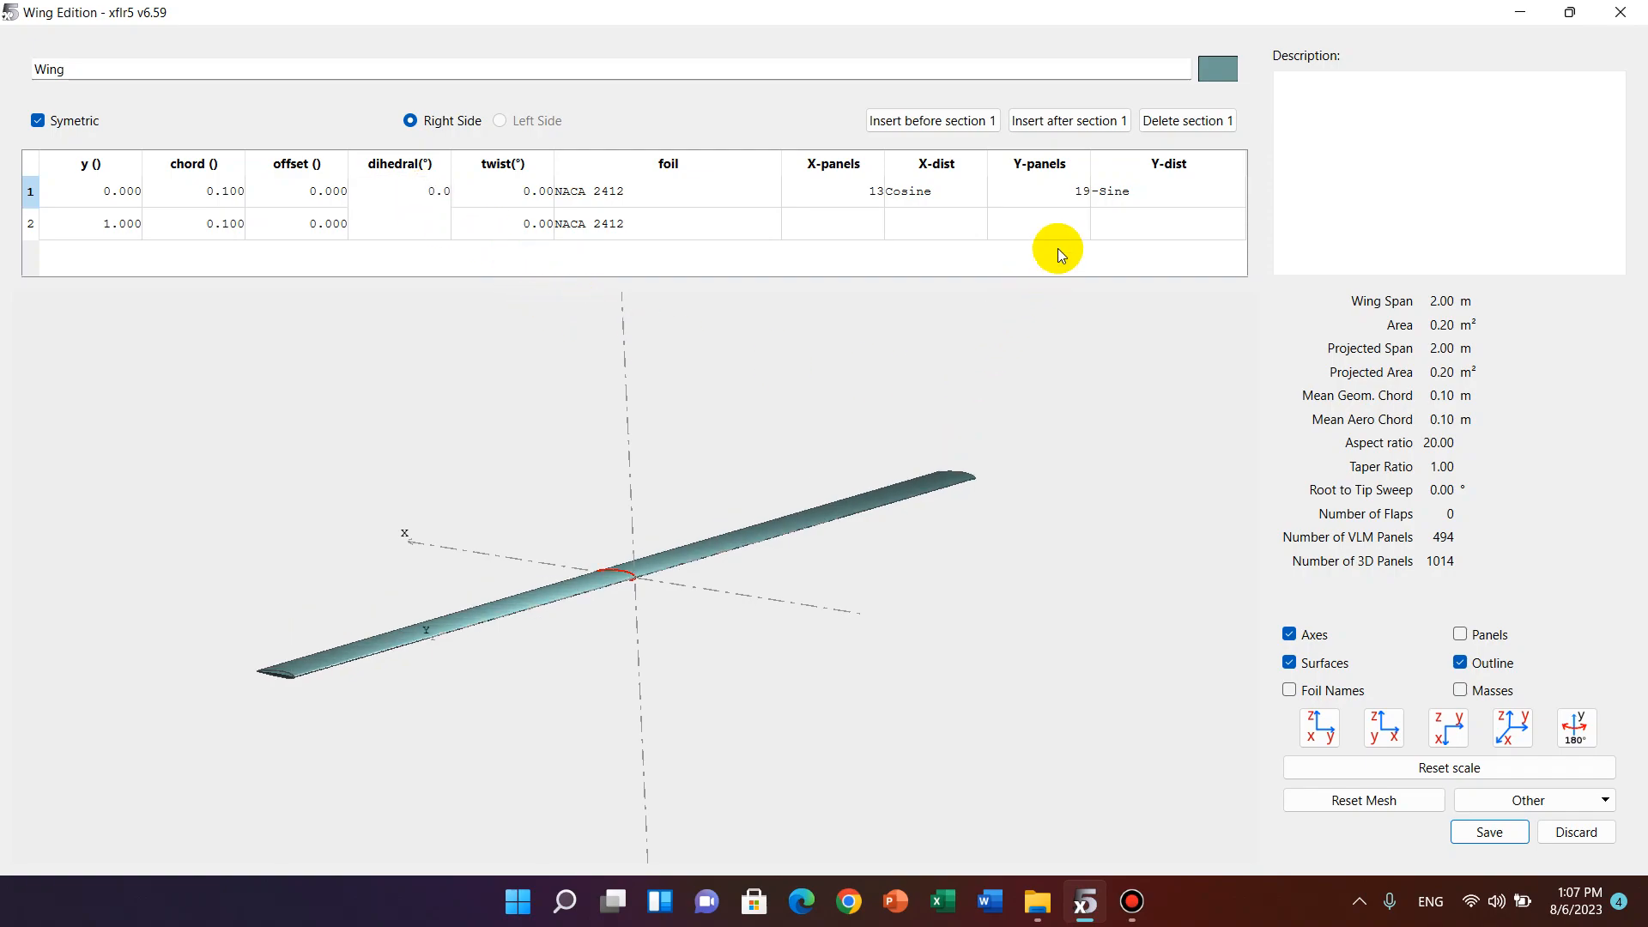
Insert a new section after section 1 and set the first section's dihedral to 5°.
{"action": "left_click", "coordinate": [1080, 123]}
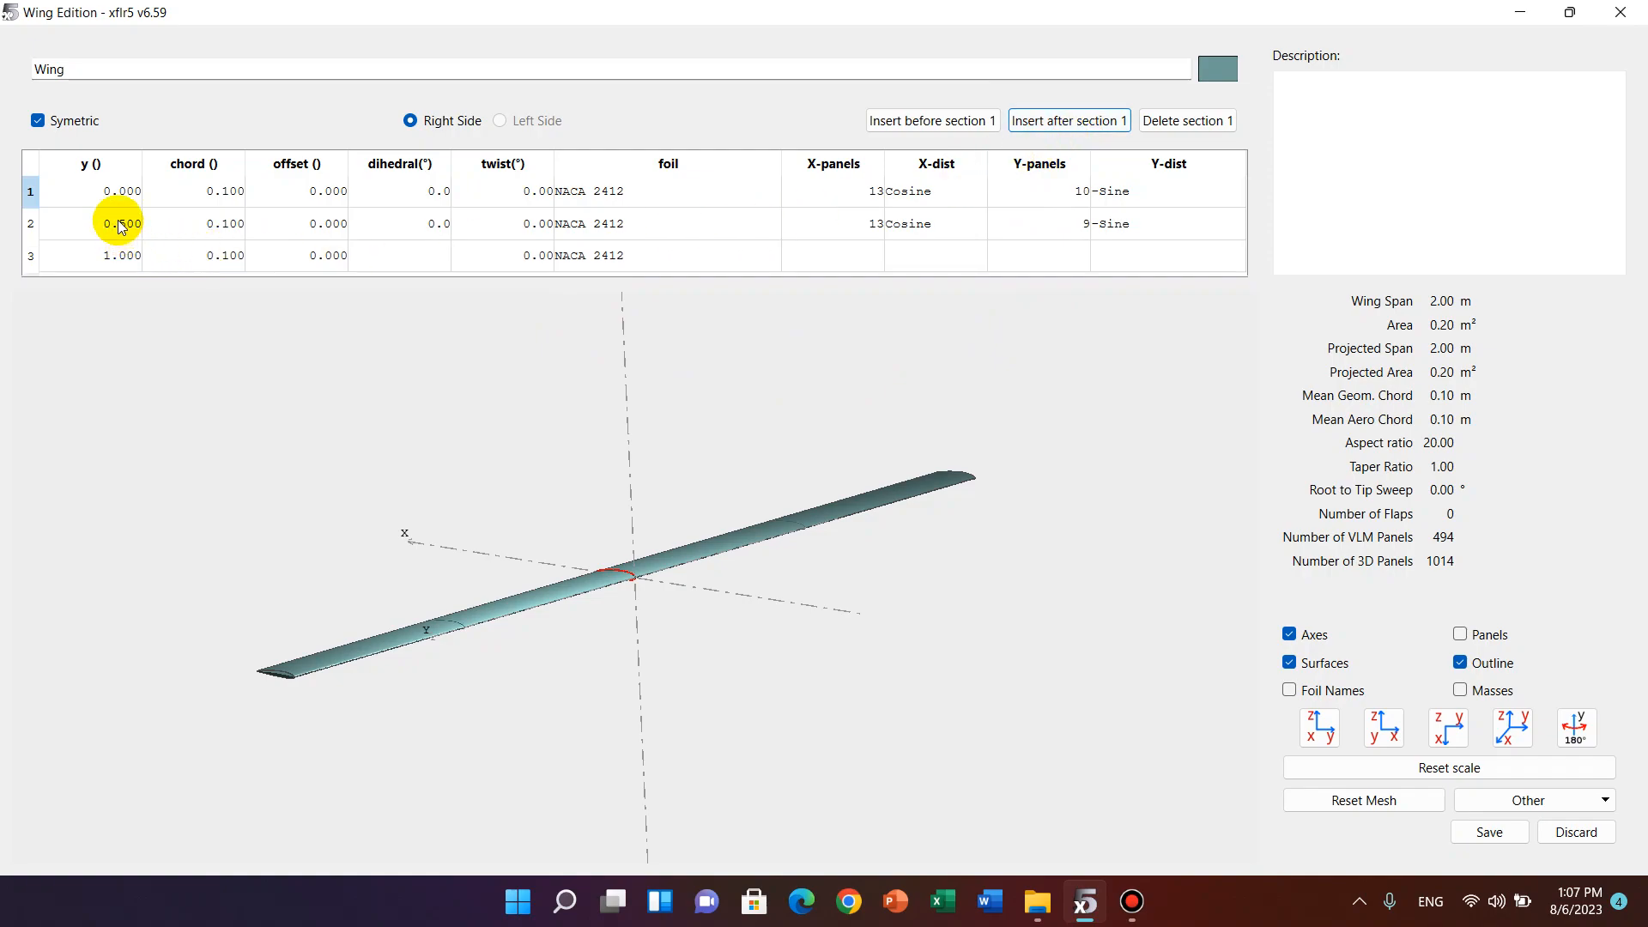
{"action": "left_click", "coordinate": [435, 192]}
{"action": "left_click", "coordinate": [435, 191]}
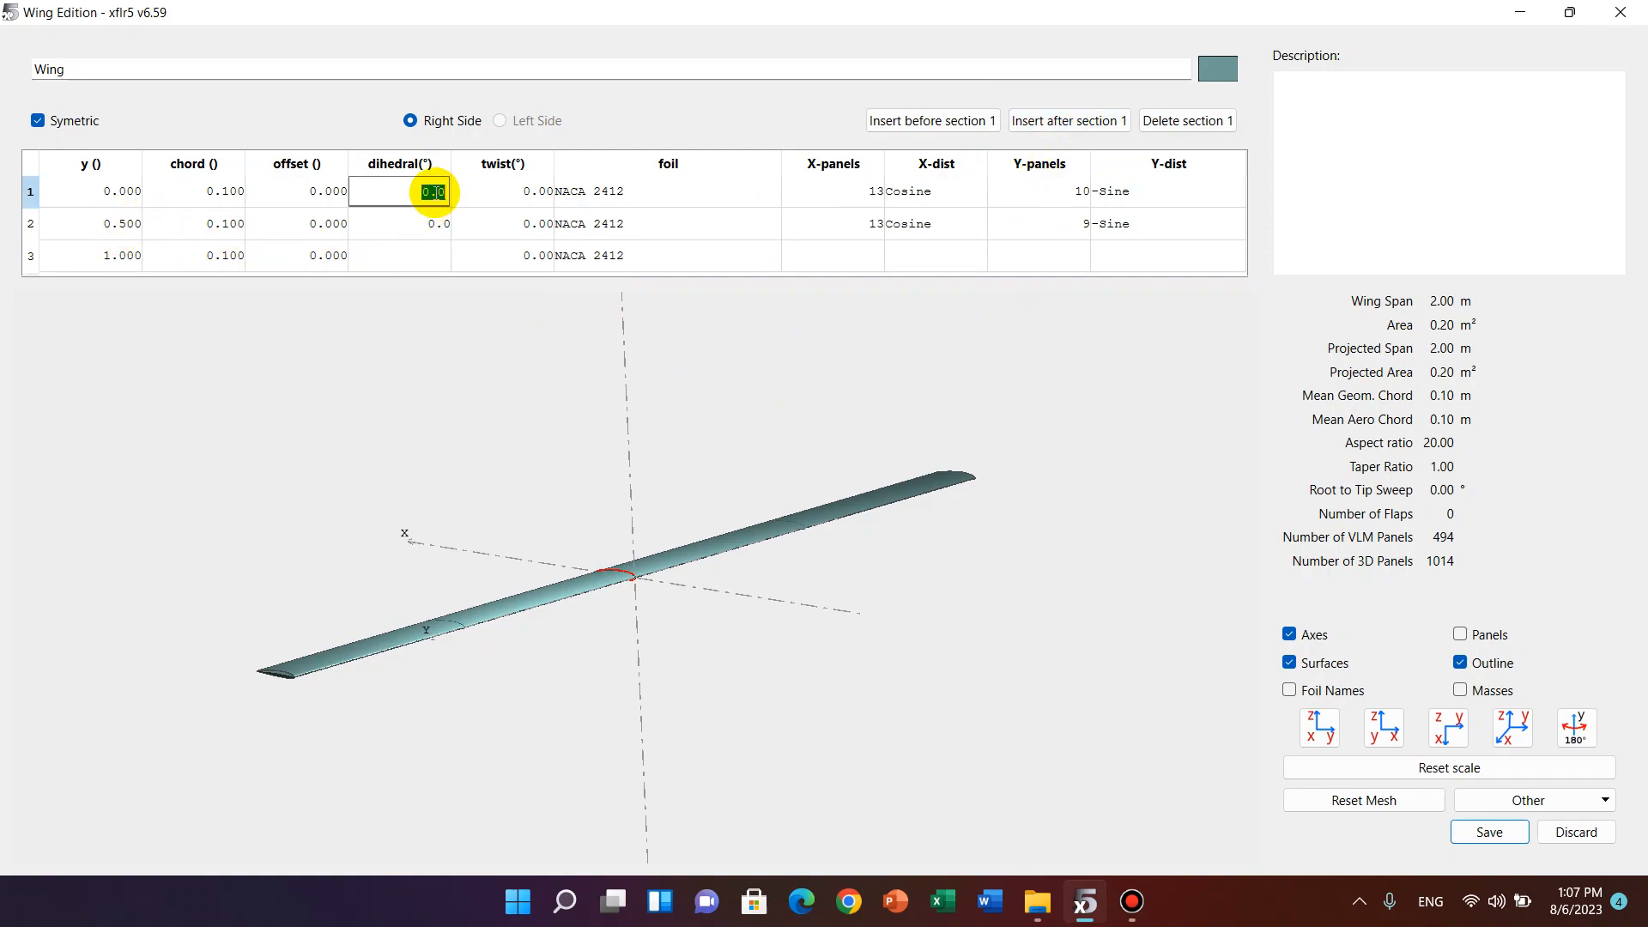
{"action": "type", "text": "5"}
{"action": "key", "text": "Return"}
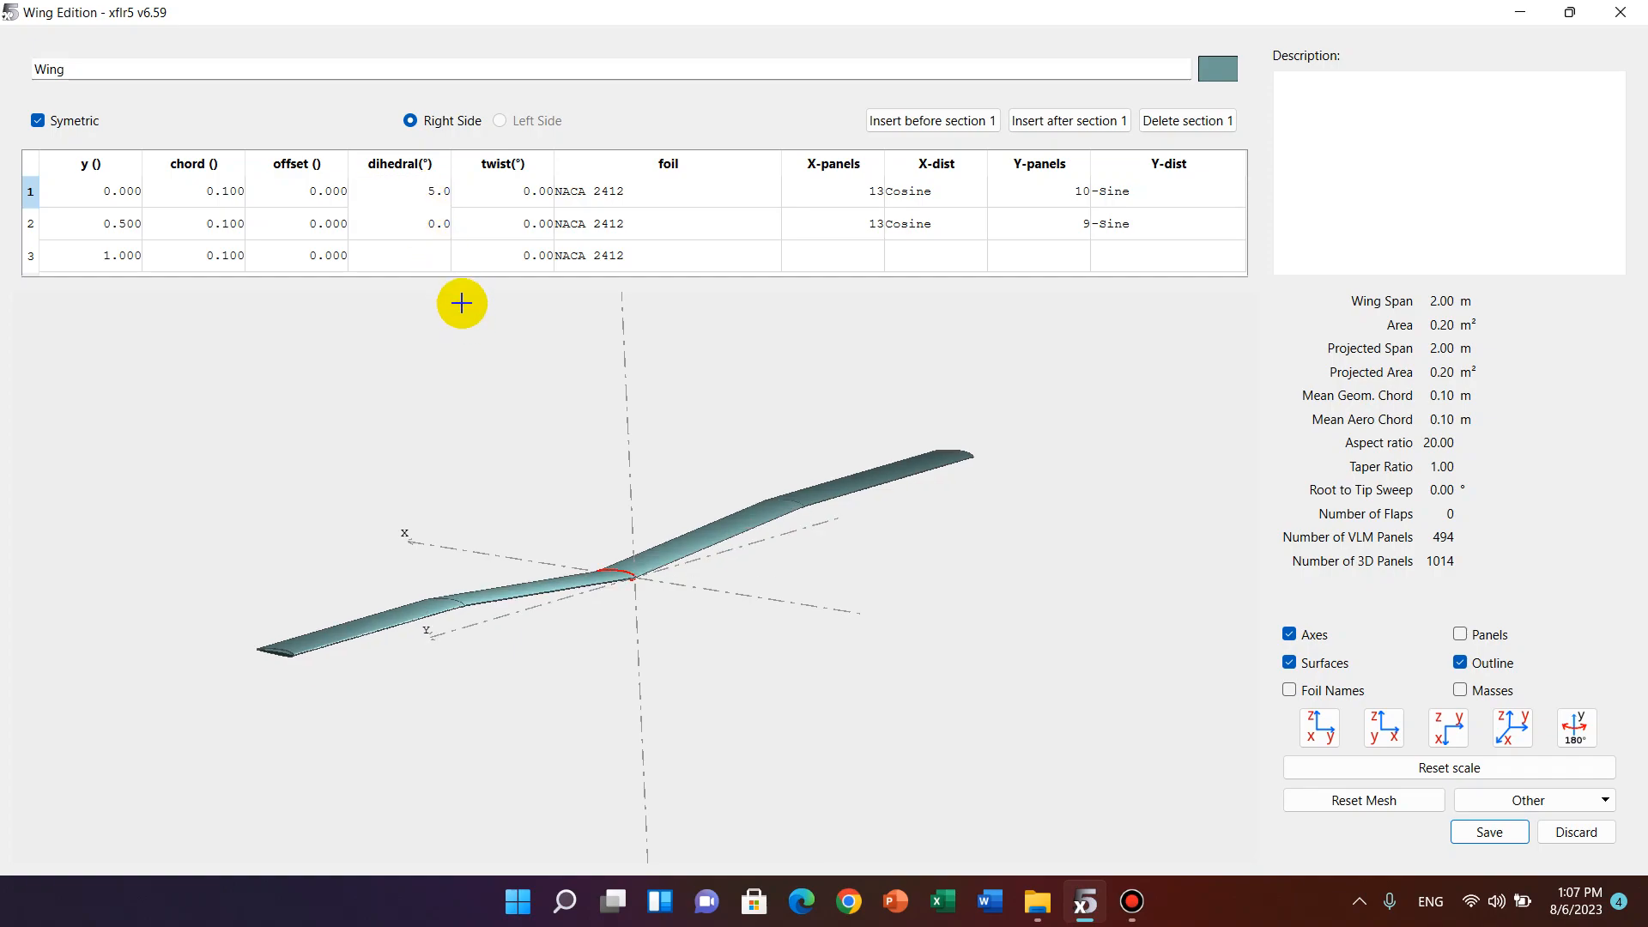
Set the dihedral of the wing's second section to 10° and inspect the resulting shape.
{"action": "double_click", "coordinate": [438, 221]}
{"action": "type", "text": "10"}
{"action": "key", "text": "Return"}
{"action": "left_click_drag", "start_coordinate": [628, 698], "coordinate": [541, 710]}
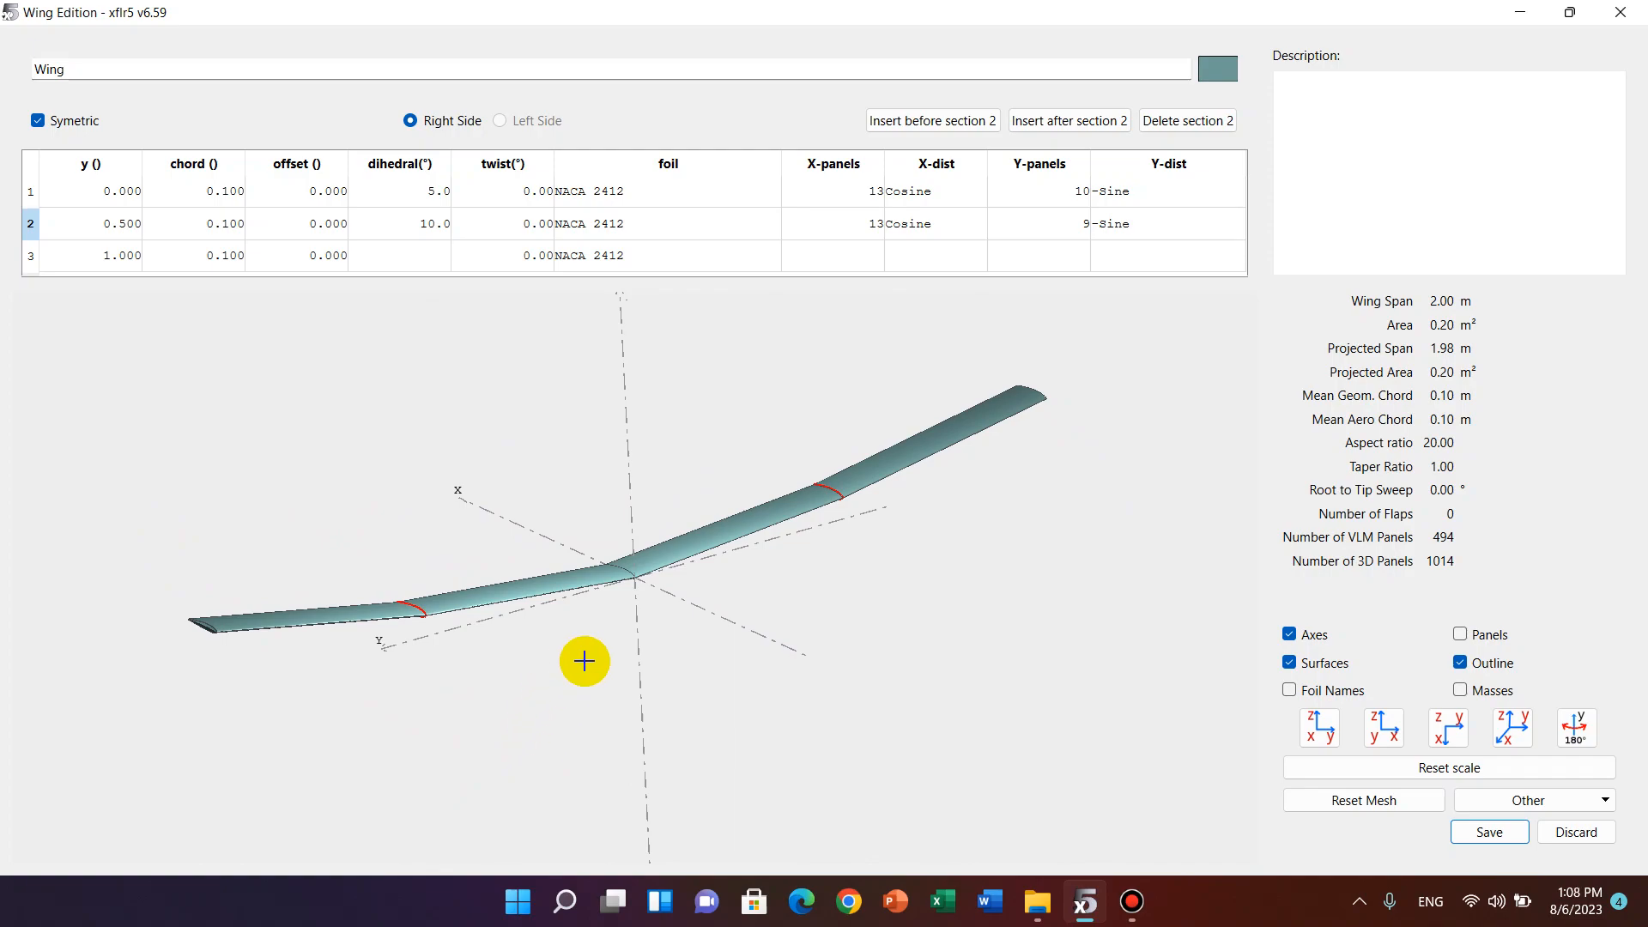
{"action": "left_click_drag", "start_coordinate": [710, 604], "coordinate": [754, 581]}
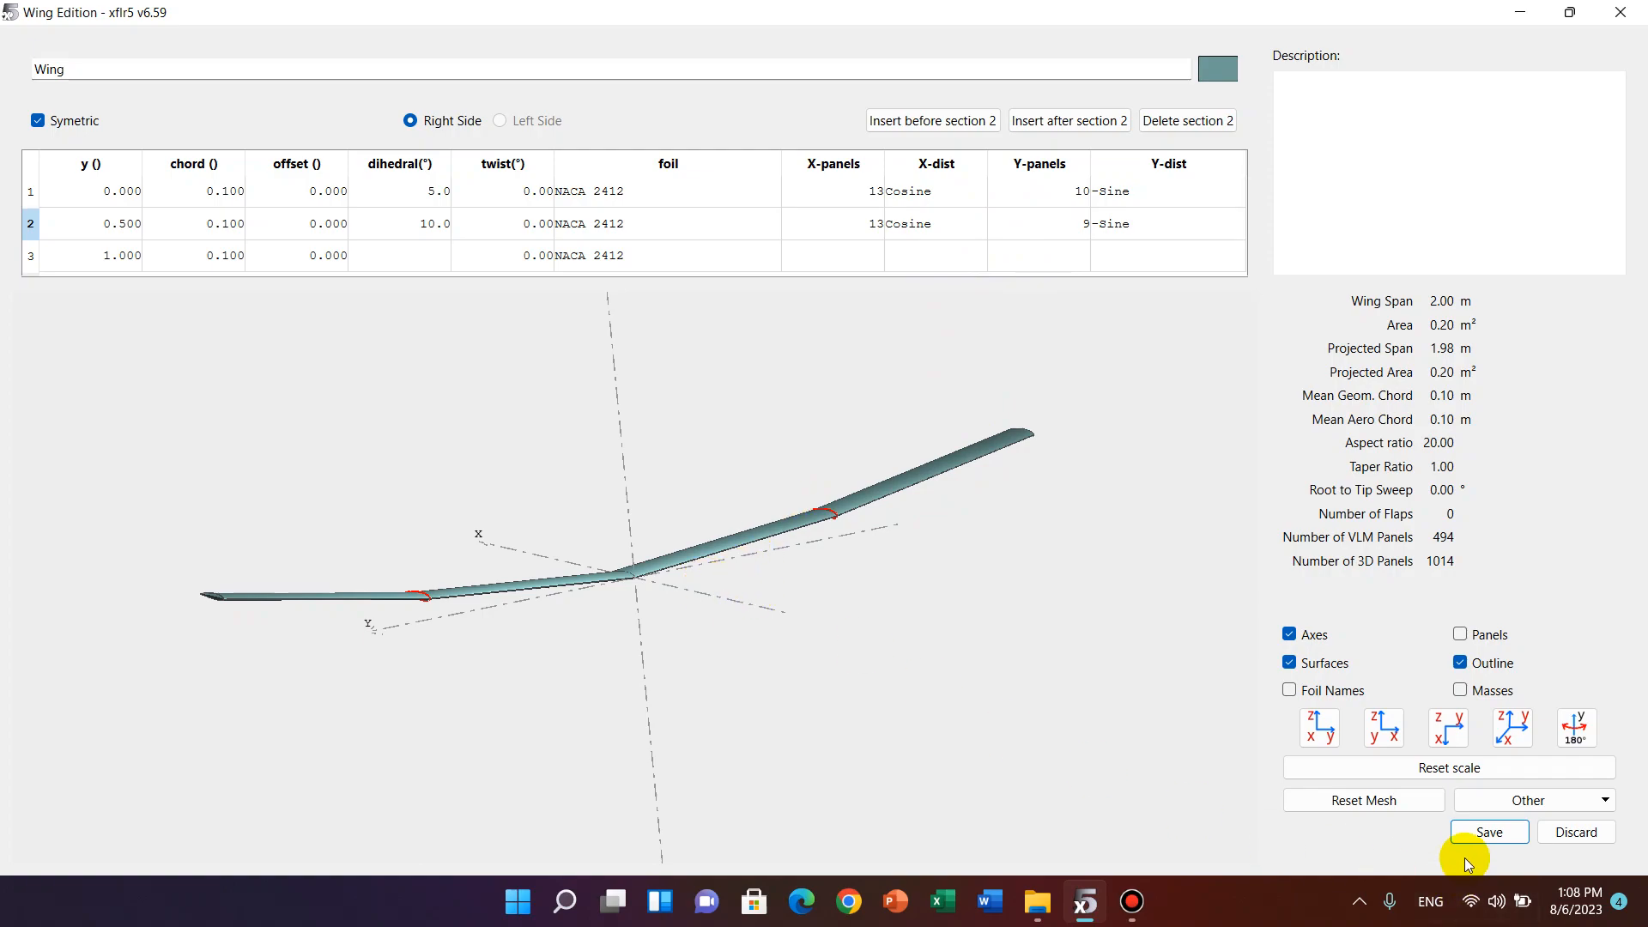
Save the wing and the AR plane, and display the plane with its surfaces shaded.
{"action": "left_click", "coordinate": [1480, 832]}
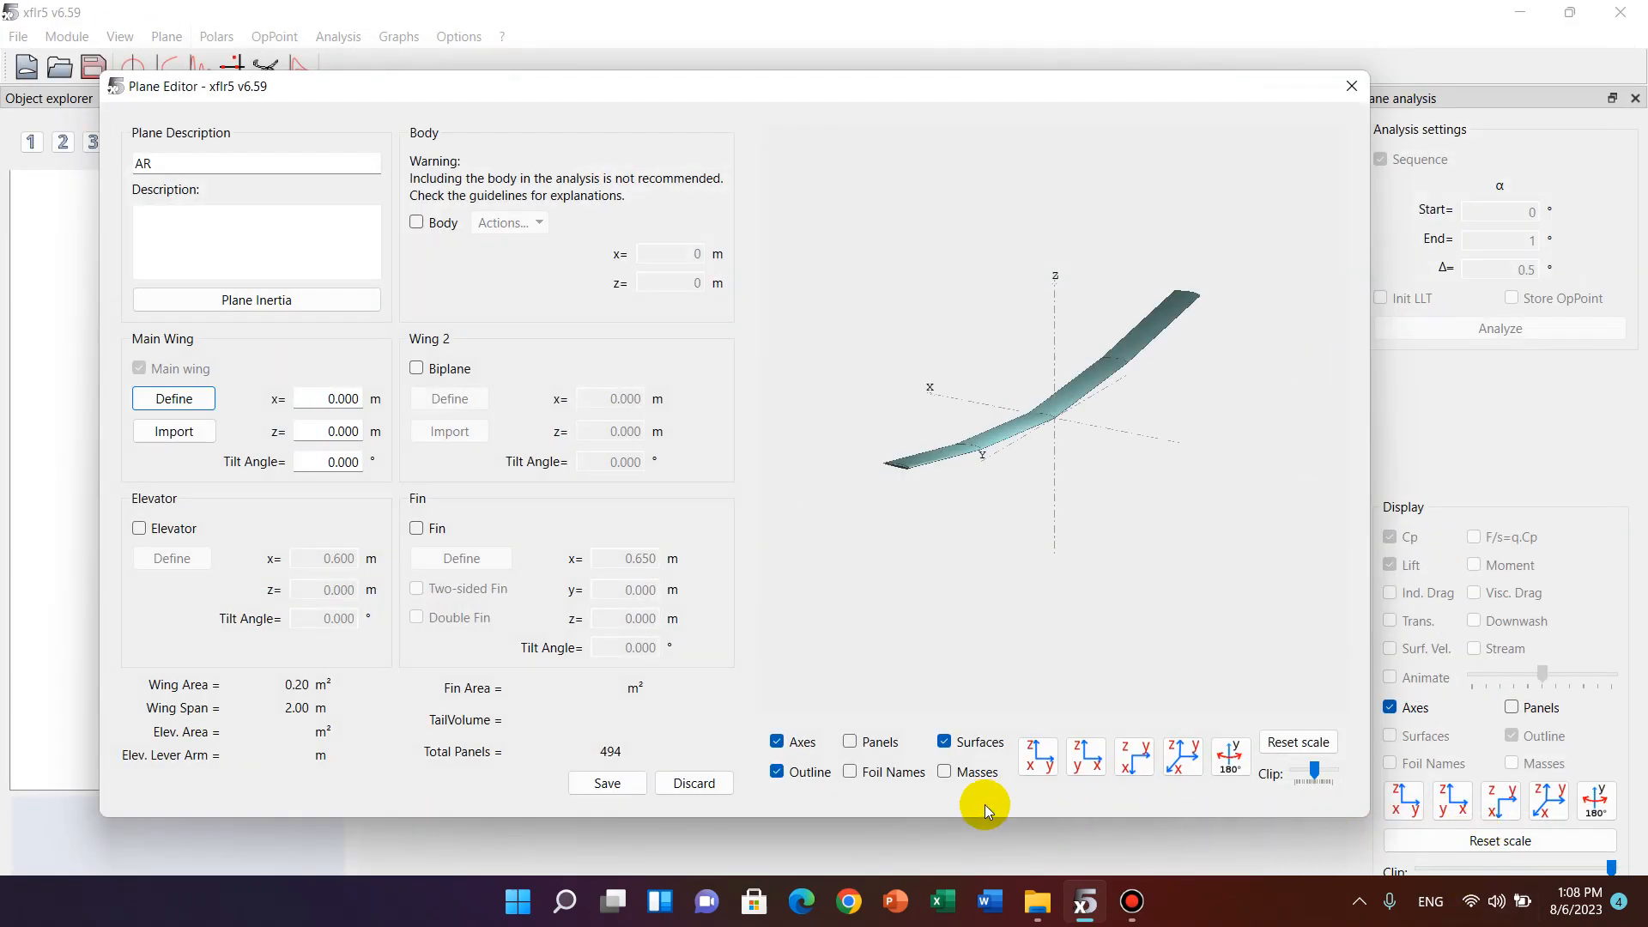
{"action": "left_click", "coordinate": [619, 783]}
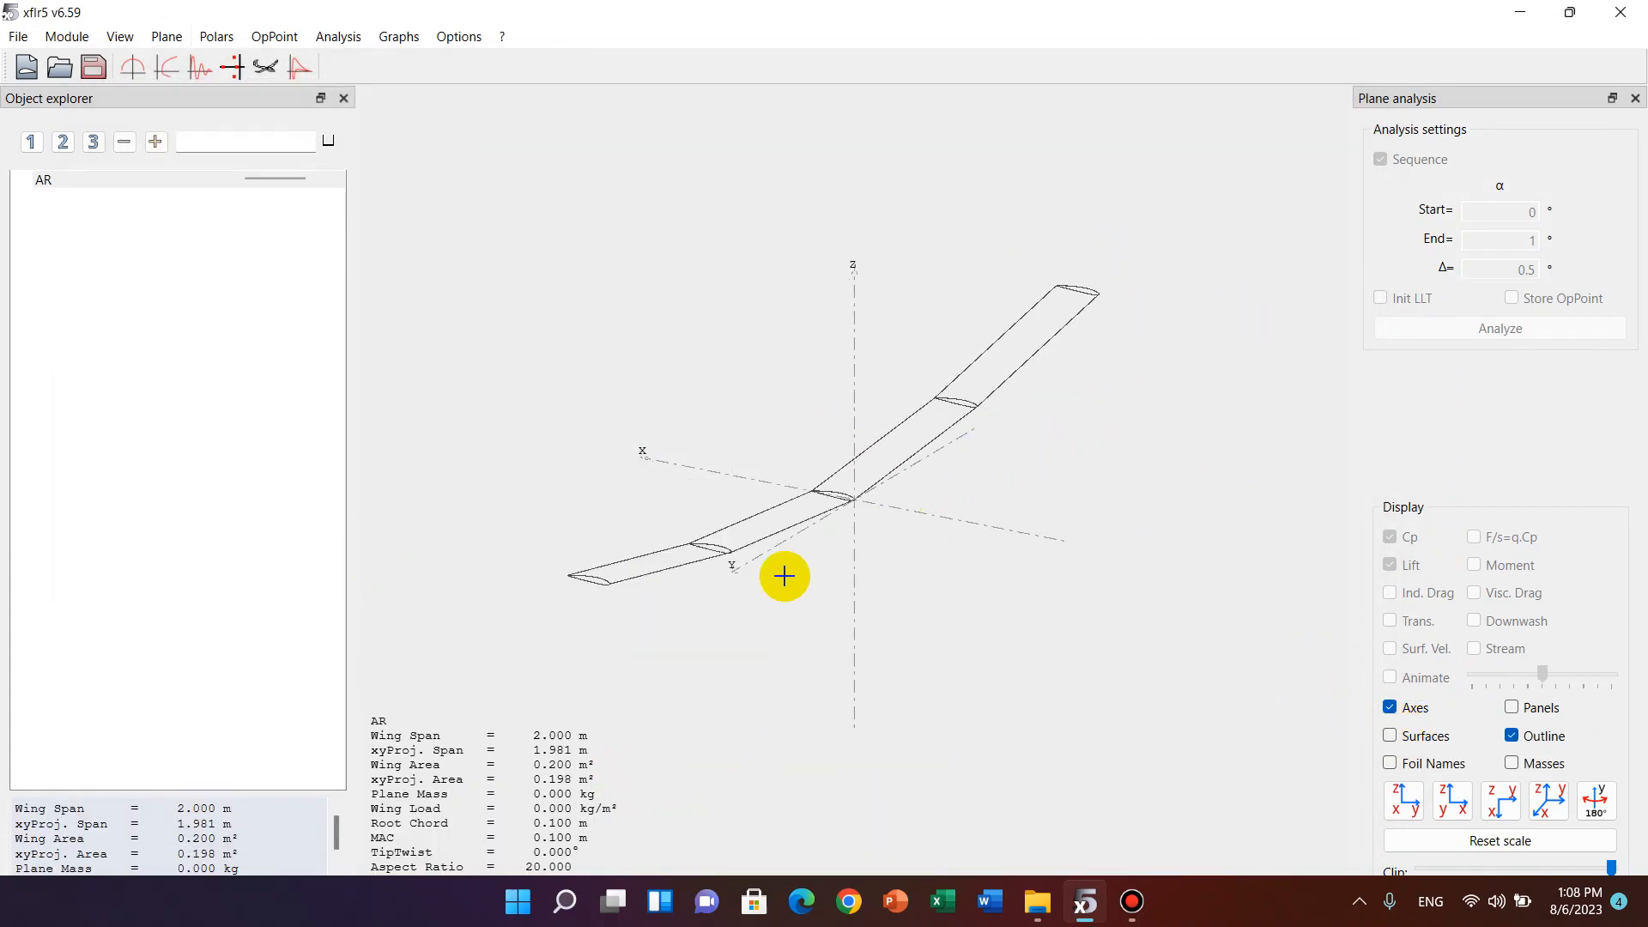
{"action": "left_click_drag", "start_coordinate": [710, 607], "coordinate": [755, 568]}
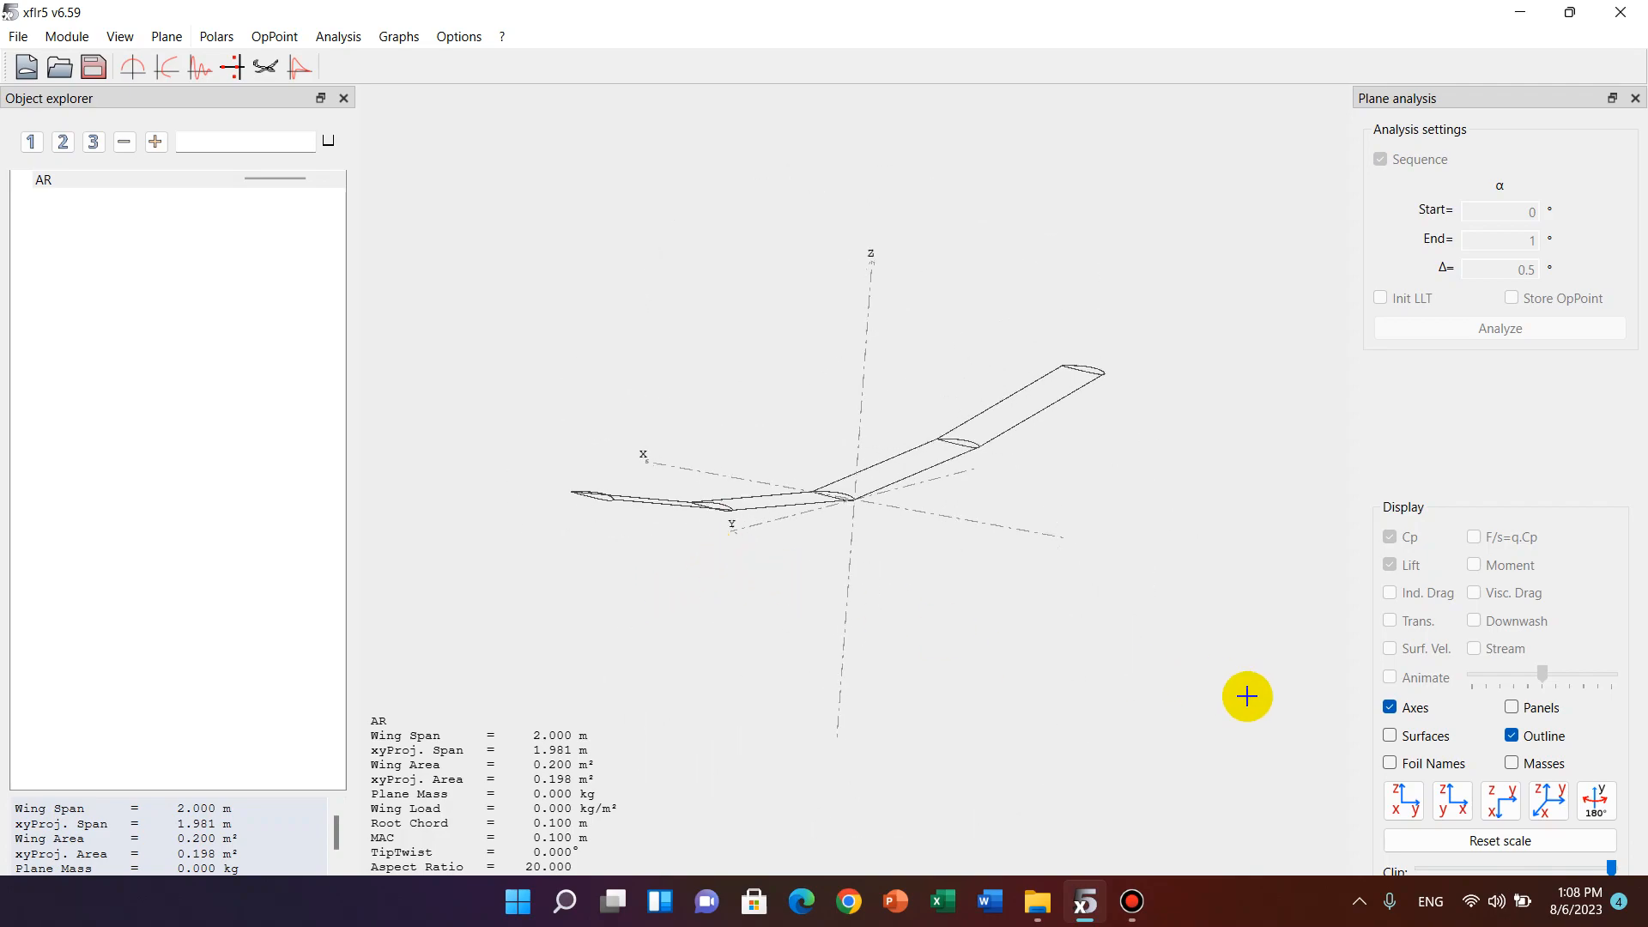
{"action": "left_click", "coordinate": [1391, 735]}
{"action": "mouse_move", "coordinate": [970, 512]}
{"action": "left_mouse_down"}
{"action": "mouse_move", "coordinate": [870, 555]}
{"action": "mouse_move", "coordinate": [827, 542]}
{"action": "left_mouse_up"}
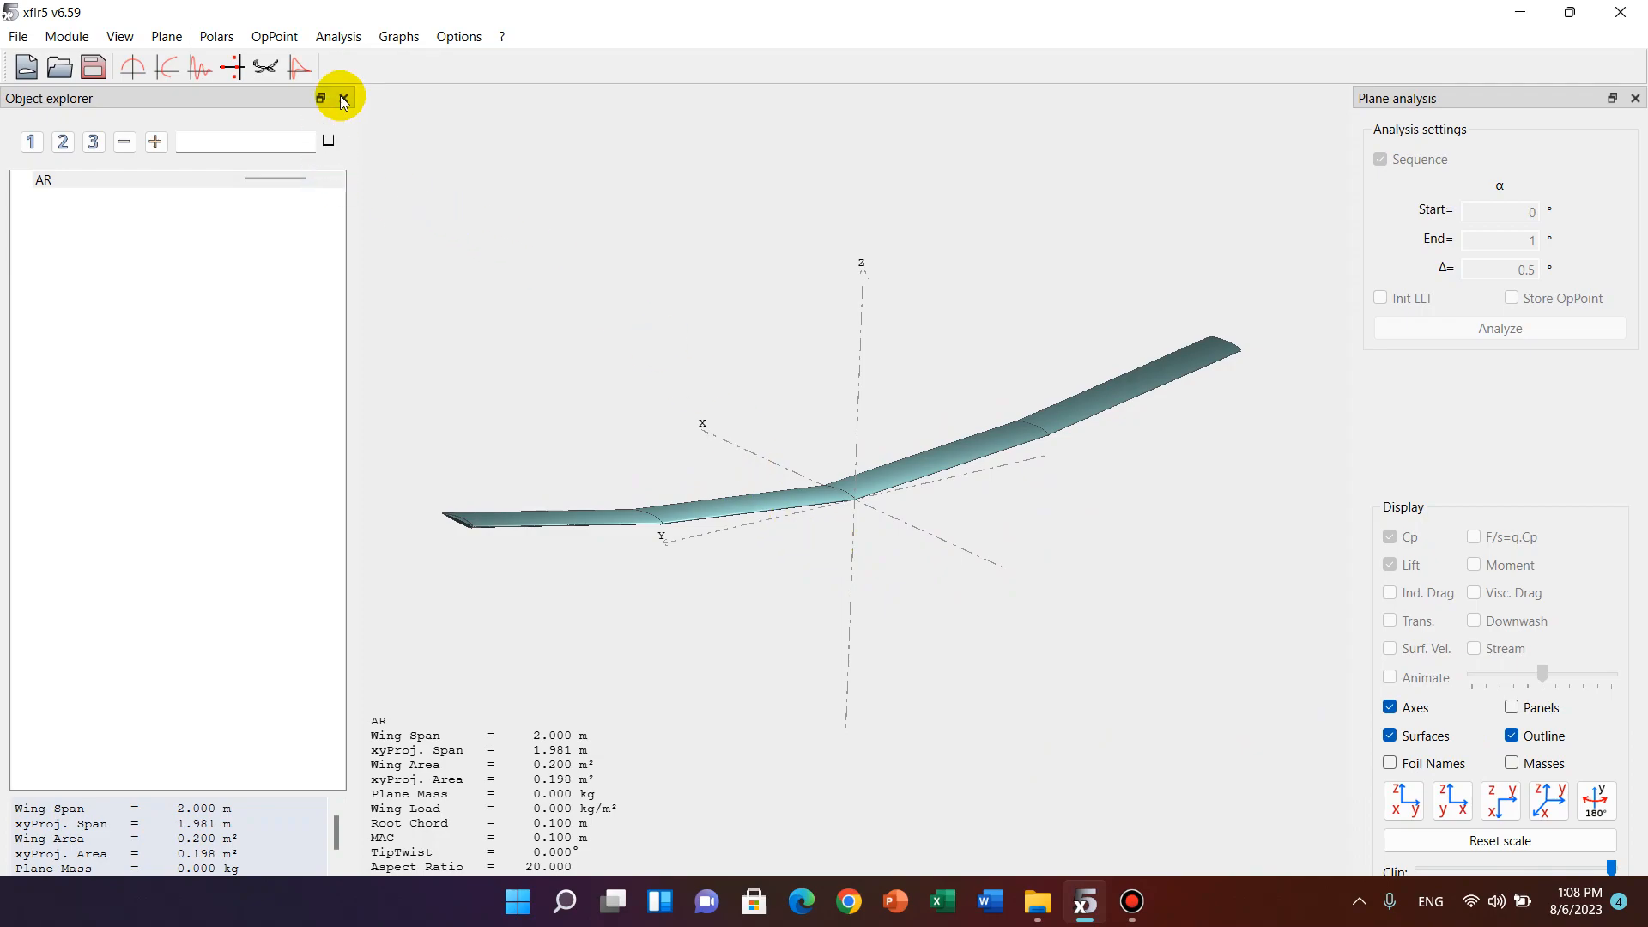
Define a Type 2 (Fixed Lift) analysis using the Ring vortex (VLM2) method with the Viscous option off.
{"action": "left_click", "coordinate": [341, 39]}
{"action": "left_click", "coordinate": [353, 60]}
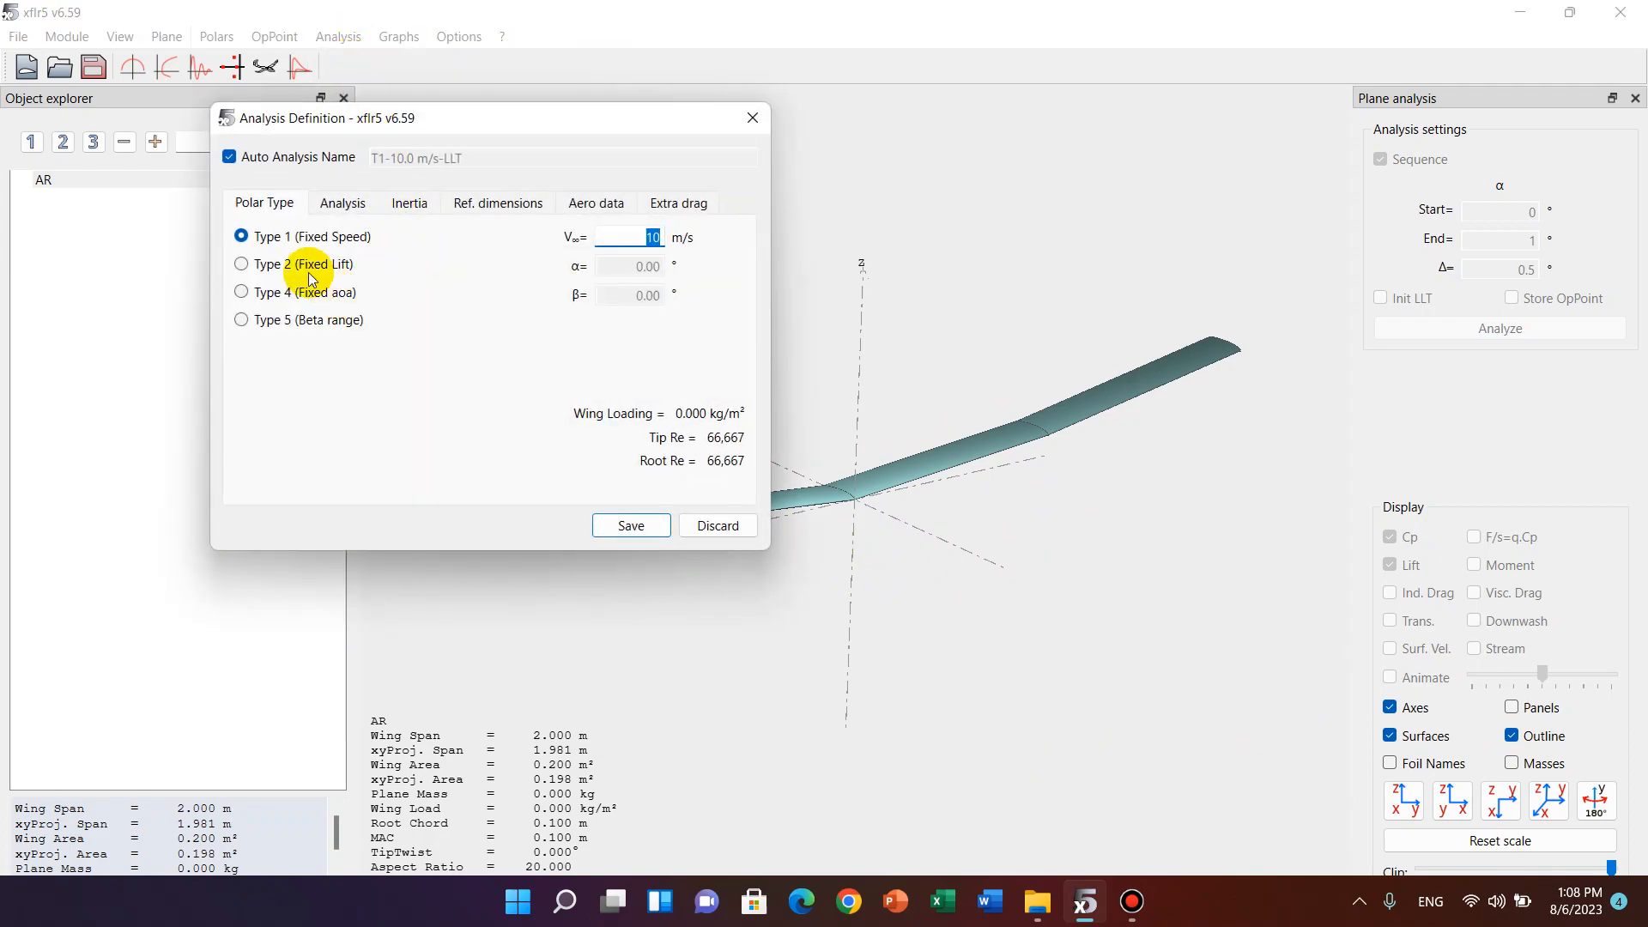
{"action": "left_click", "coordinate": [242, 264]}
{"action": "left_click", "coordinate": [339, 206]}
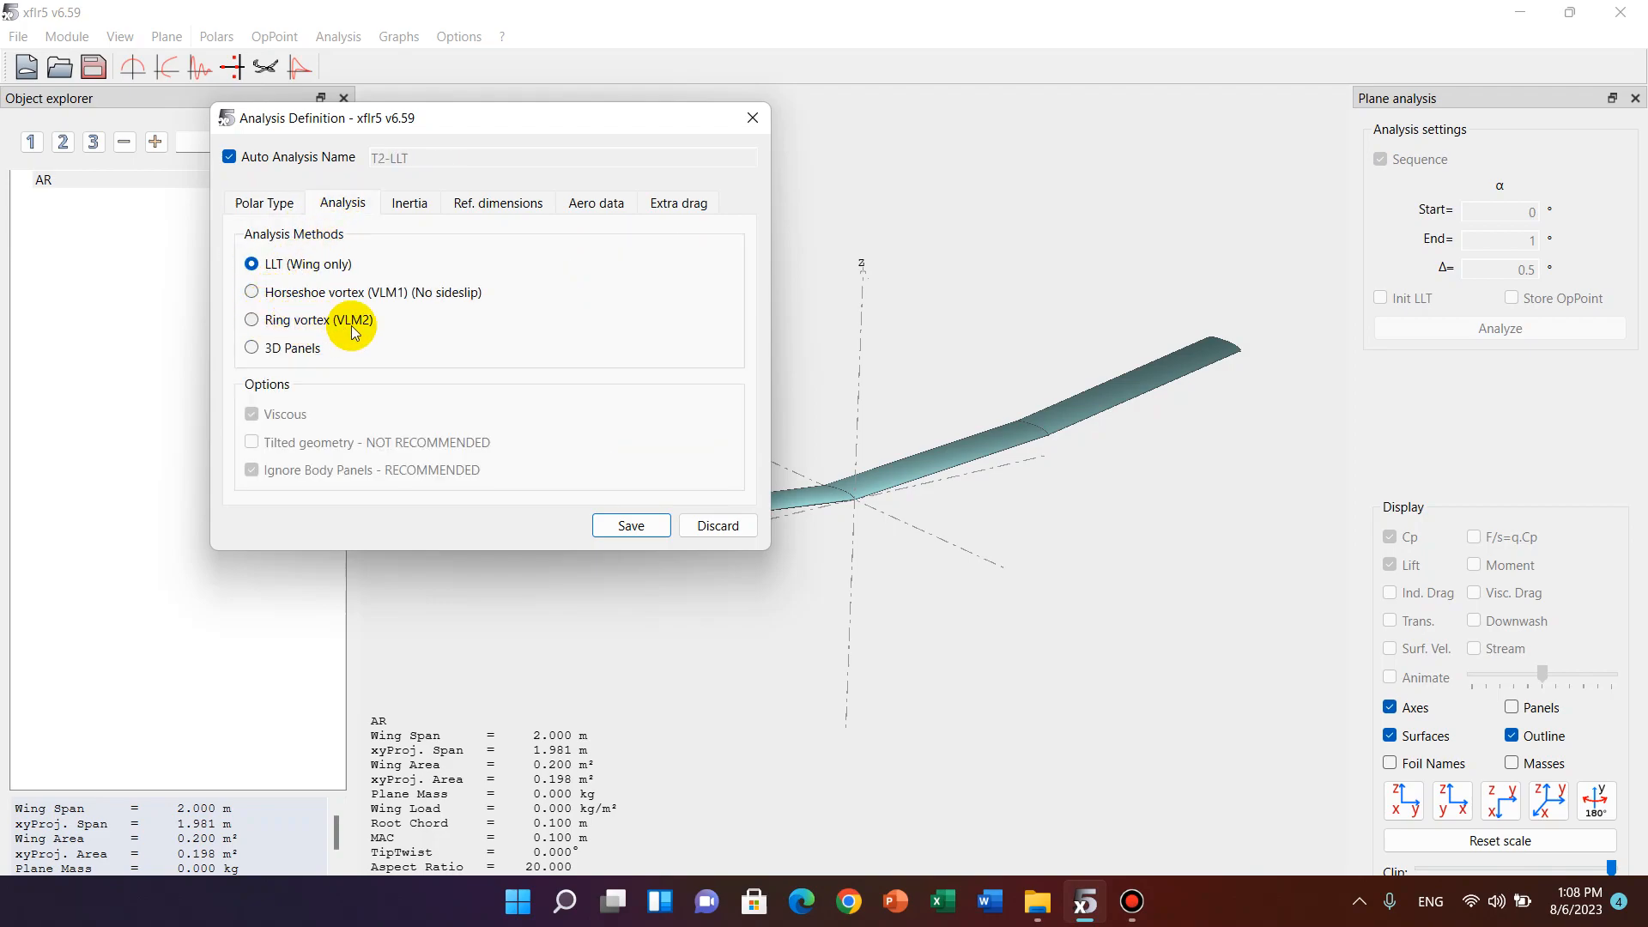
{"action": "left_click", "coordinate": [253, 325]}
{"action": "left_click", "coordinate": [252, 415]}
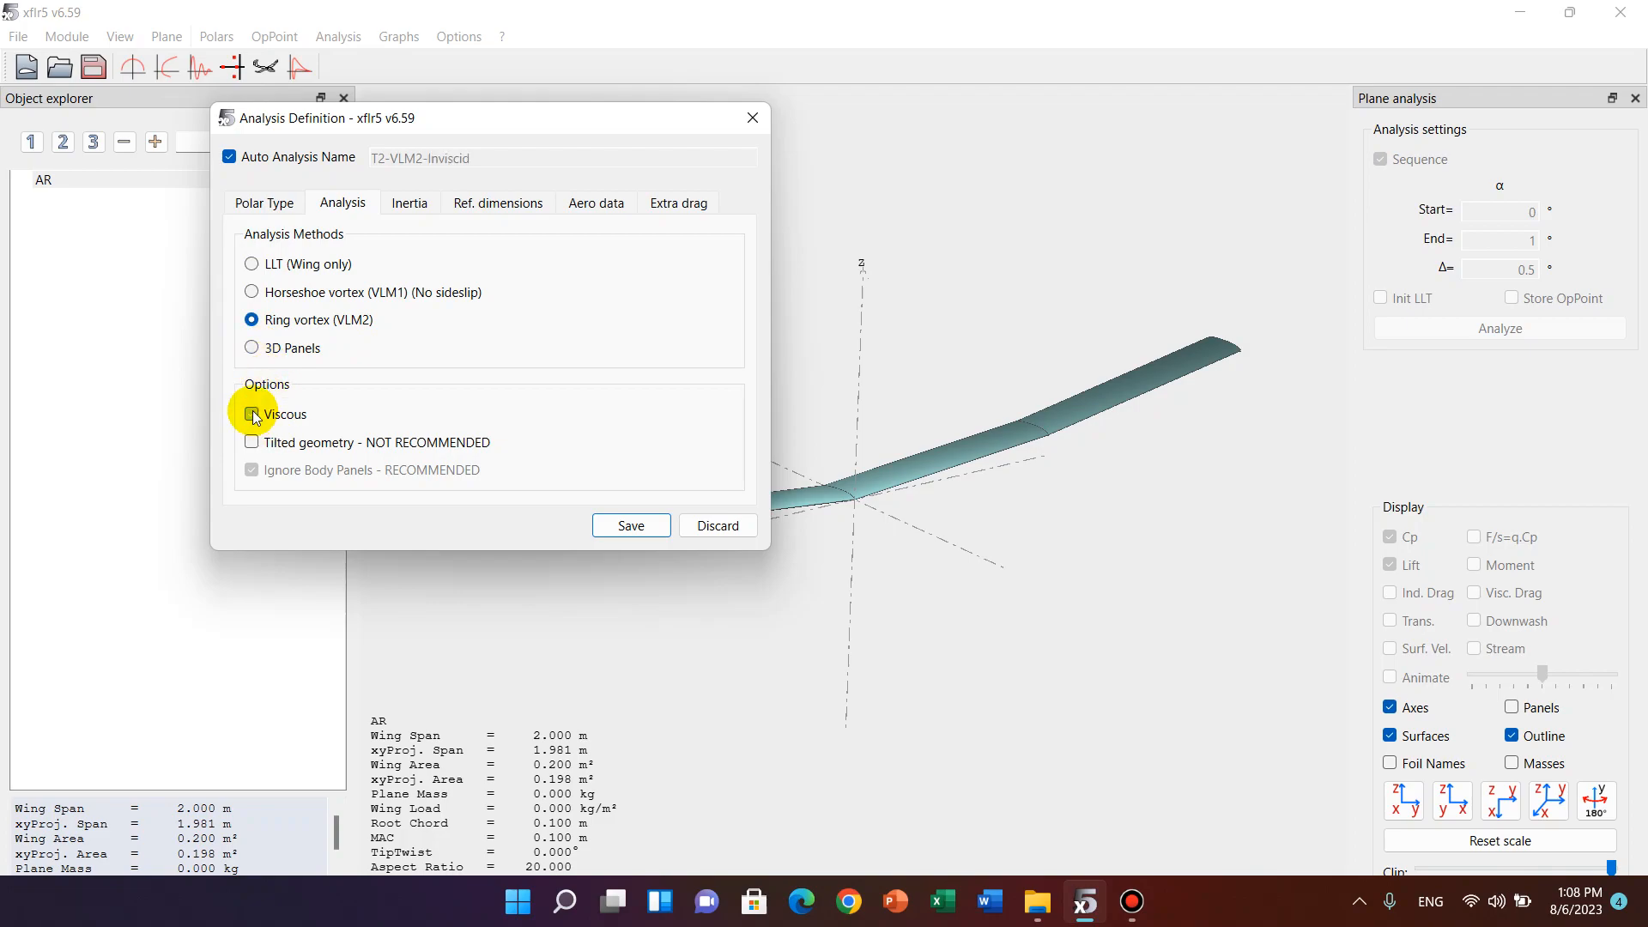
Stop using the plane inertia, set the plane mass to 1 kg, and save the analysis definition.
{"action": "left_click", "coordinate": [410, 206]}
{"action": "left_click", "coordinate": [253, 264]}
{"action": "left_click", "coordinate": [683, 294]}
{"action": "type", "text": "1"}
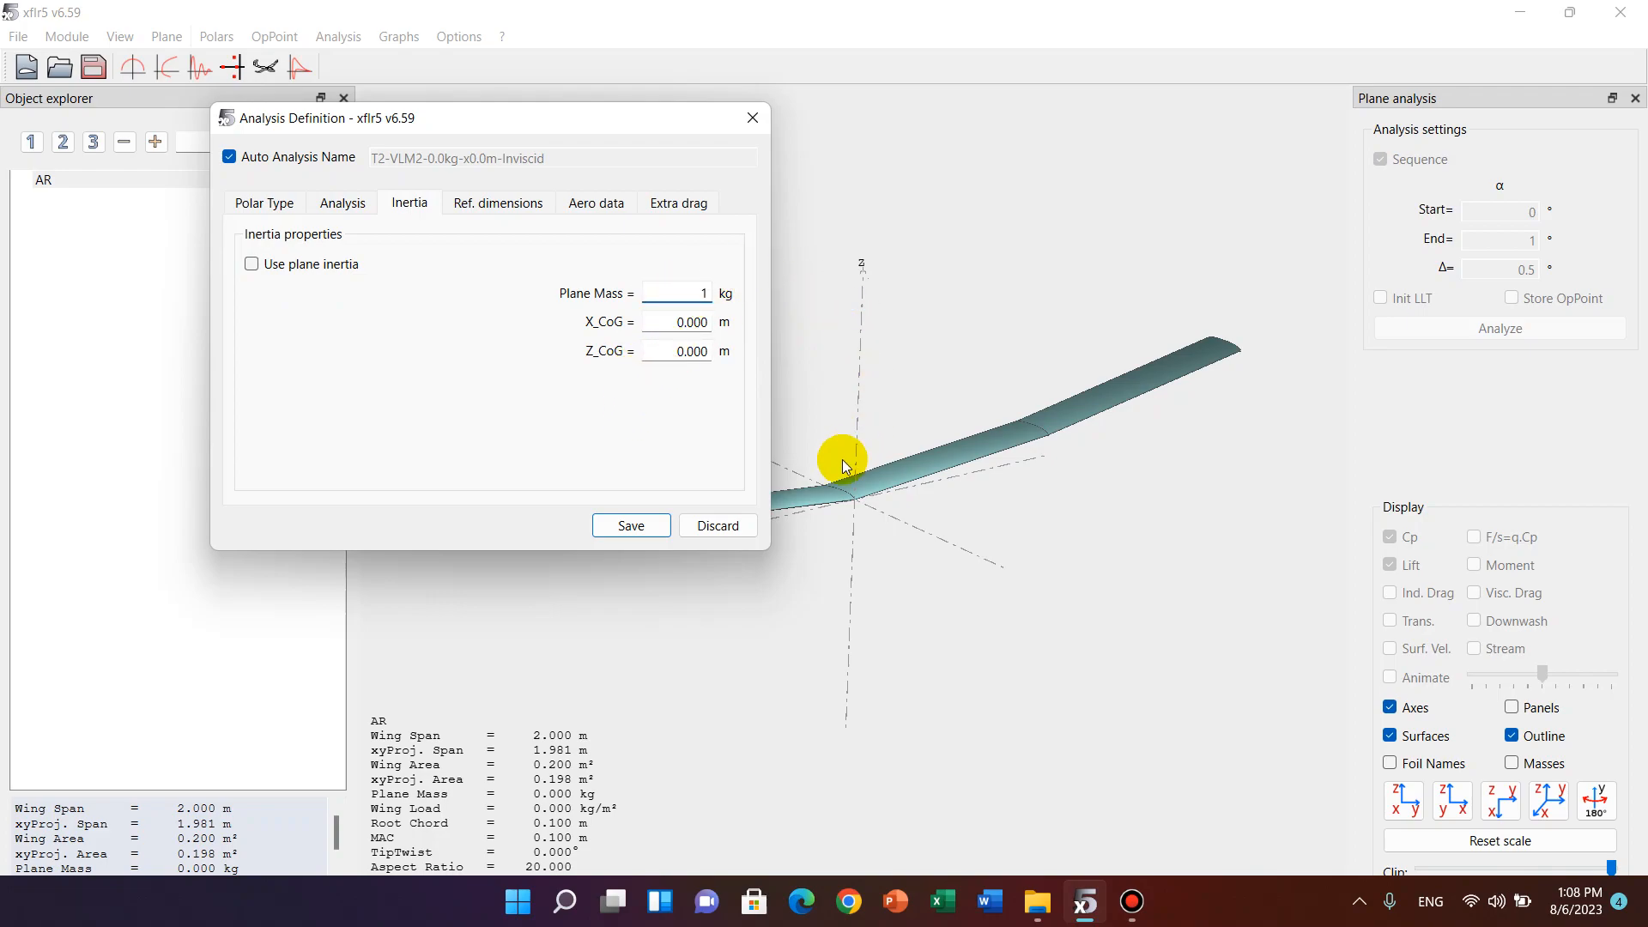
{"action": "left_click", "coordinate": [487, 205]}
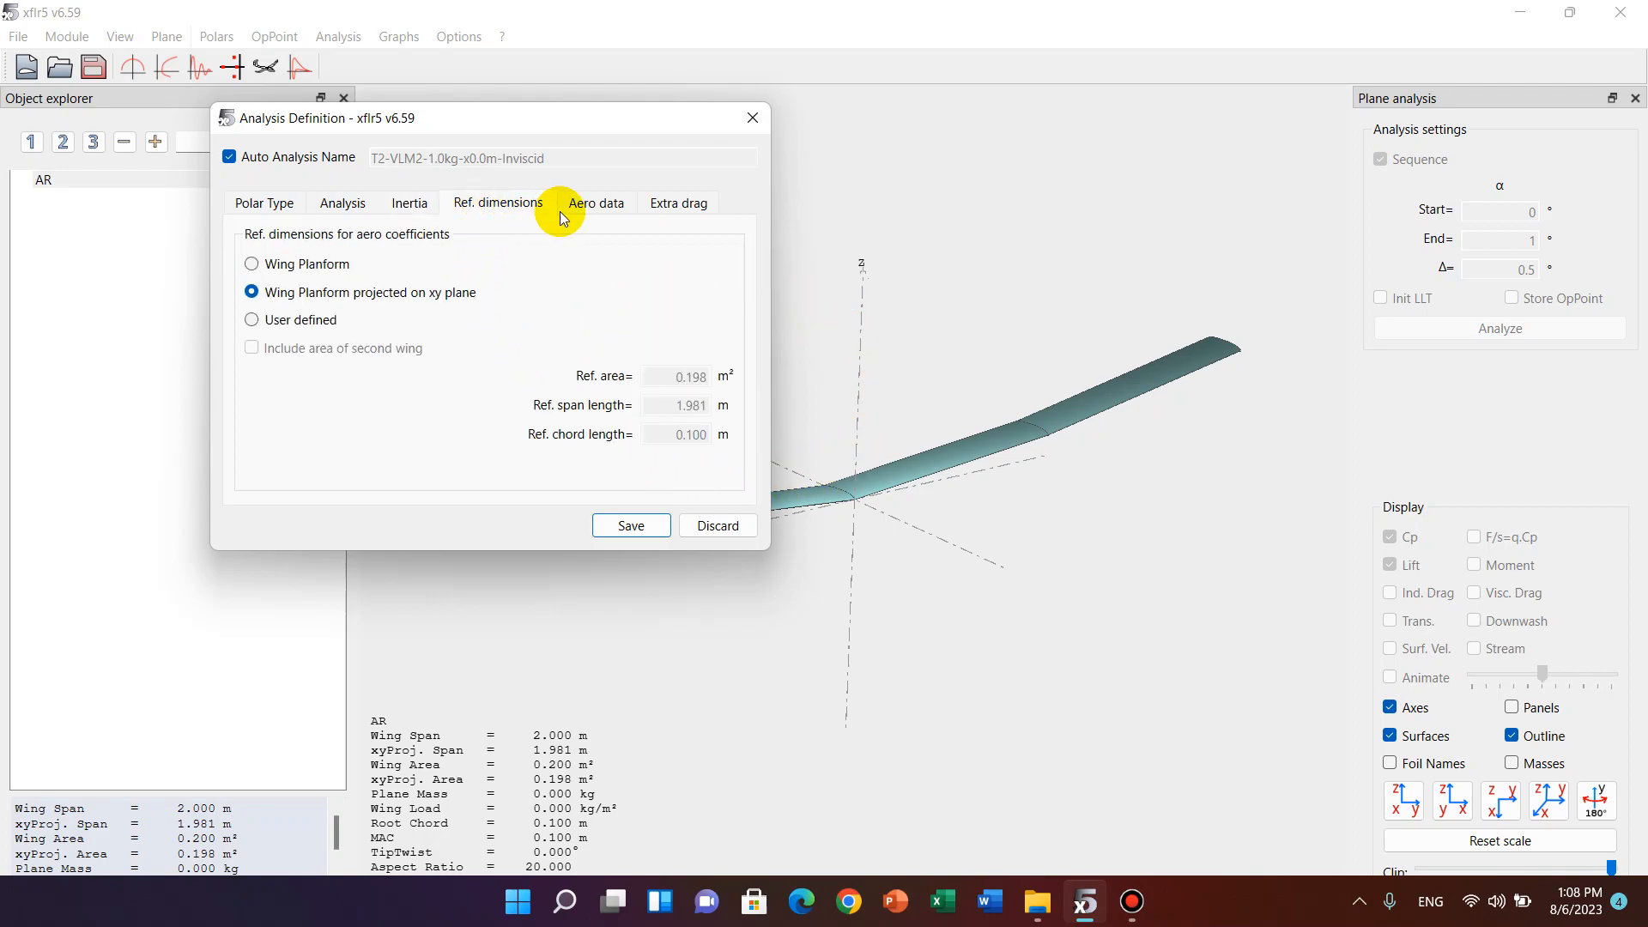
{"action": "left_click", "coordinate": [606, 204]}
{"action": "left_click", "coordinate": [676, 206]}
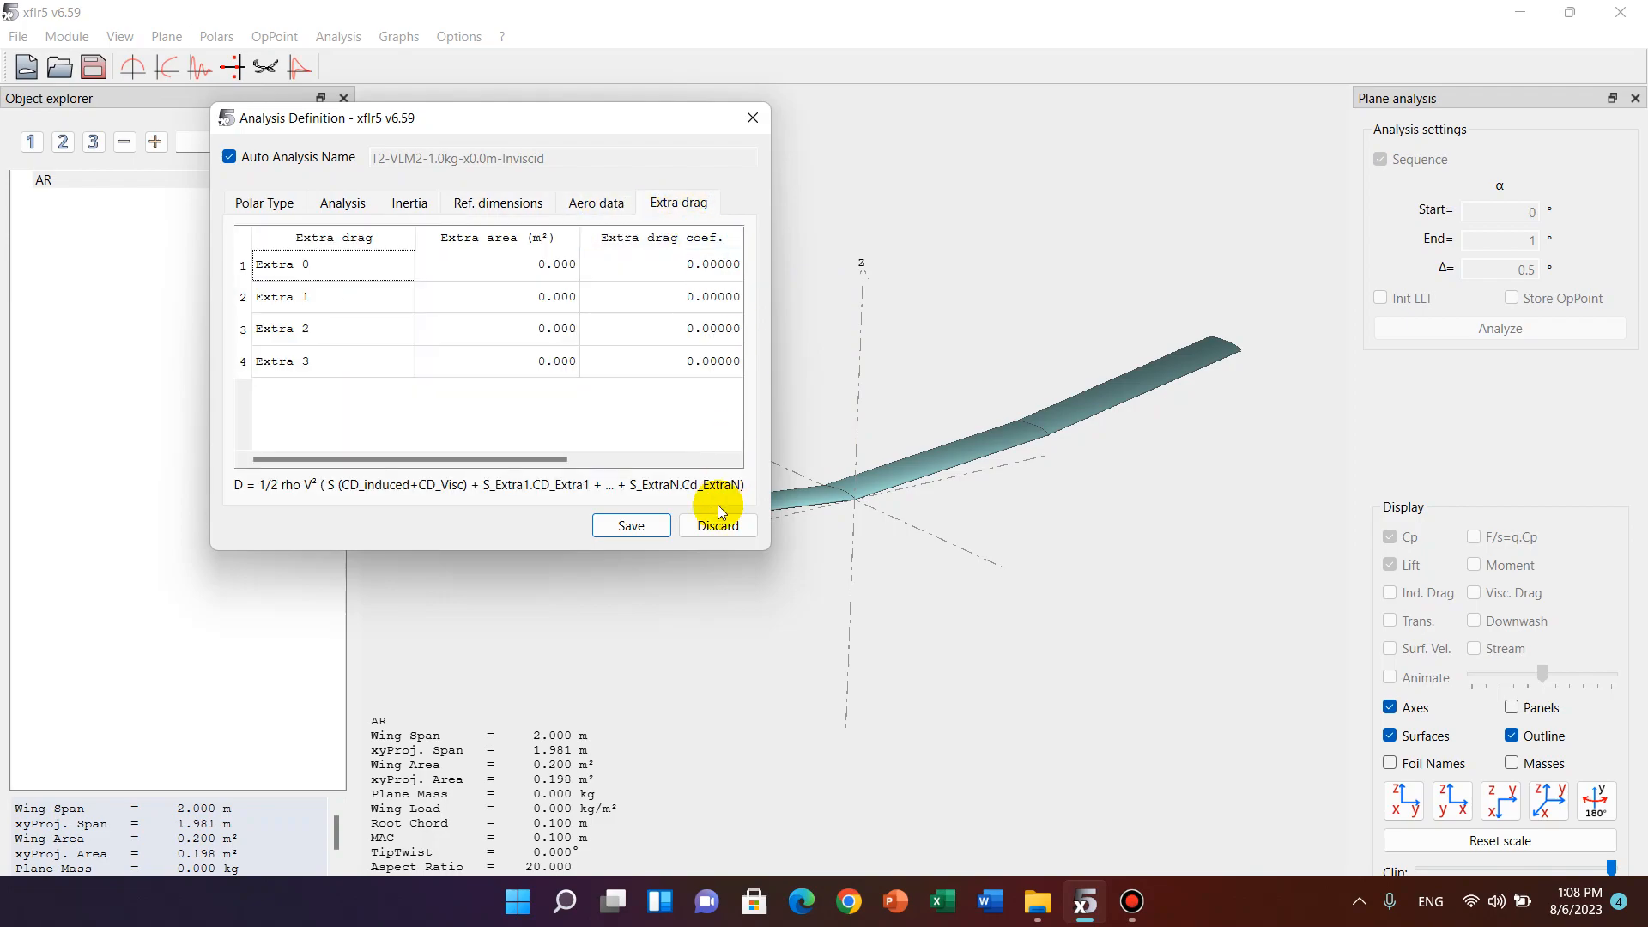
{"action": "left_click", "coordinate": [639, 528]}
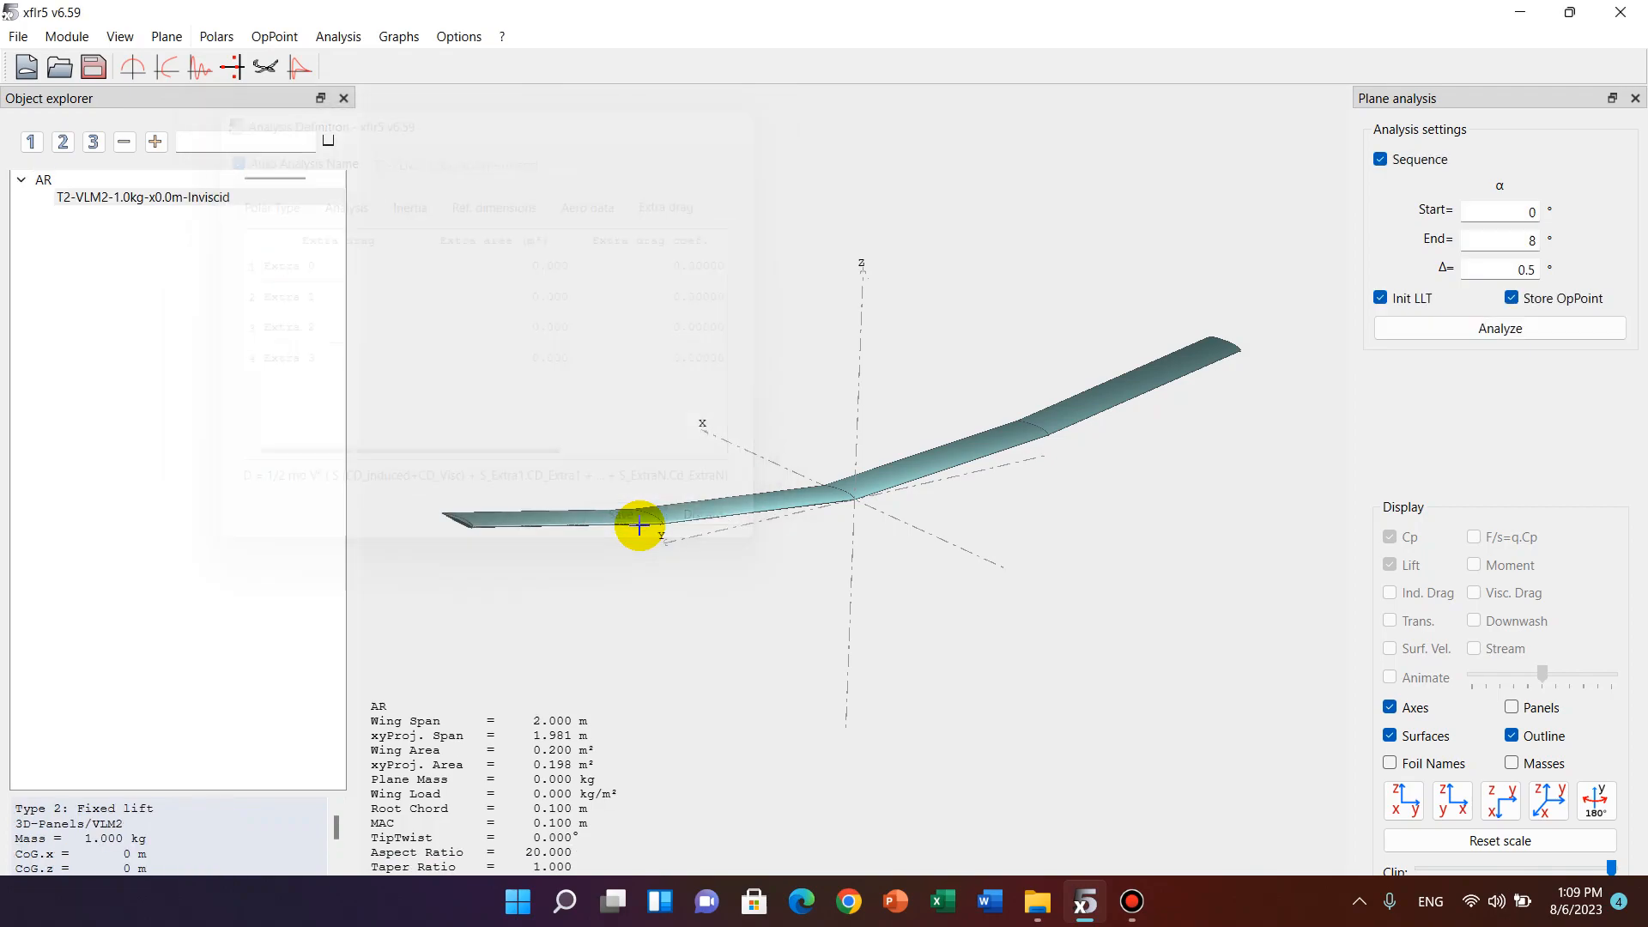
Run the analysis over the angle-of-attack sequence from 0° to 8° in 0.5° increments with operating points stored.
{"action": "left_click_drag", "start_coordinate": [870, 557], "coordinate": [960, 561]}
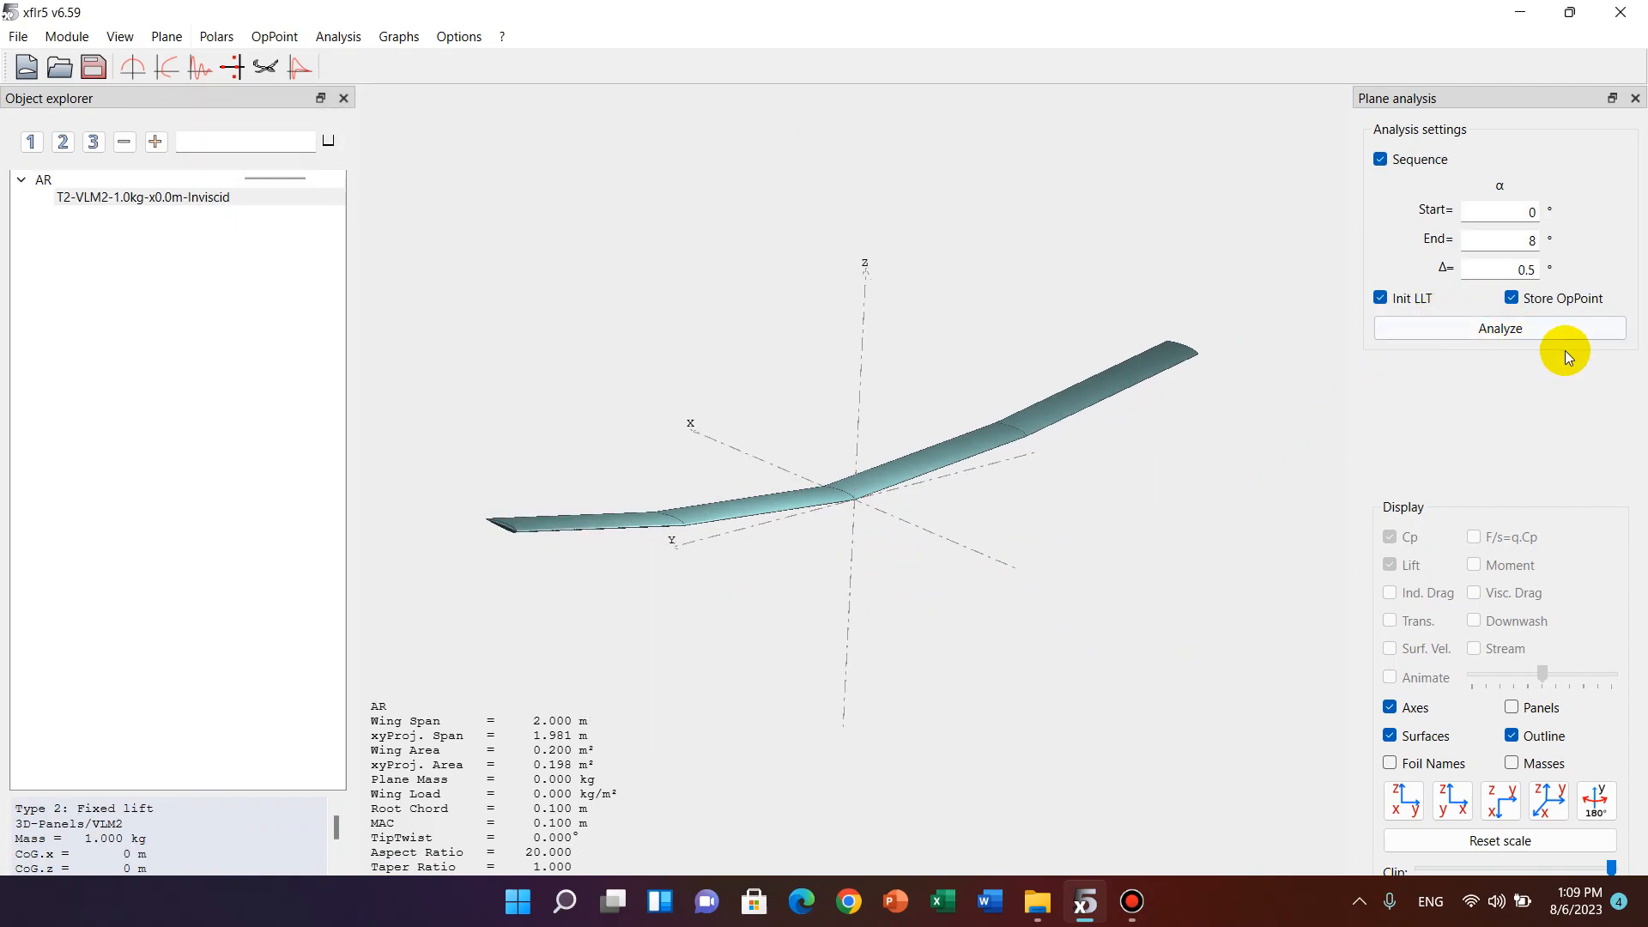
{"action": "left_click", "coordinate": [1519, 331]}
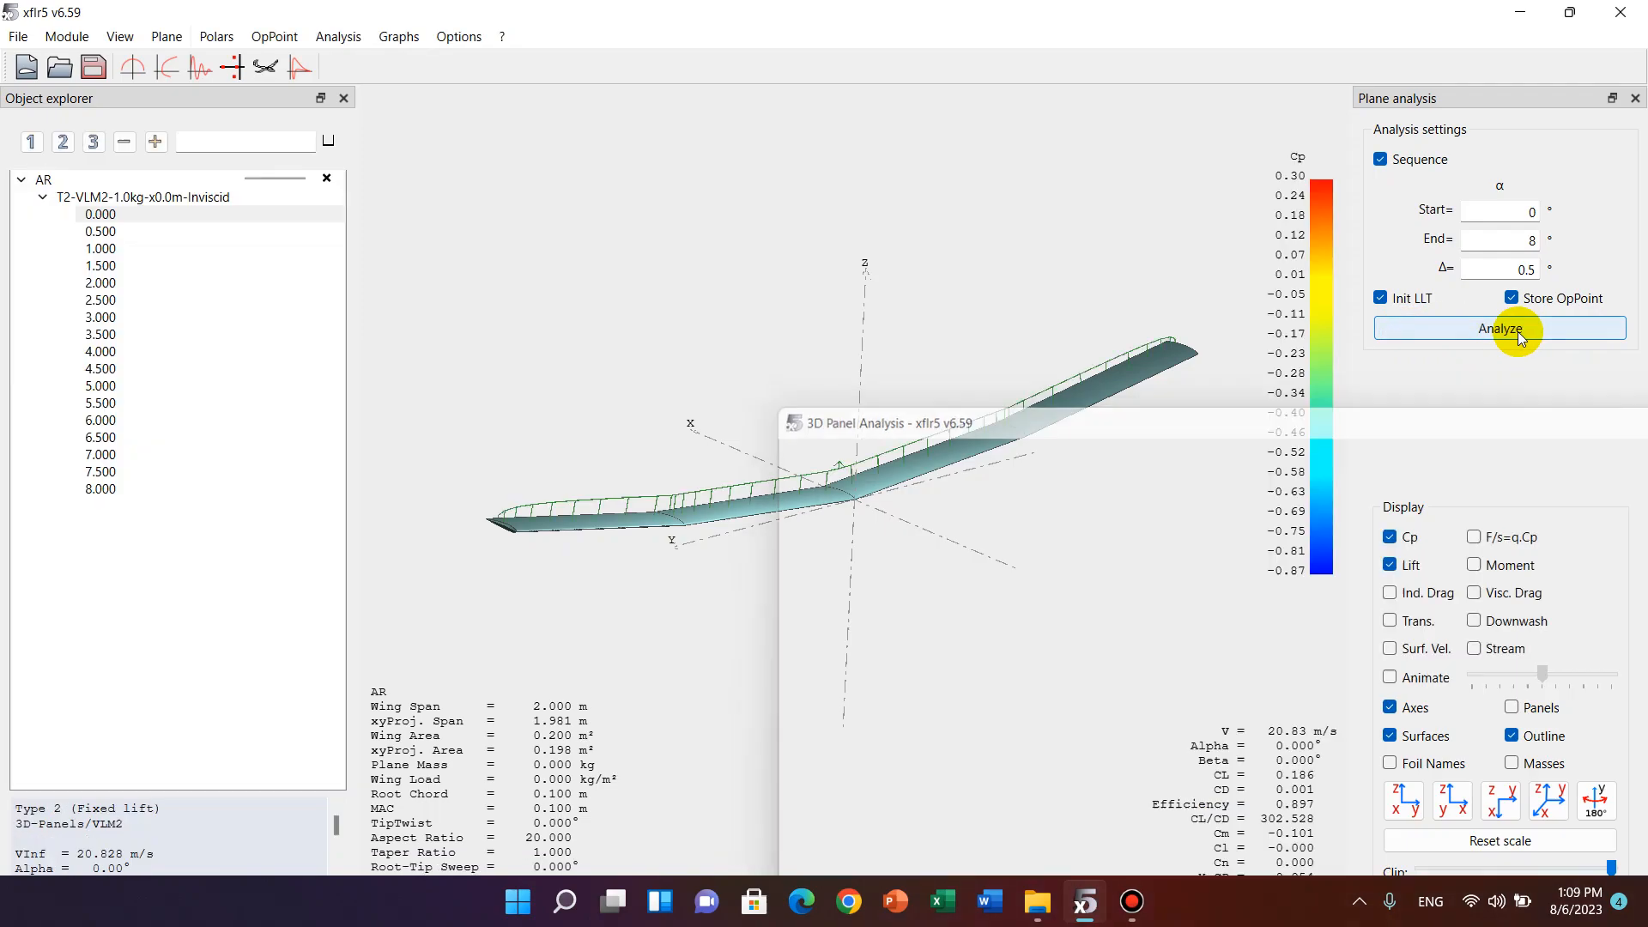
{"action": "left_click_drag", "start_coordinate": [1074, 559], "coordinate": [1035, 556]}
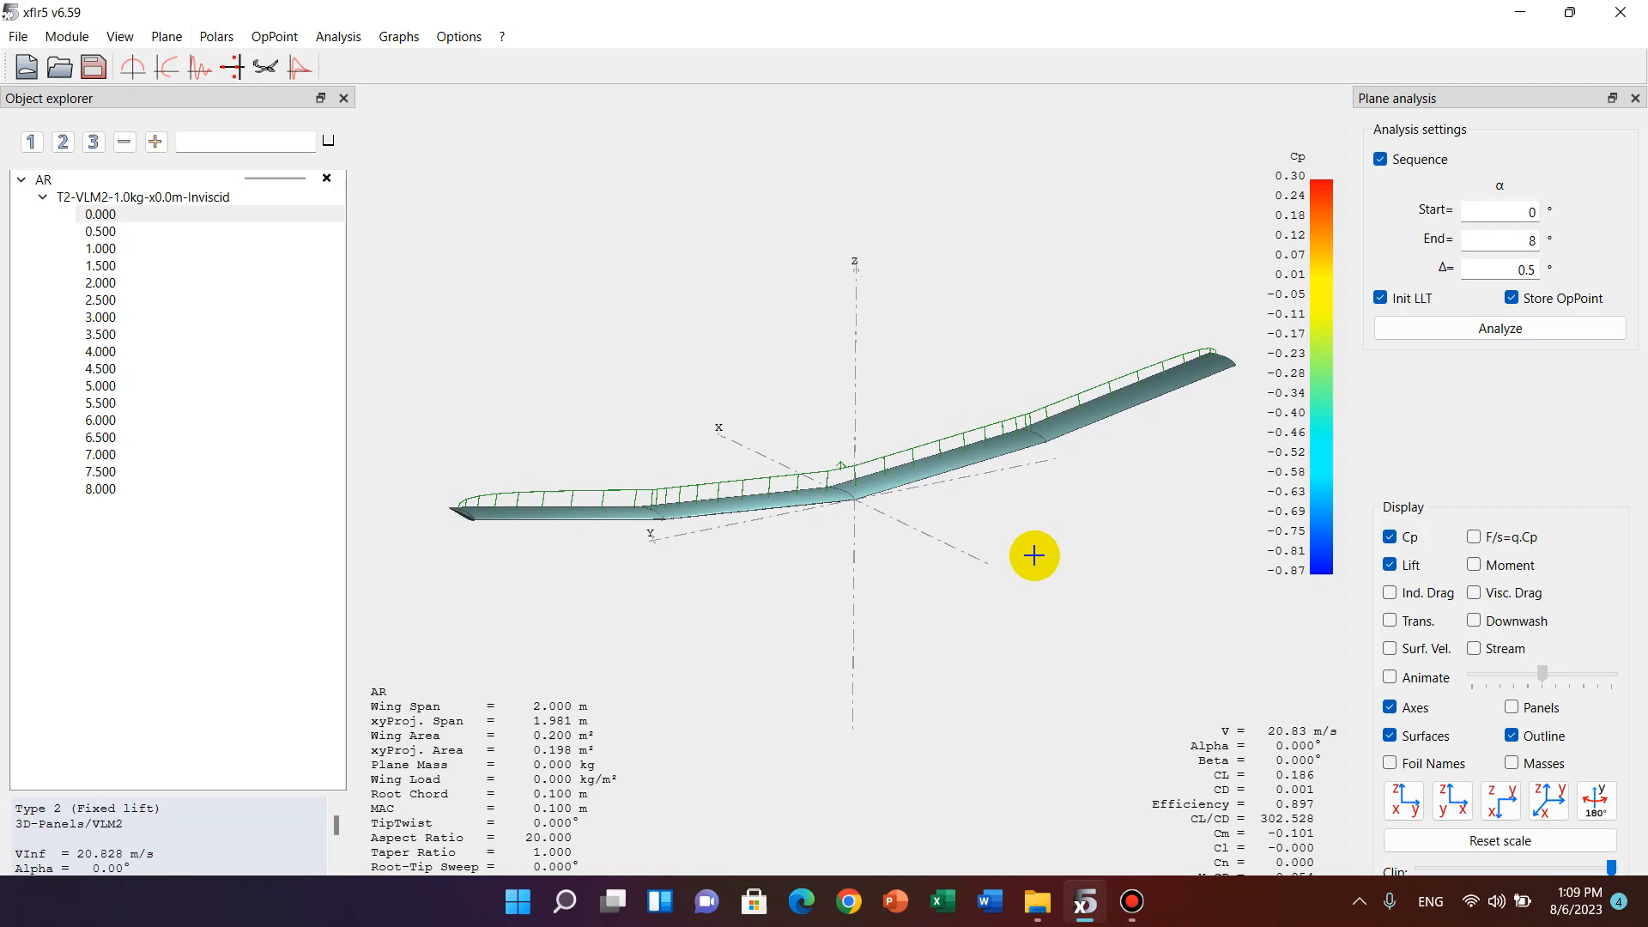
Keep Cp displayed and hide the surfaces to view the pressure distribution on the wing.
{"action": "left_click", "coordinate": [1390, 536]}
{"action": "left_click", "coordinate": [1389, 536]}
{"action": "left_click_drag", "start_coordinate": [909, 490], "coordinate": [1108, 537]}
{"action": "left_click_drag", "start_coordinate": [1056, 393], "coordinate": [1029, 360]}
Display the streamlines and examine the flow behind the wing from several angles.
{"action": "left_click", "coordinate": [1470, 649]}
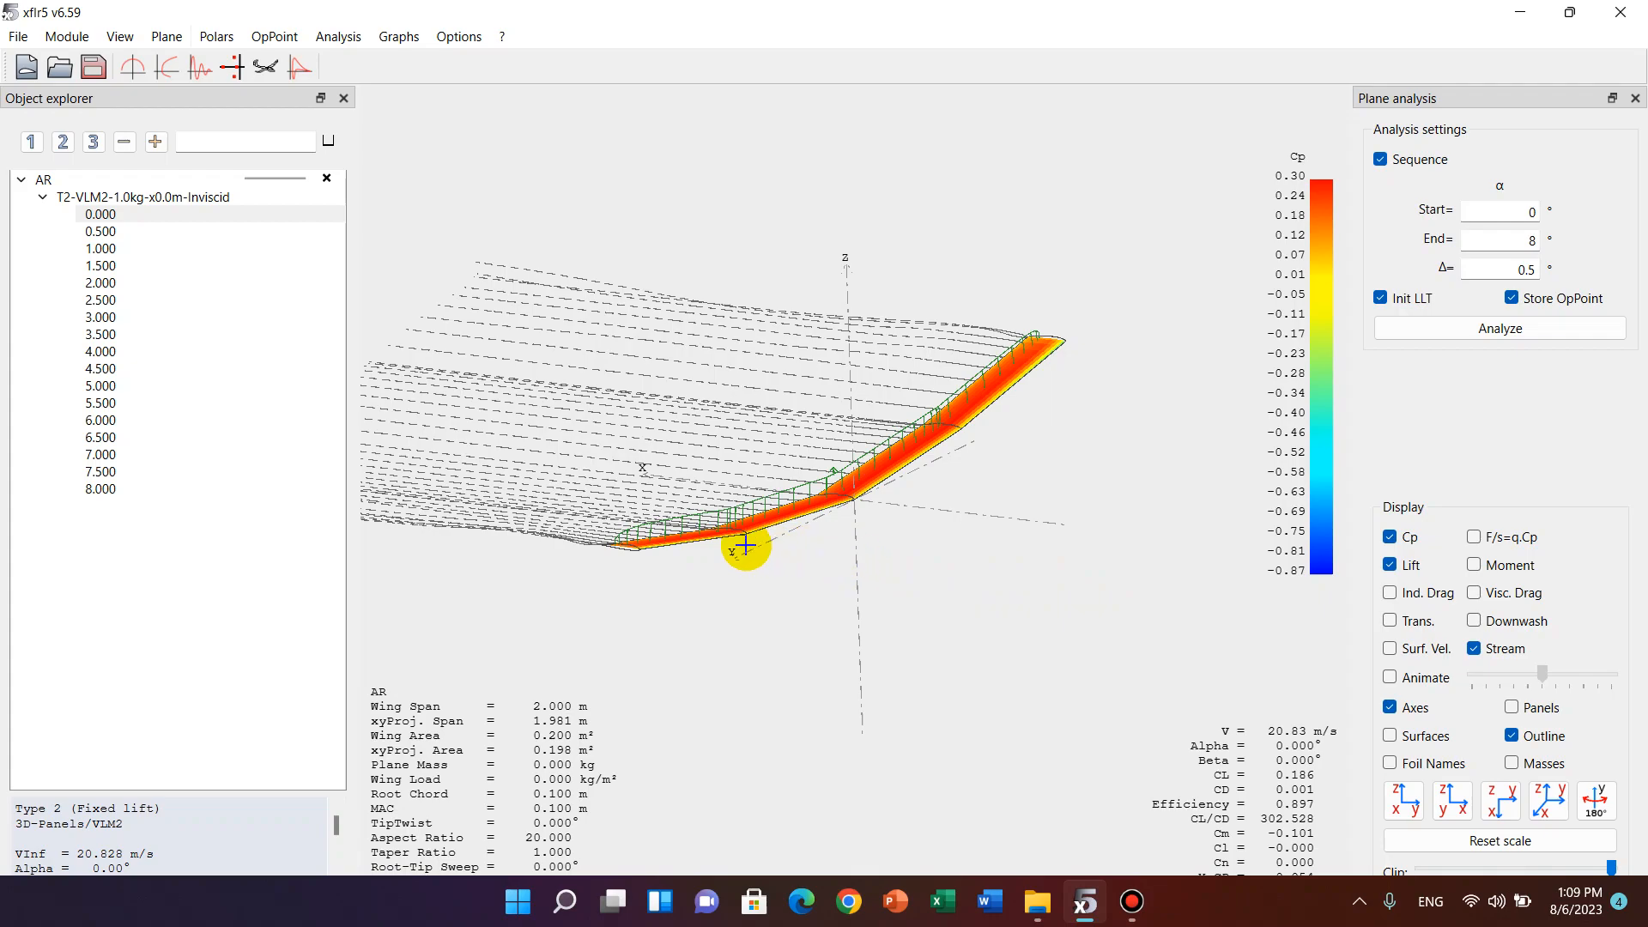
{"action": "left_click_drag", "start_coordinate": [762, 544], "coordinate": [681, 511]}
{"action": "scroll", "coordinate": [932, 515], "scroll_direction": "down", "scroll_amount": 1}
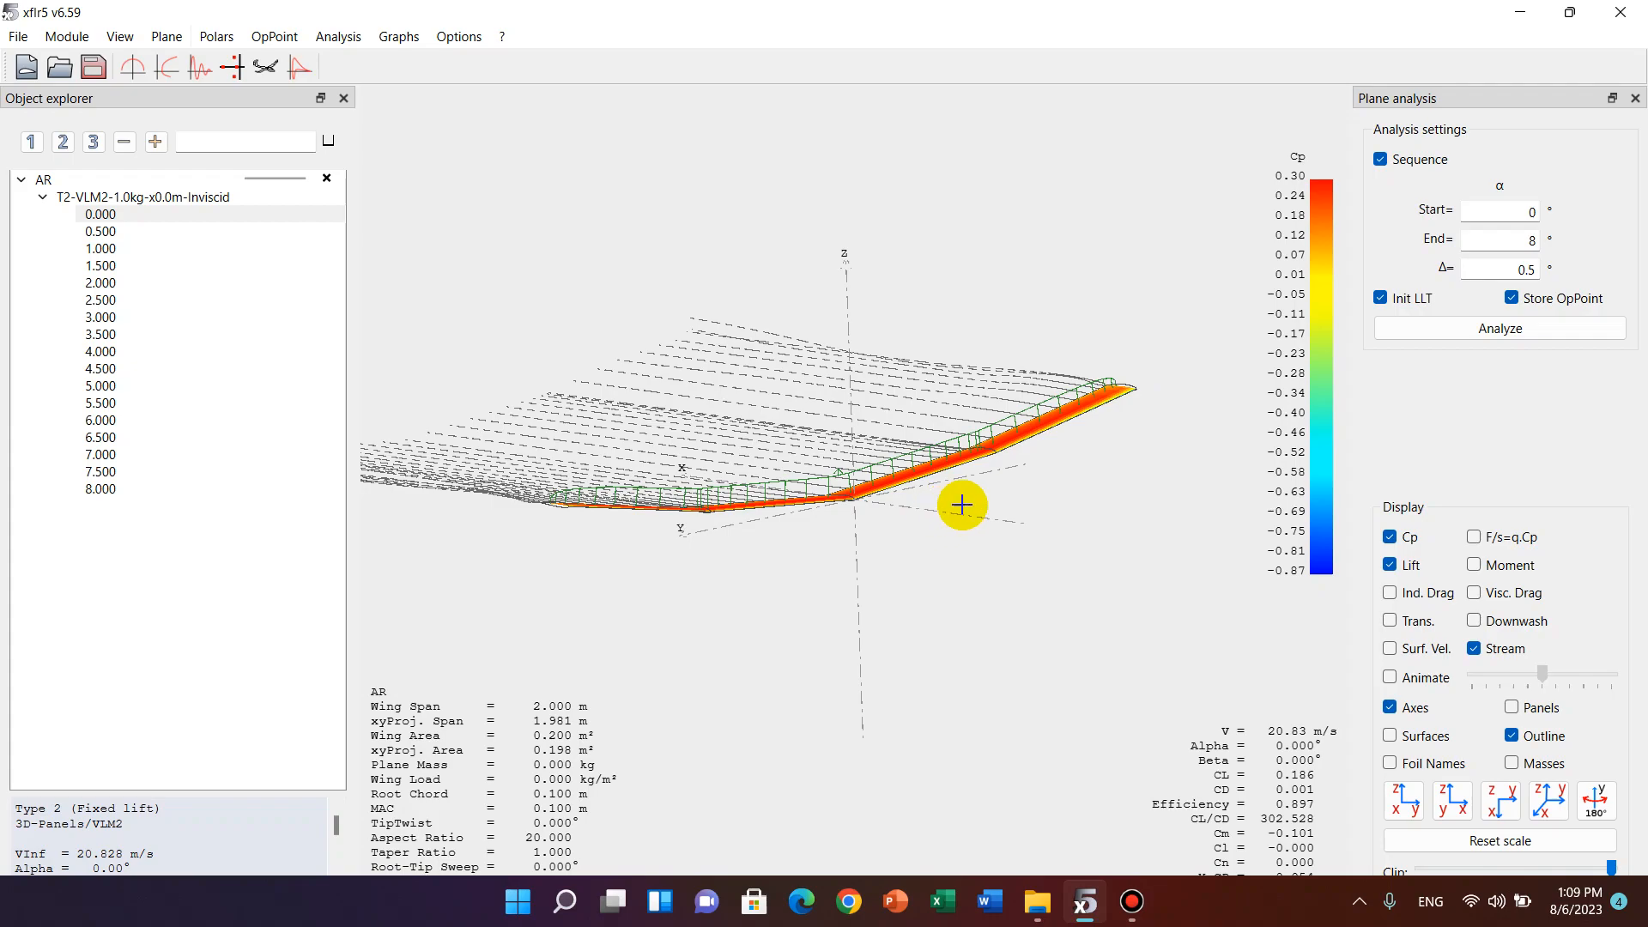
{"action": "left_click_drag", "start_coordinate": [1073, 481], "coordinate": [967, 490]}
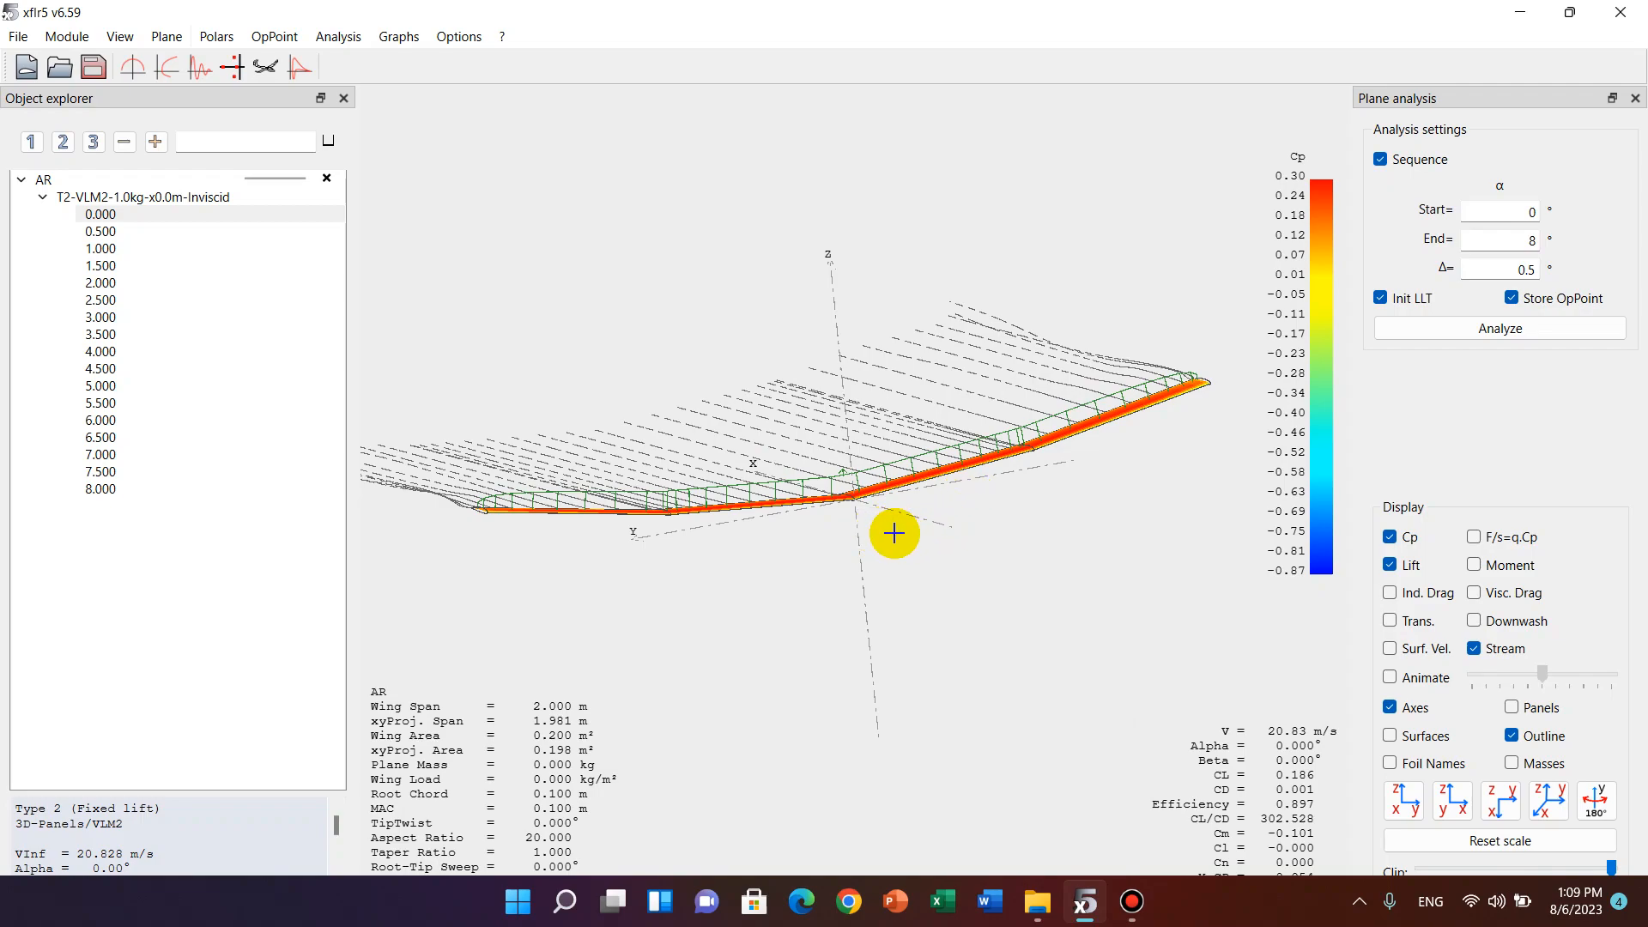
{"action": "left_click_drag", "start_coordinate": [819, 533], "coordinate": [1132, 523]}
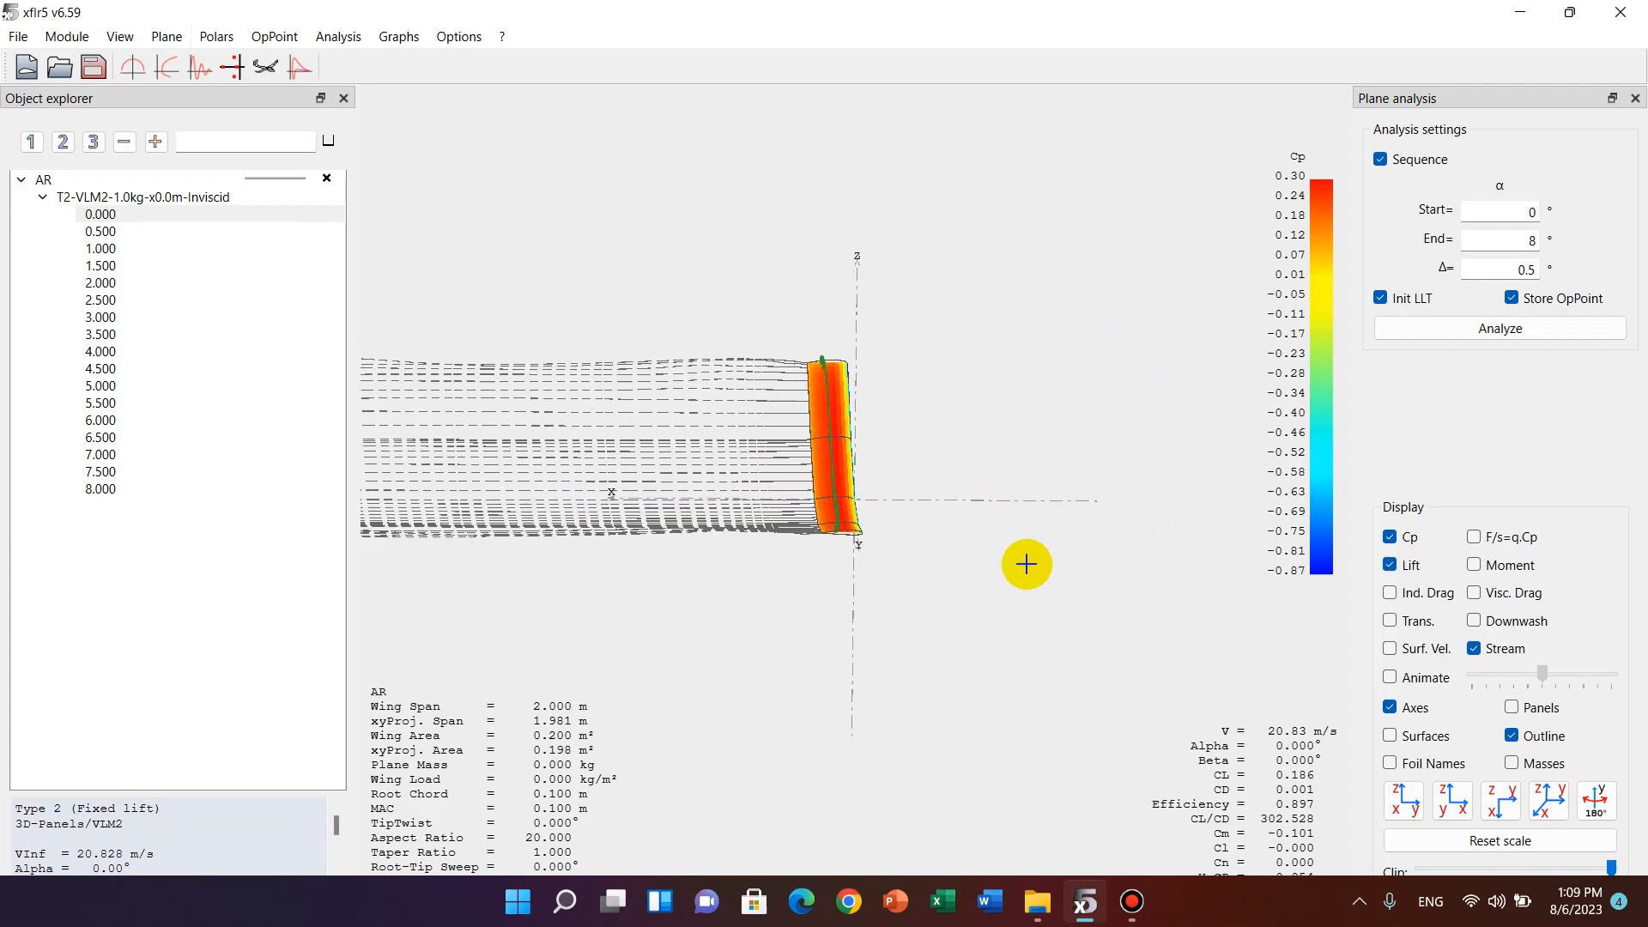